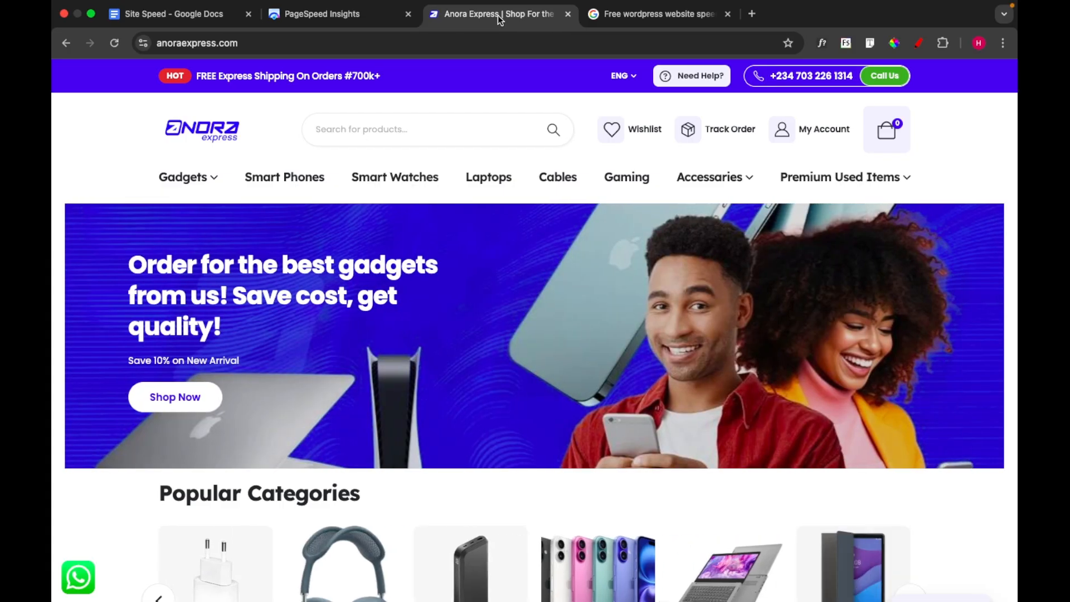
Examine the mobile performance scores and metrics in the PageSpeed Insights report for anoraexpress.com
left_click(175, 30)
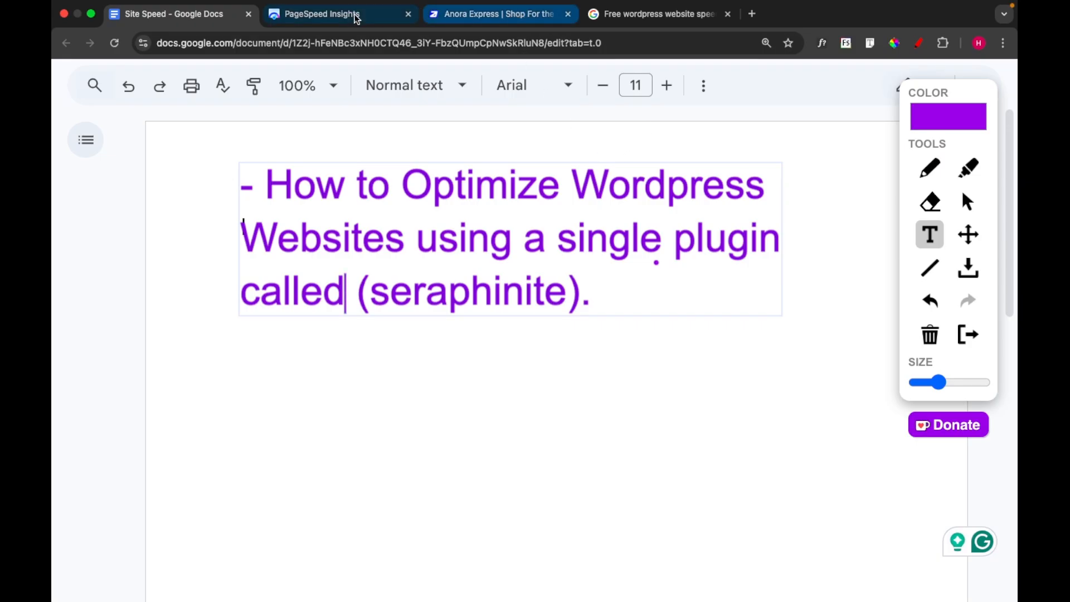
left_click(338, 17)
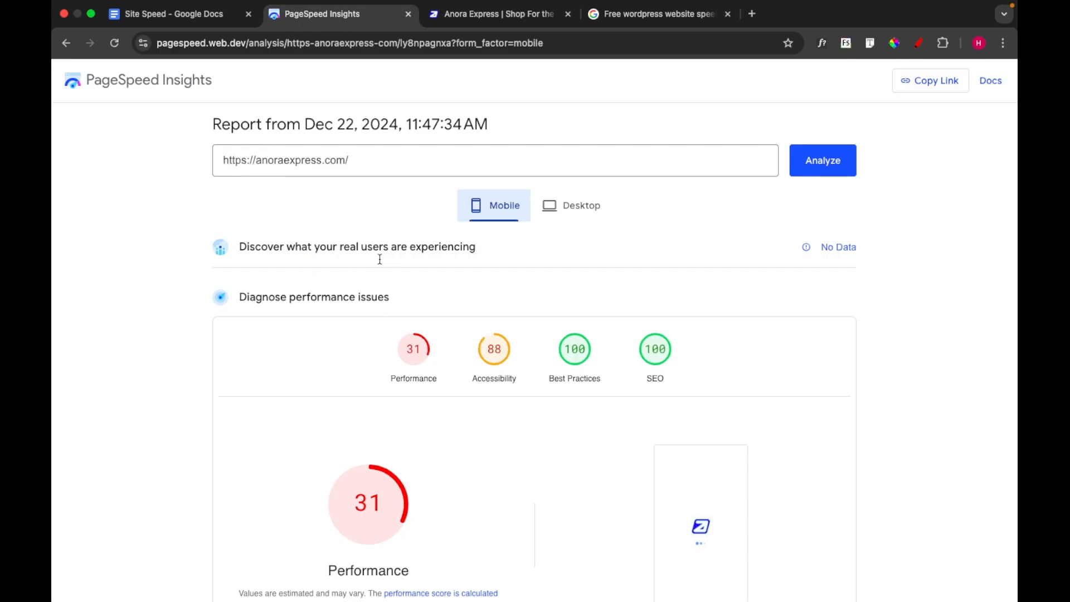
scroll(378, 429, "down", 3)
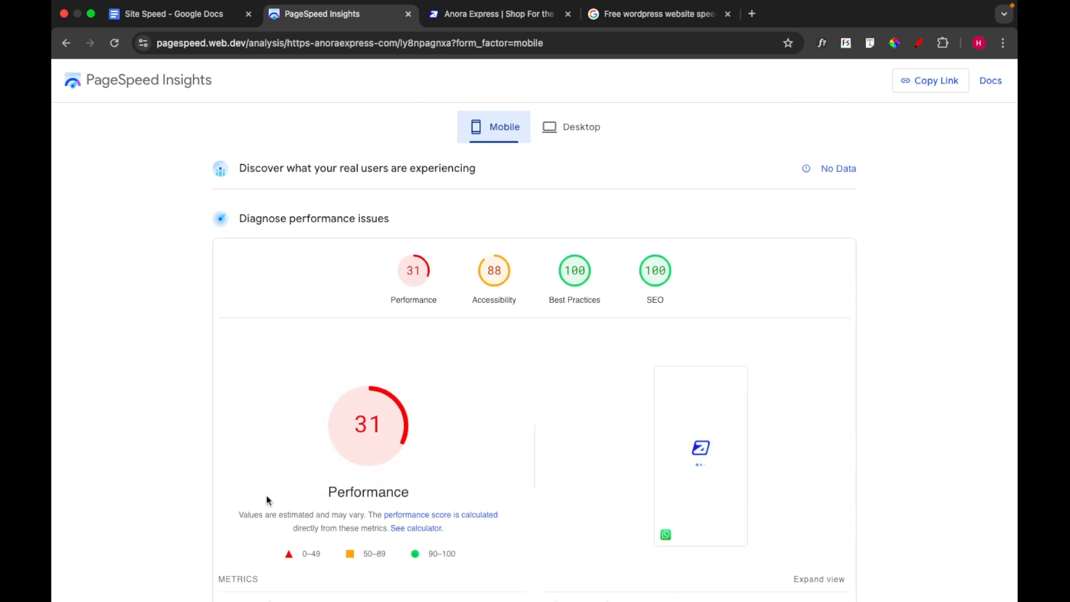
scroll(267, 495, "down", 5)
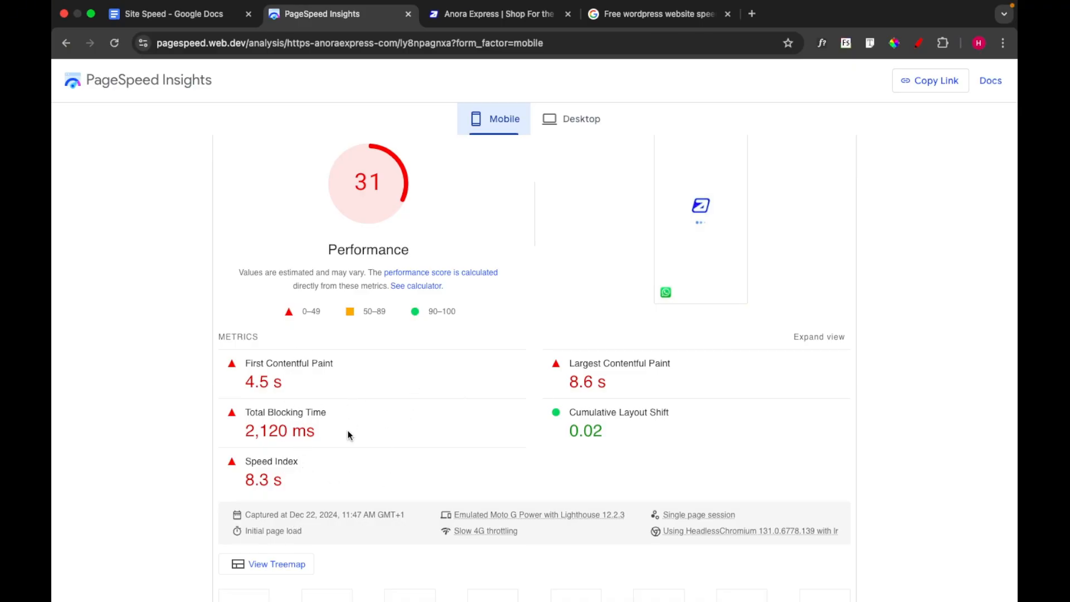
scroll(466, 474, "up", 7)
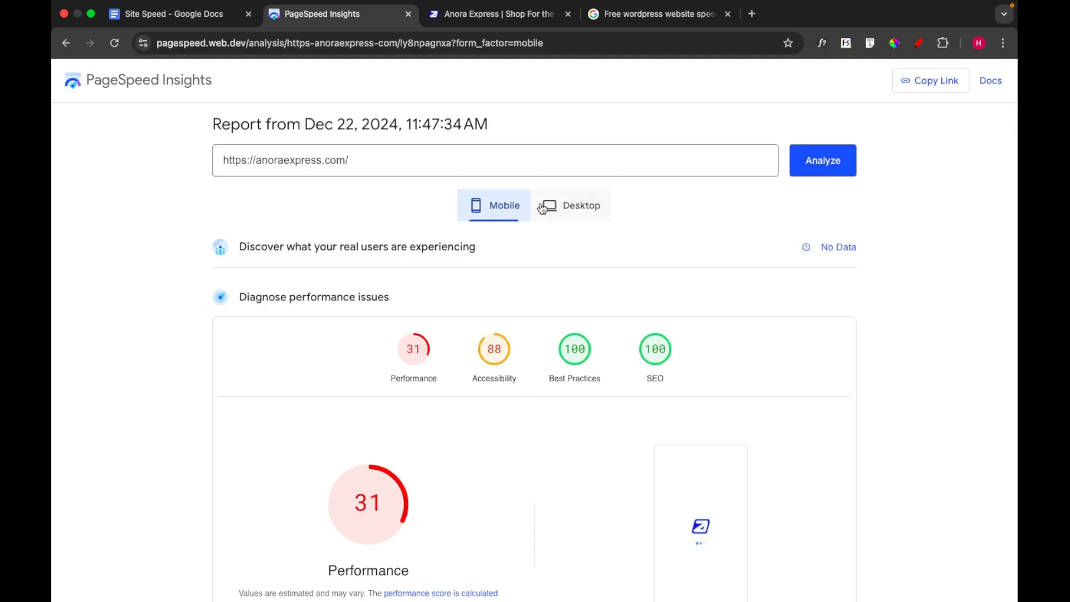
Examine the desktop performance scores and metrics in the PageSpeed Insights report
left_click(574, 206)
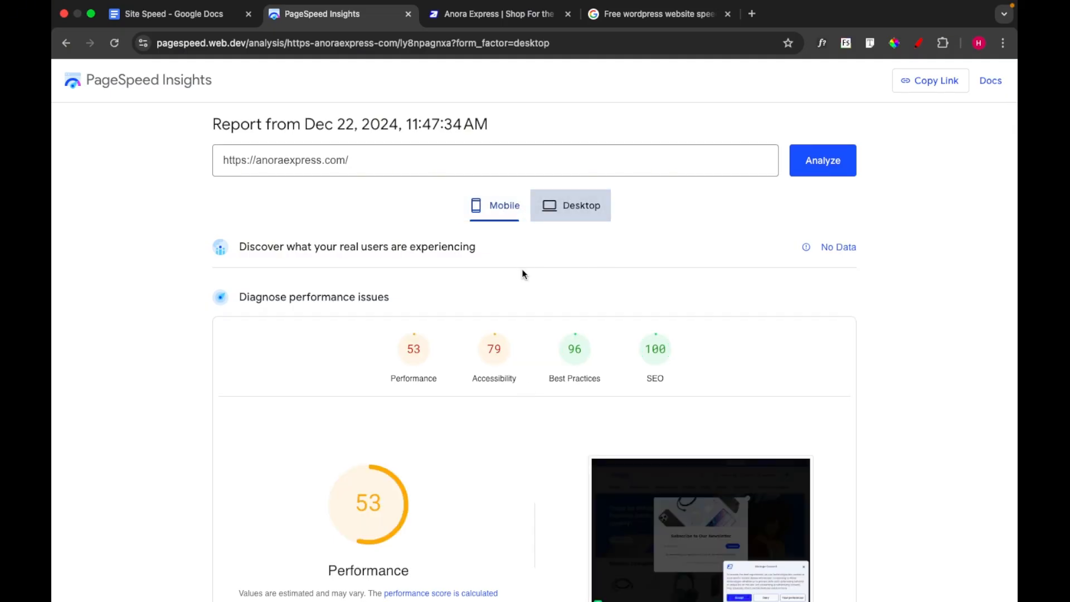
scroll(341, 349, "down", 2)
scroll(342, 349, "down", 3)
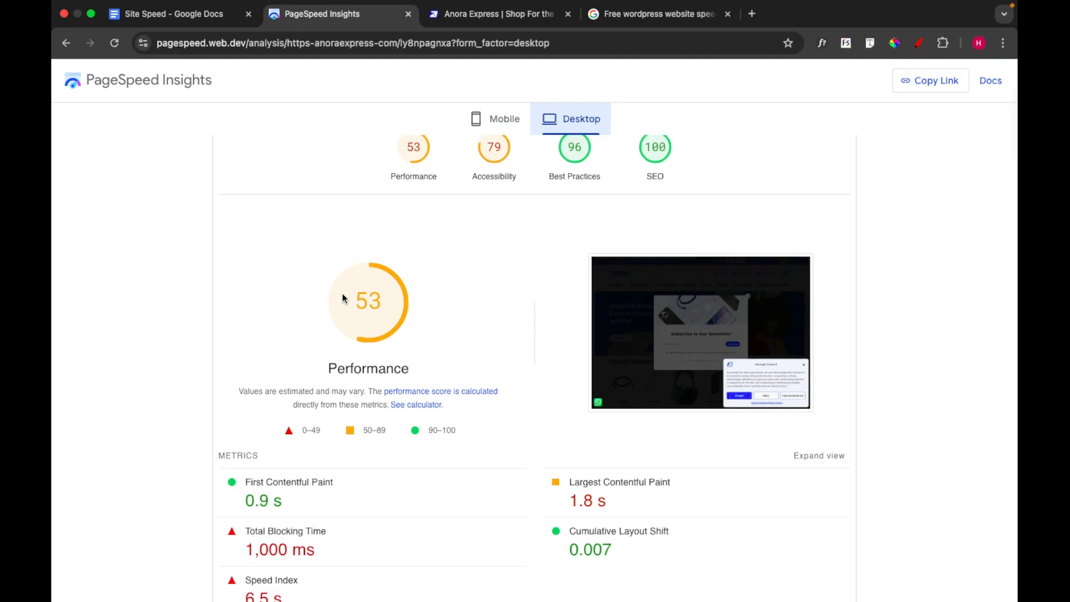
mouse_move(320, 314)
scroll(462, 329, "up", 5)
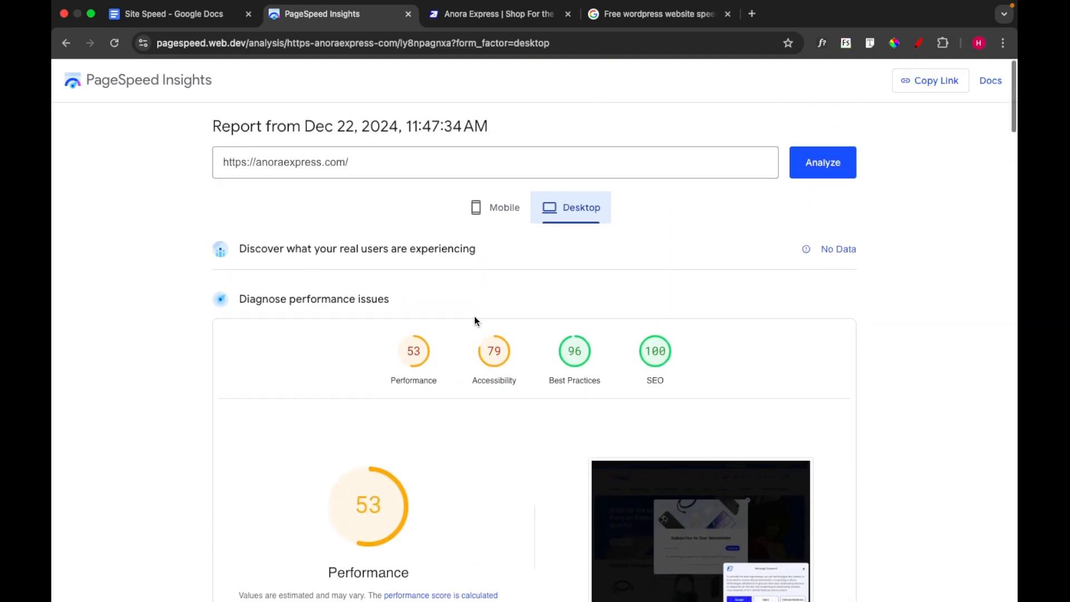
Return to the mobile report and examine its diagnostics list of performance issues
left_click(502, 207)
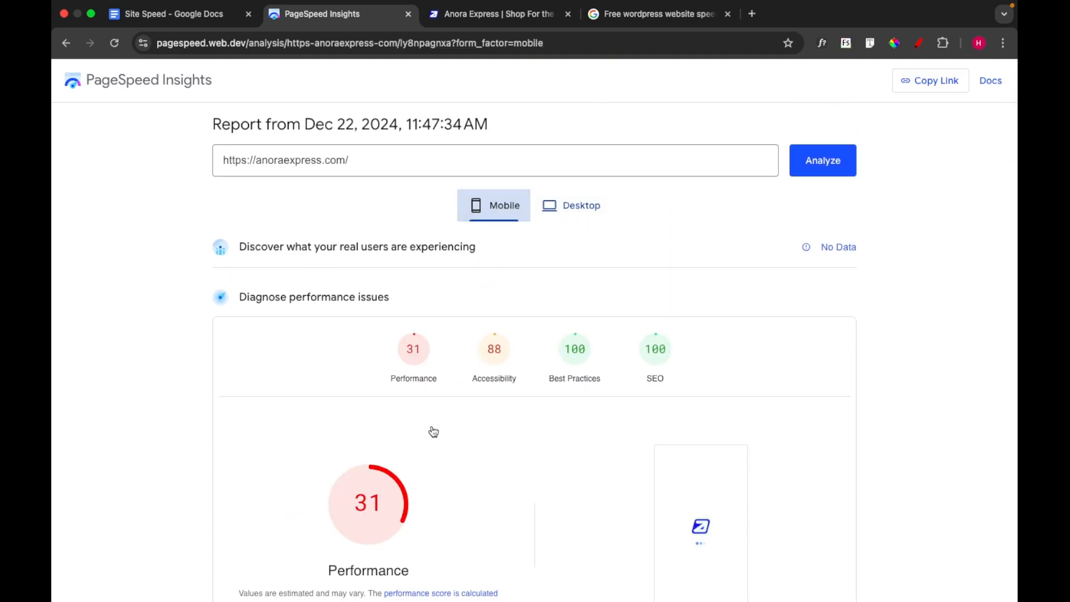
scroll(450, 499, "down", 3)
scroll(451, 499, "down", 8)
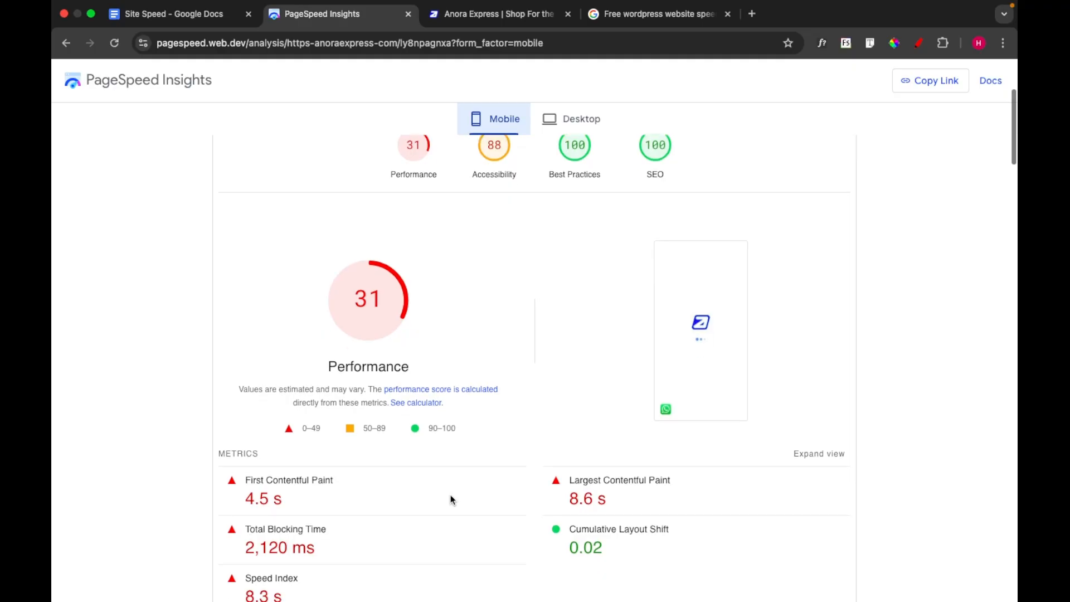
scroll(451, 499, "down", 6)
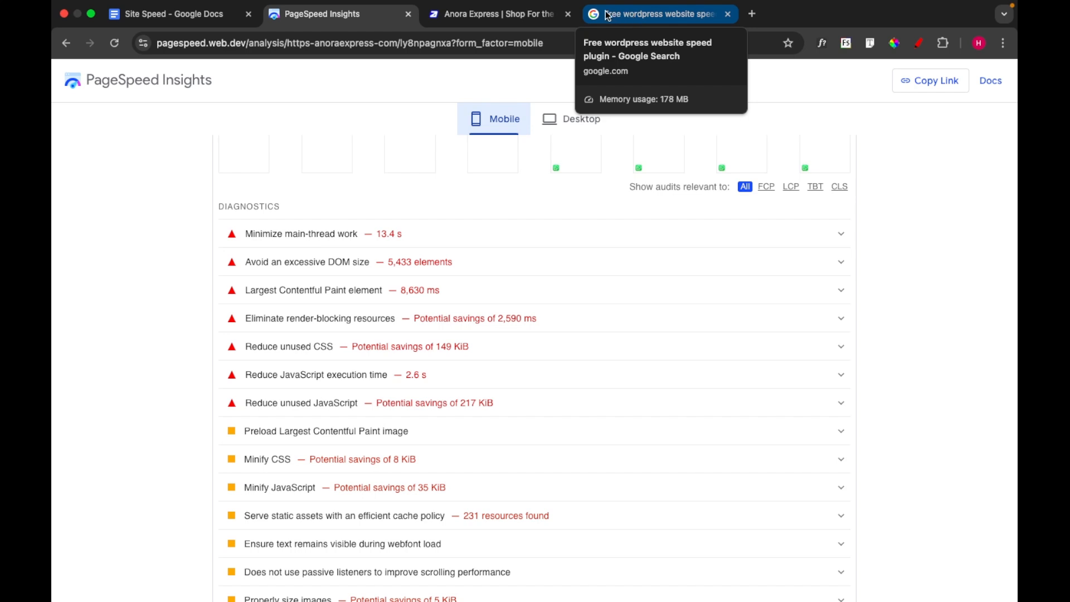
Switch to the Anora Express site and open its WordPress admin at anoraexpress.com/wp-admin
left_click(494, 14)
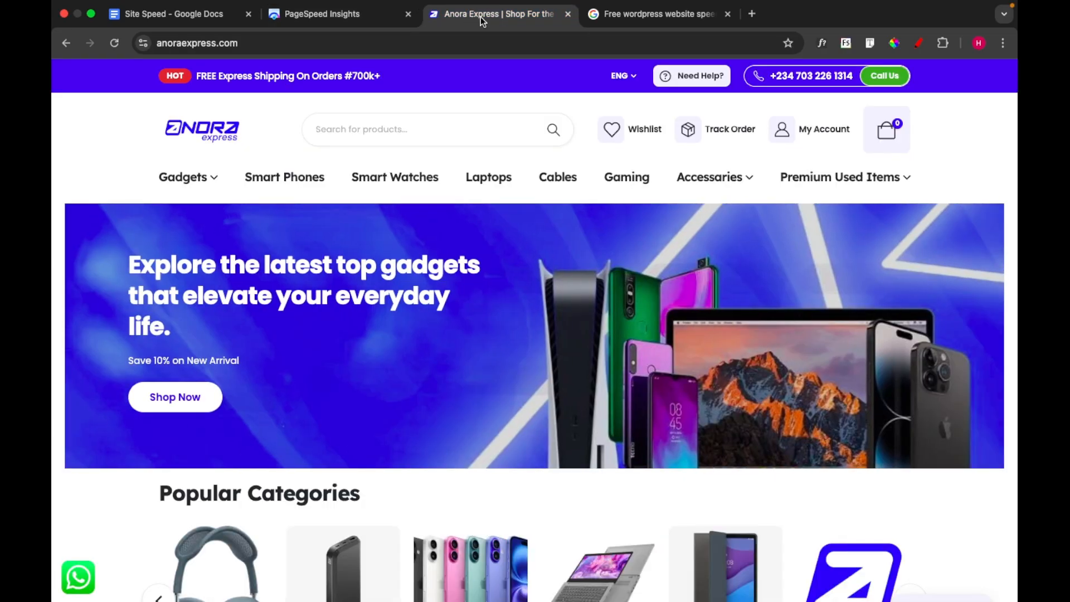
left_click(459, 38)
left_click(459, 38)
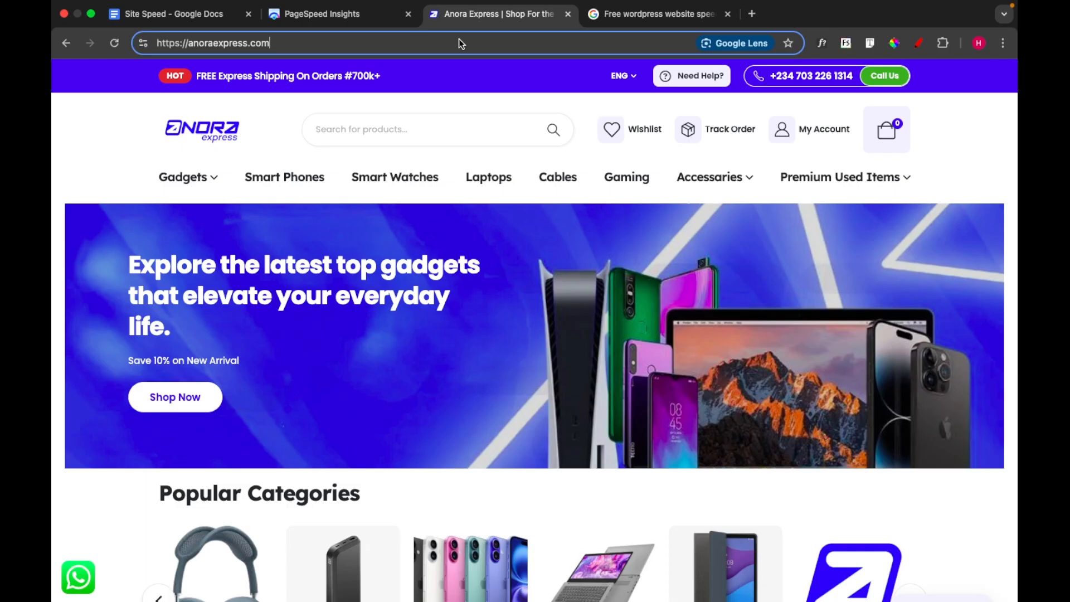
type("/wp")
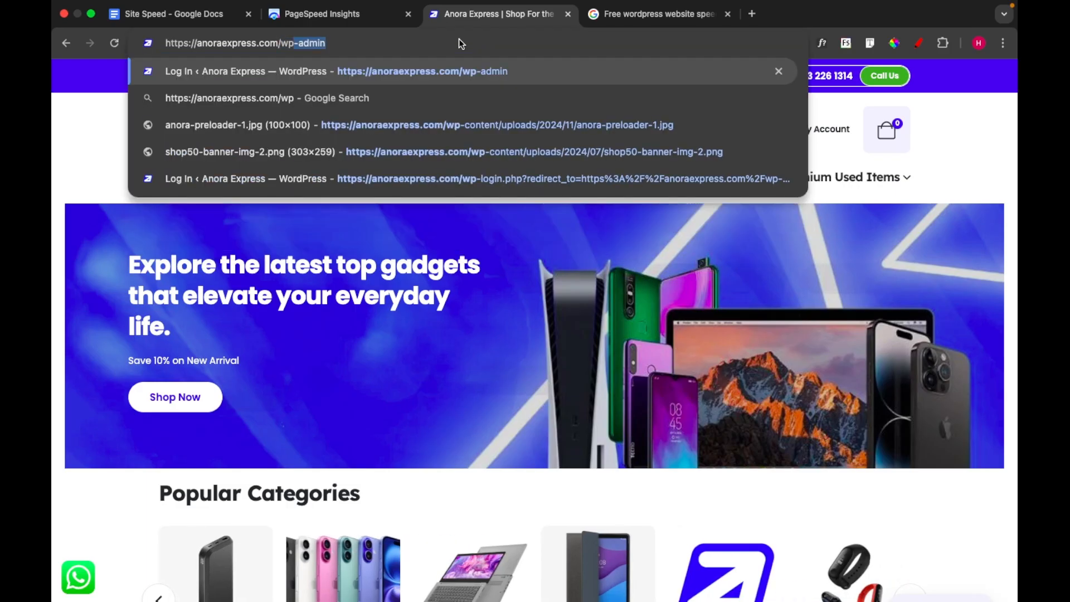
key("Return")
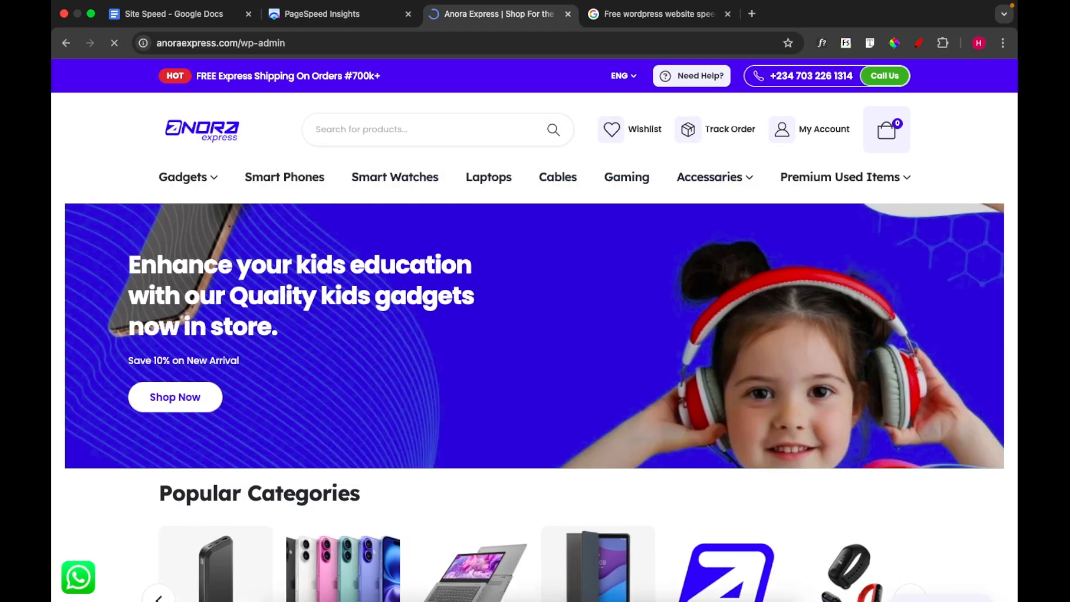
mouse_move(538, 598)
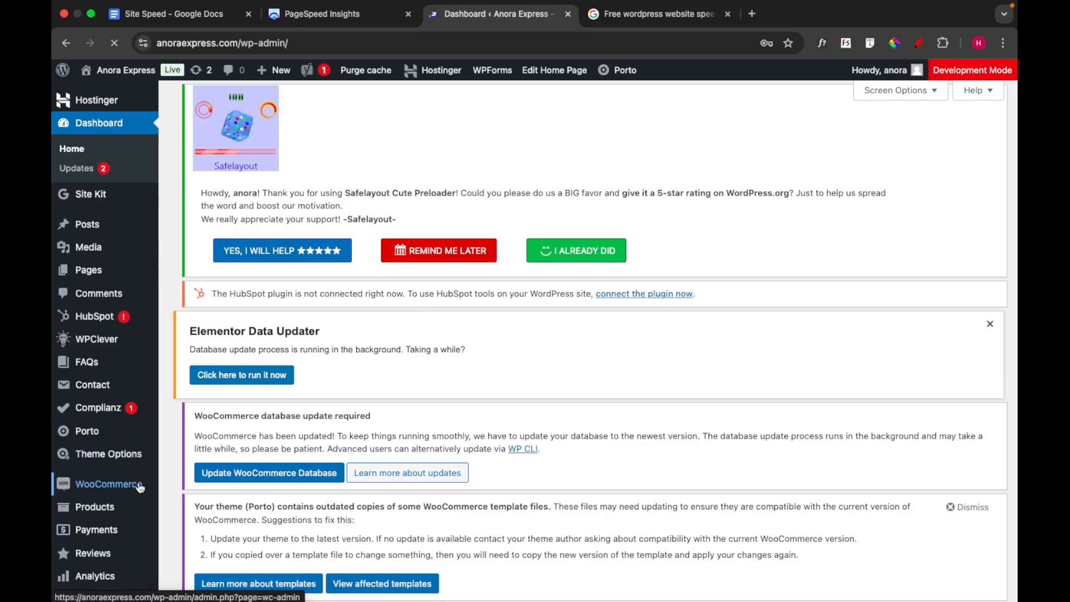
Go to the site's installed plugins and open the page for adding a new plugin
scroll(134, 485, "down", 2)
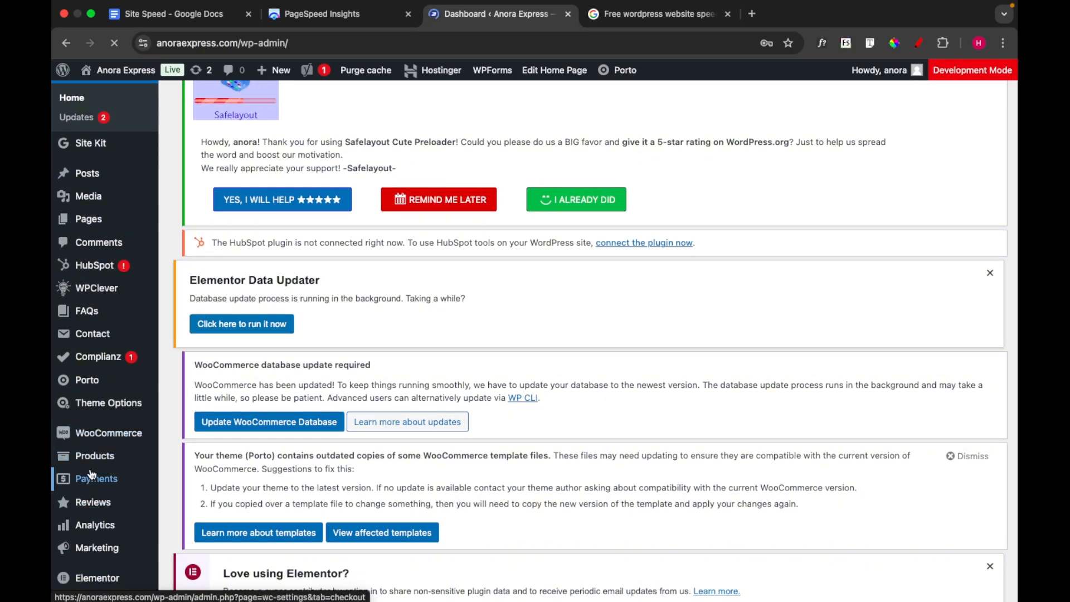
scroll(92, 474, "down", 1)
scroll(92, 473, "down", 5)
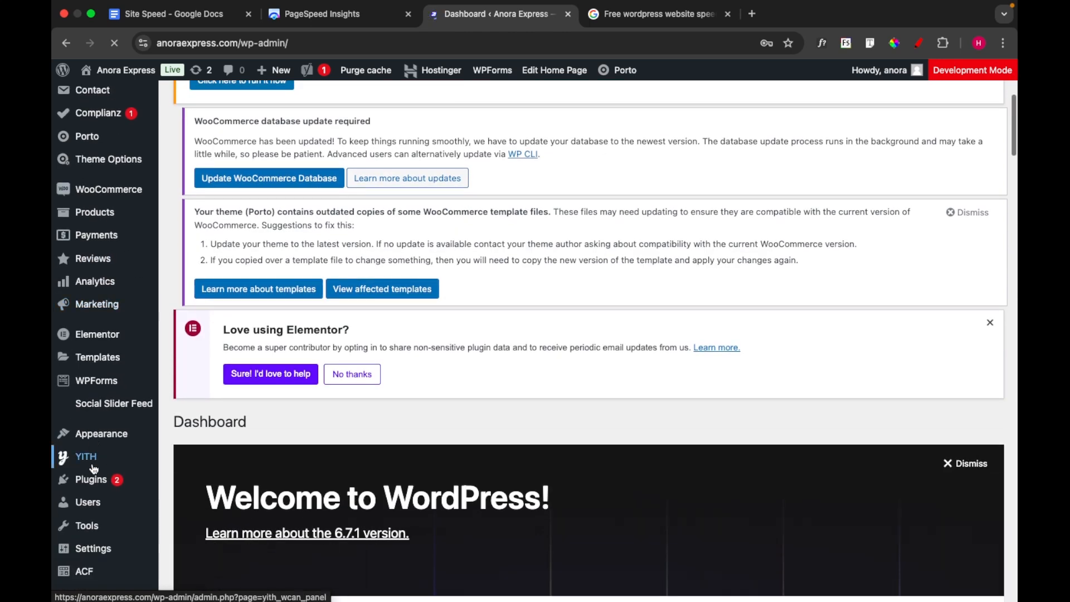
scroll(93, 470, "down", 1)
mouse_move(94, 426)
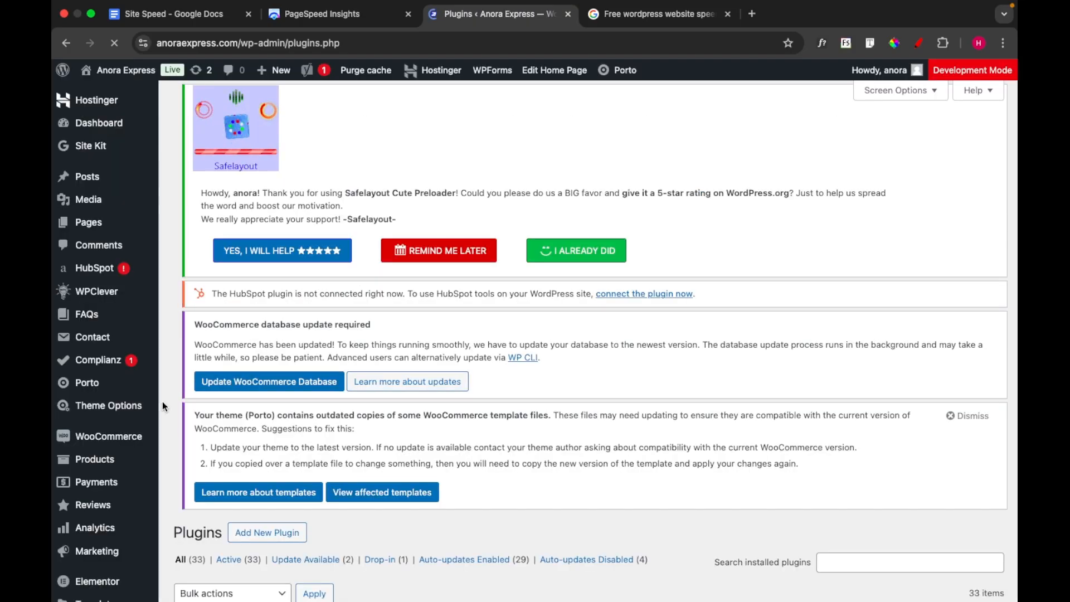
scroll(288, 401, "down", 3)
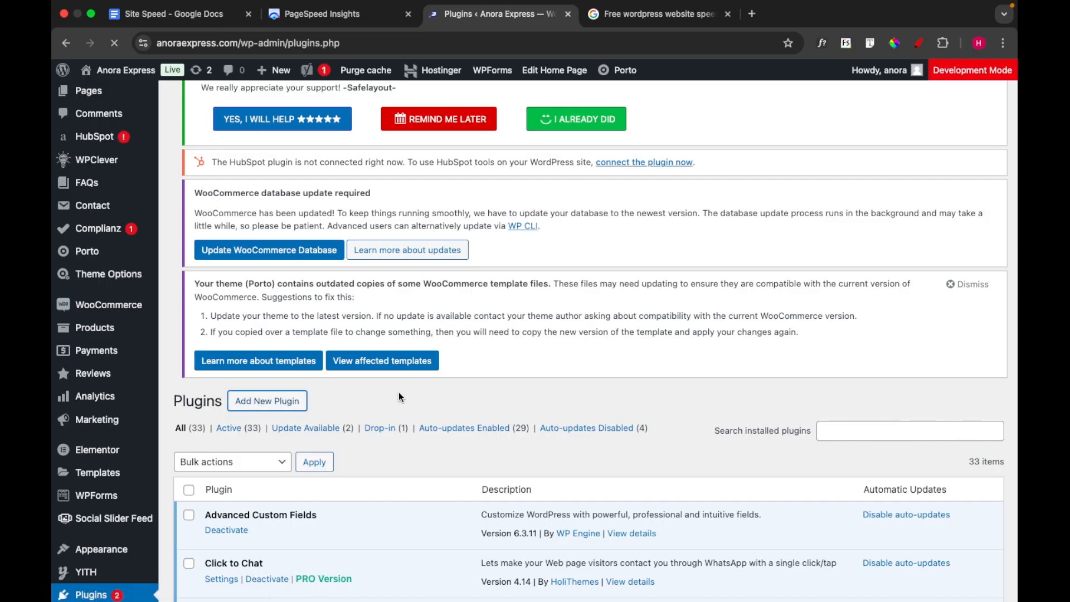
scroll(587, 453, "down", 1)
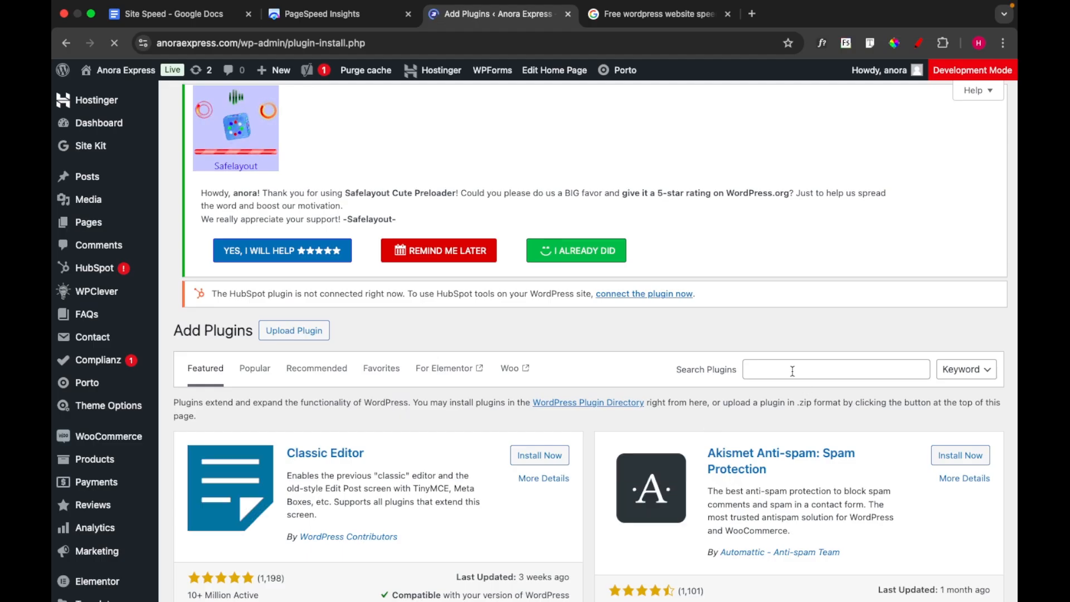
Search the plugin directory for "seraphinite", and install and activate the Seraphinite Accelerator plugin
left_click(793, 370)
type("se")
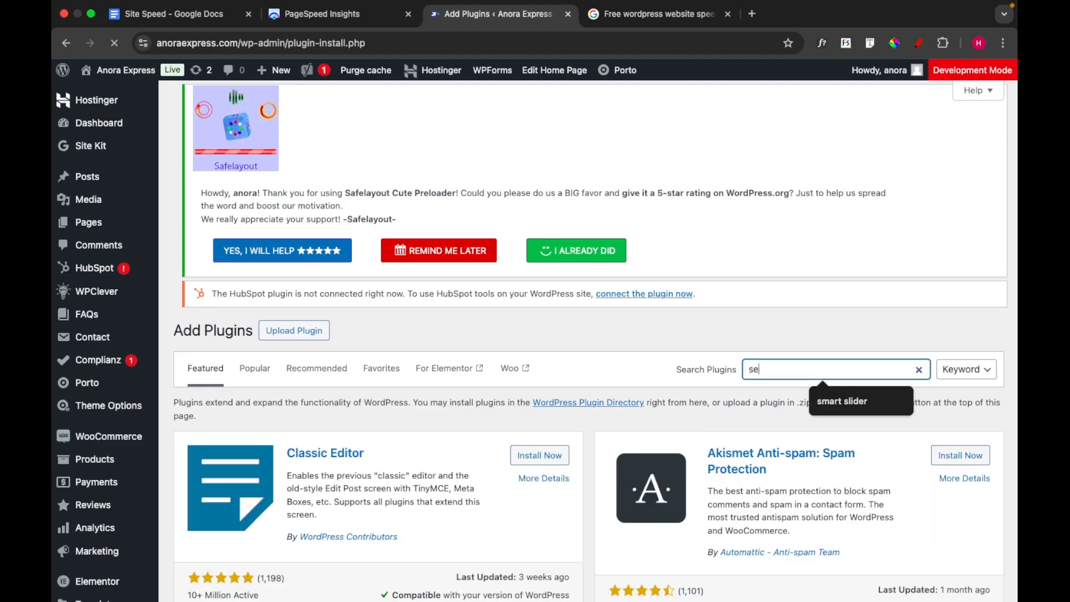
type("ra")
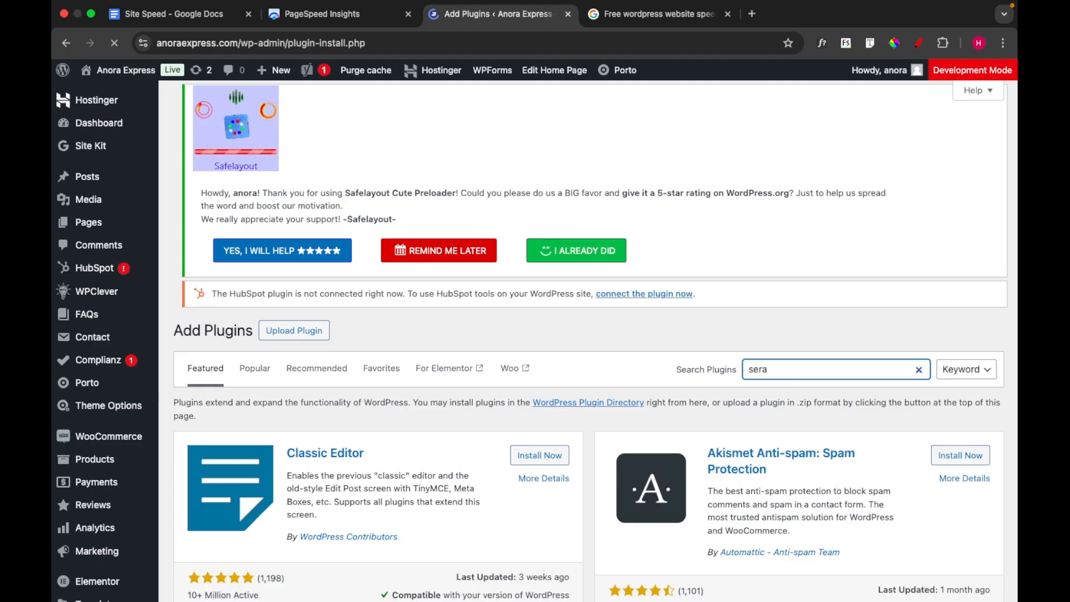
type("phinite")
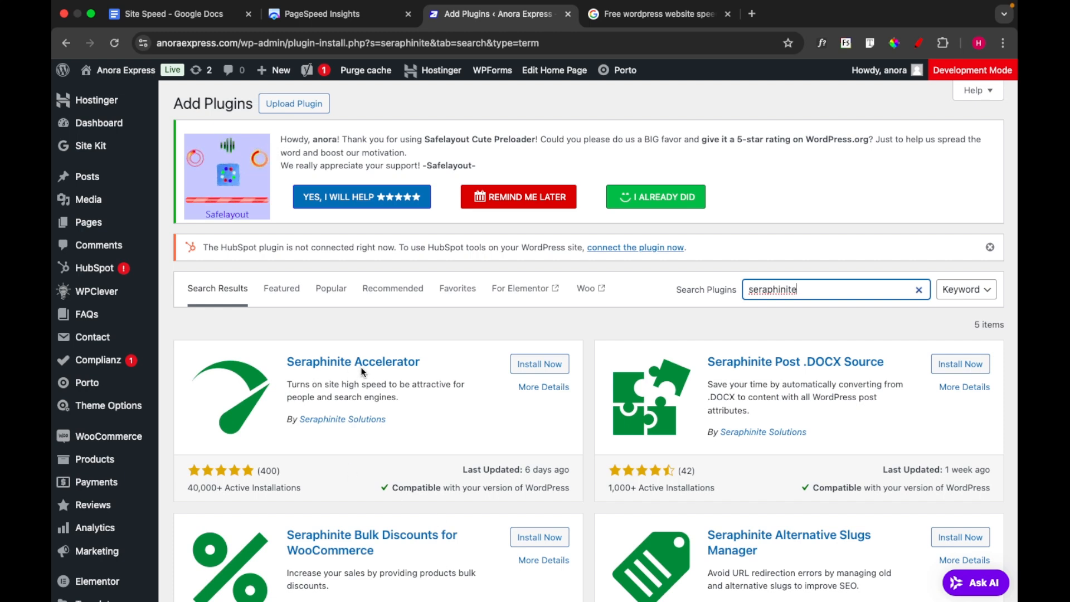
left_click(553, 366)
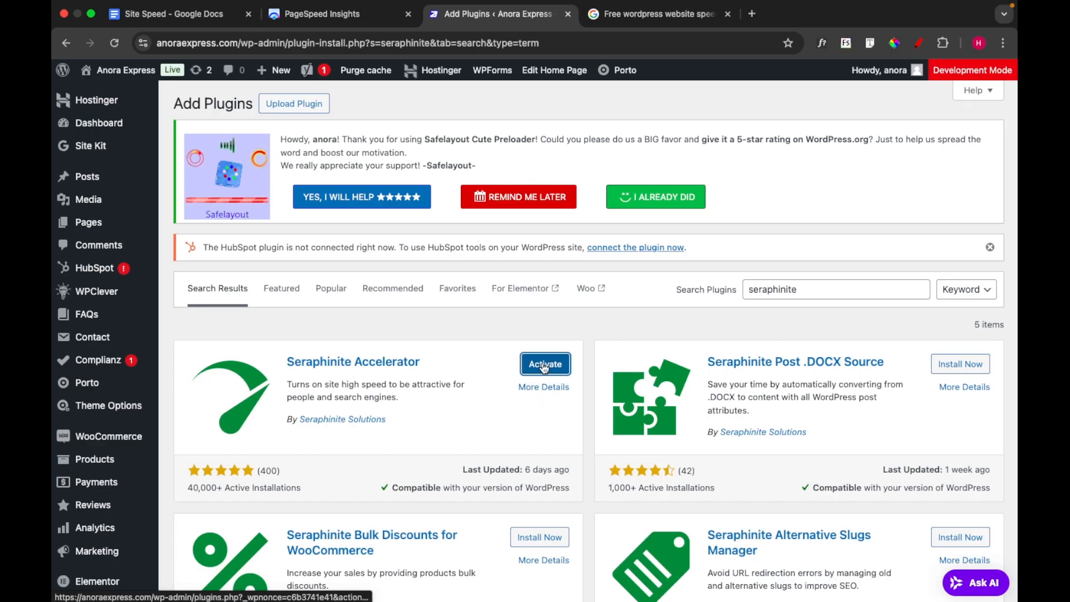
left_click(543, 365)
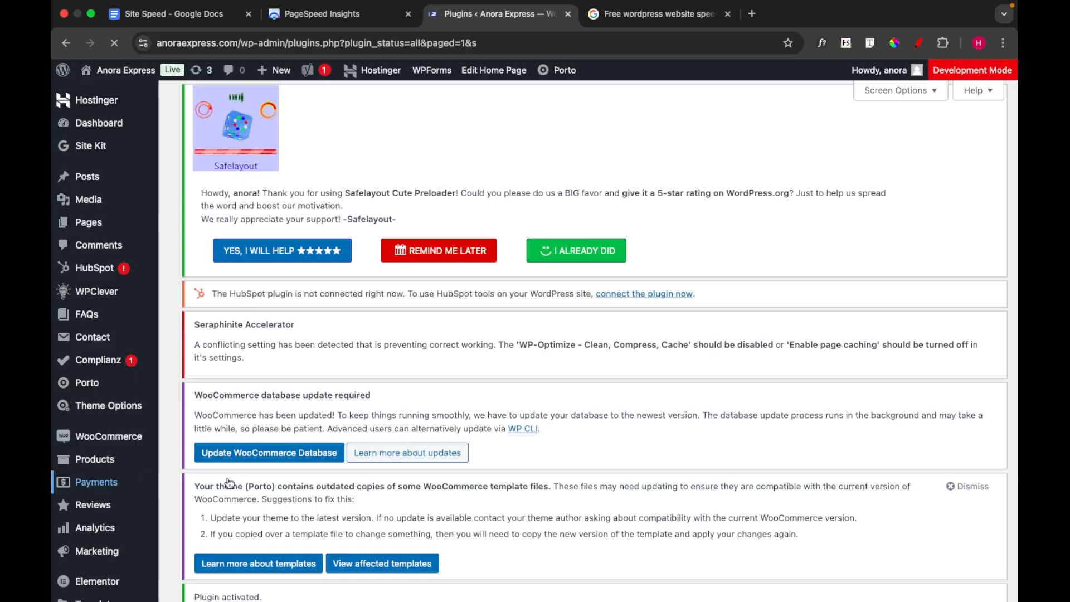
Open the settings page of the Seraphinite Accelerator plugin
scroll(106, 510, "down", 8)
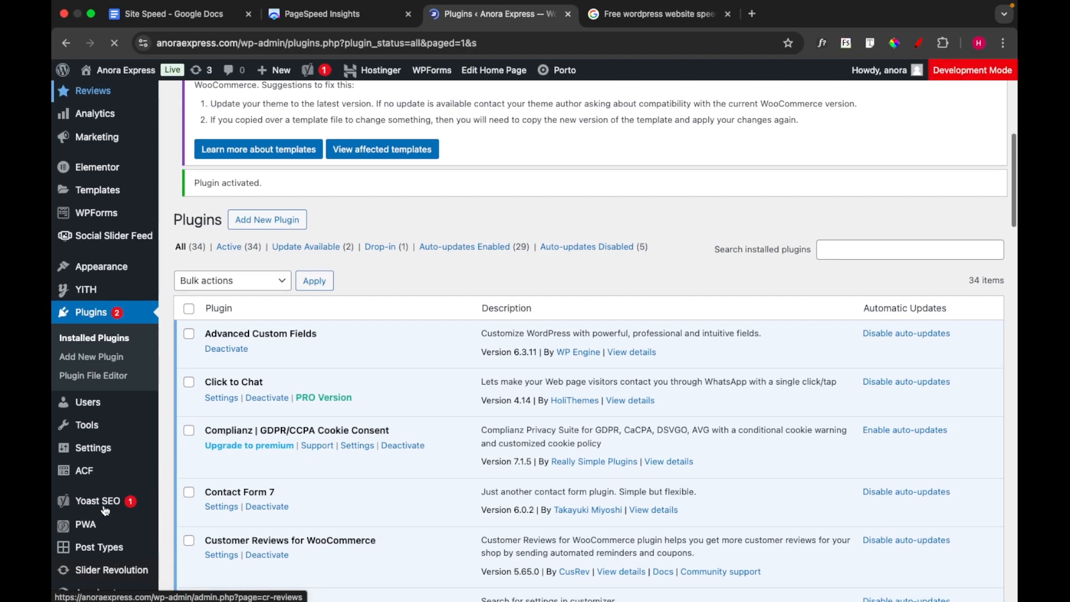
scroll(105, 510, "down", 2)
scroll(105, 511, "down", 1)
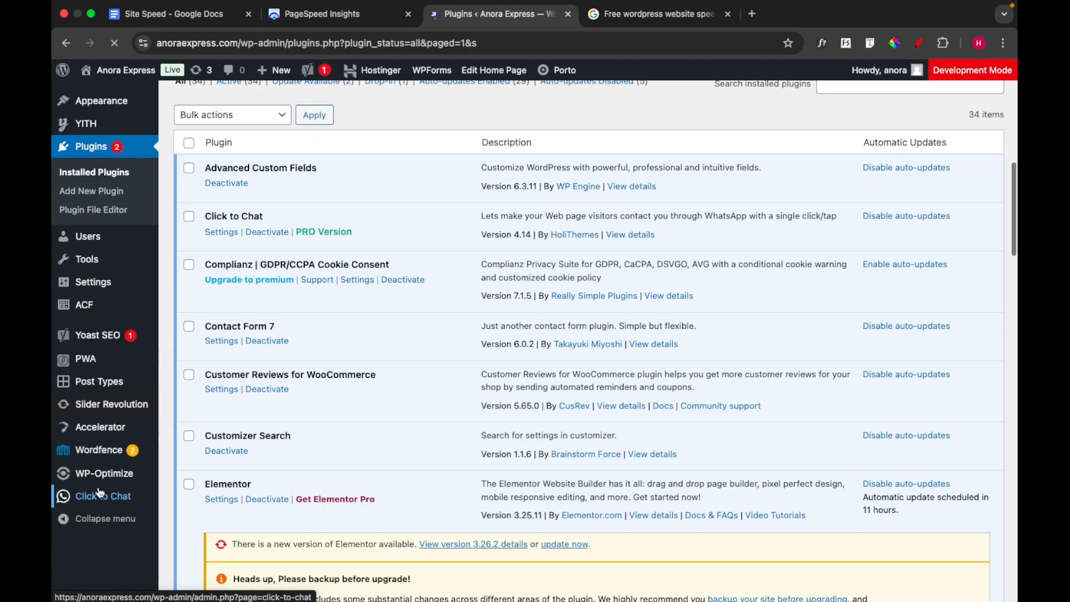
scroll(117, 428, "down", 1)
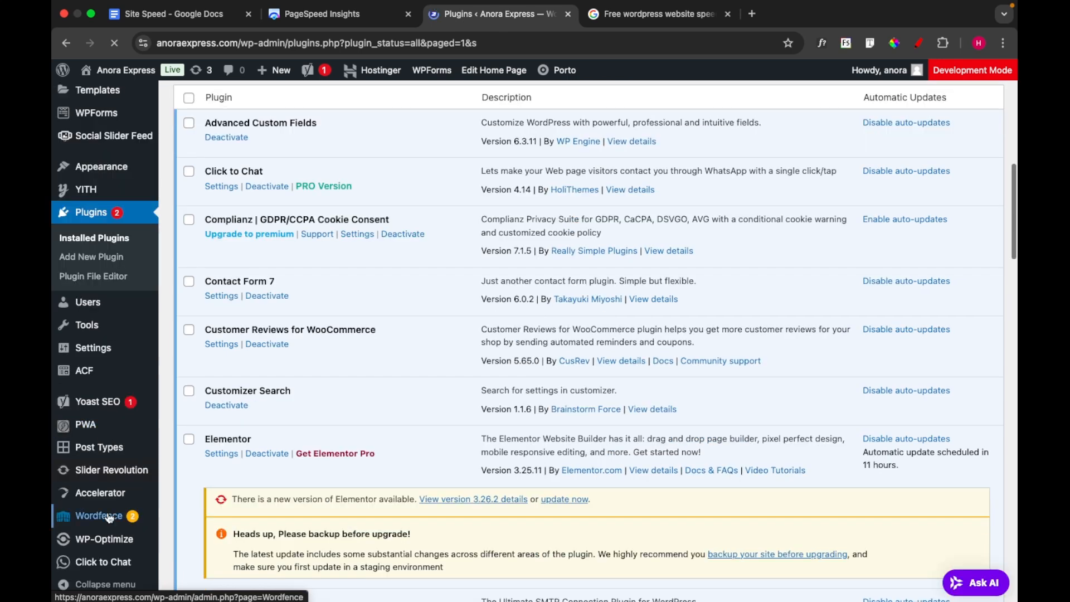
scroll(116, 492, "down", 2)
mouse_move(116, 492)
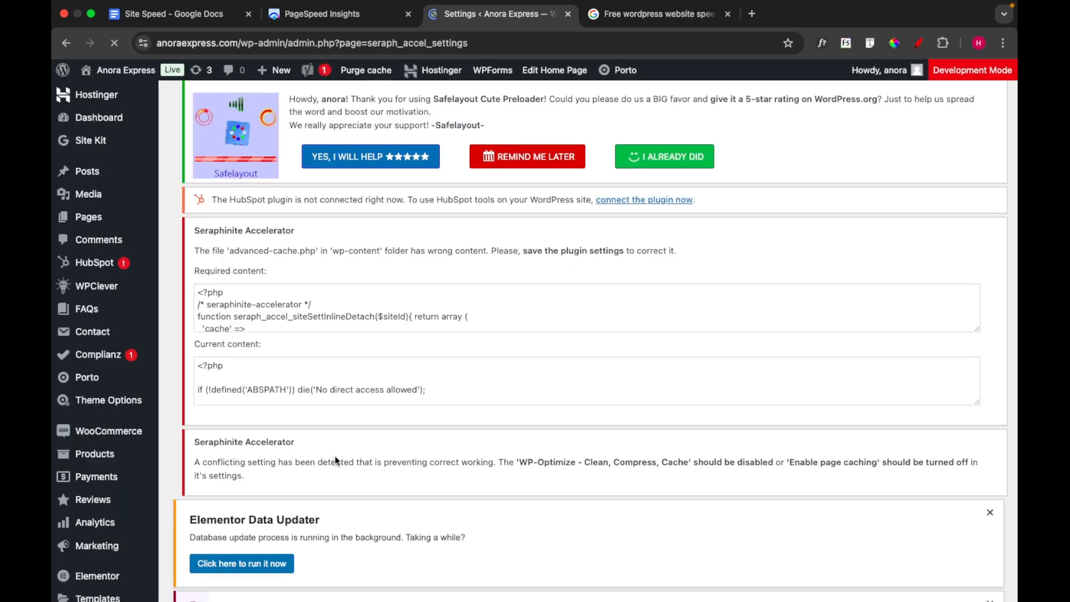
Download the free extended version of the Accelerator plugin from the vendor's website, reached from the License section of its settings
scroll(337, 460, "down", 2)
scroll(336, 460, "down", 3)
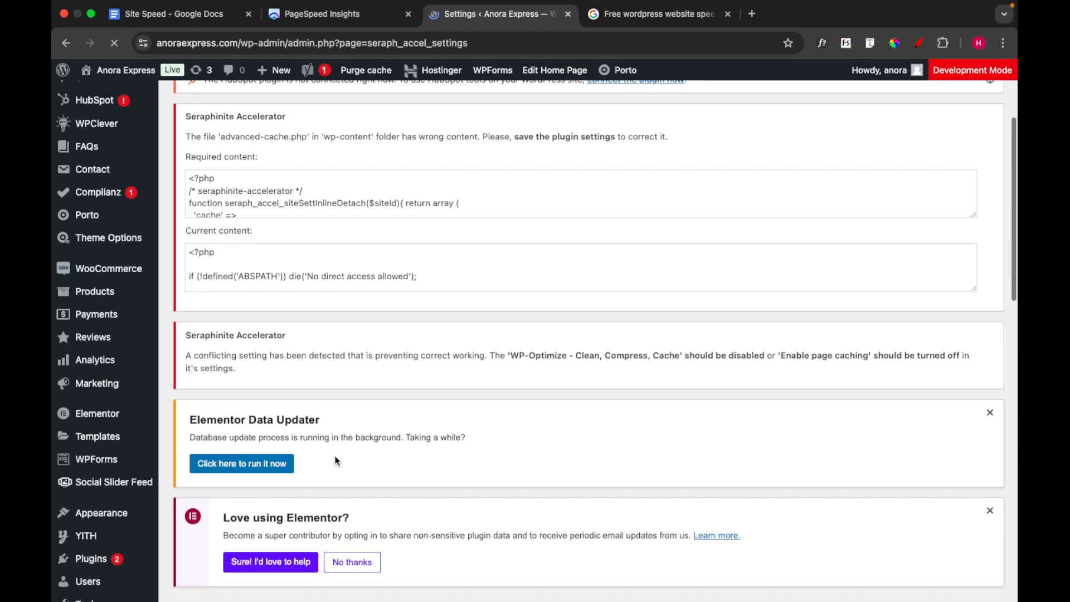
scroll(337, 461, "down", 6)
scroll(337, 461, "down", 4)
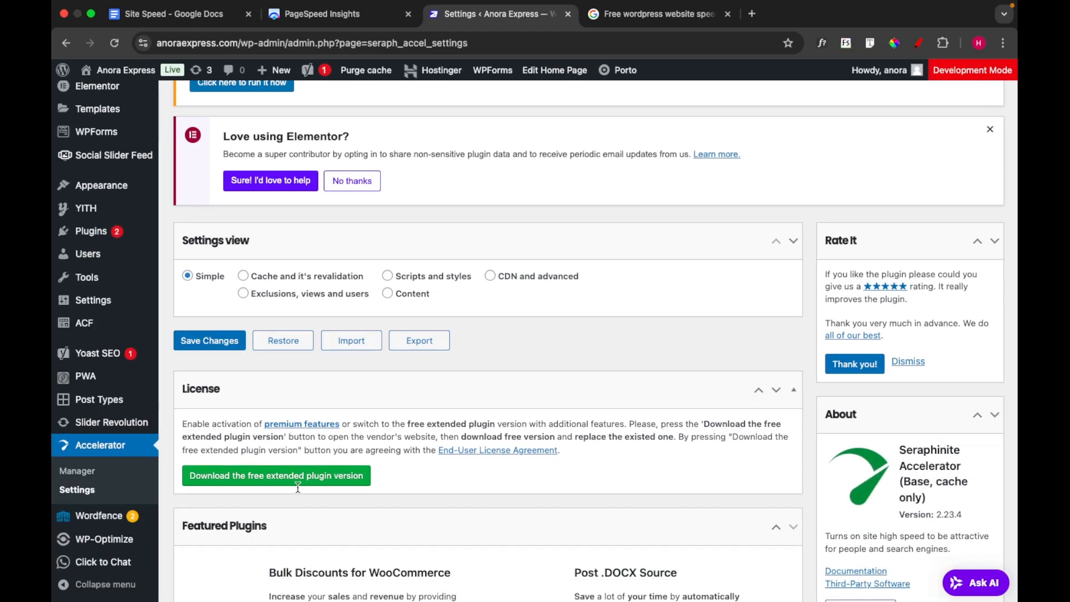
scroll(299, 487, "down", 1)
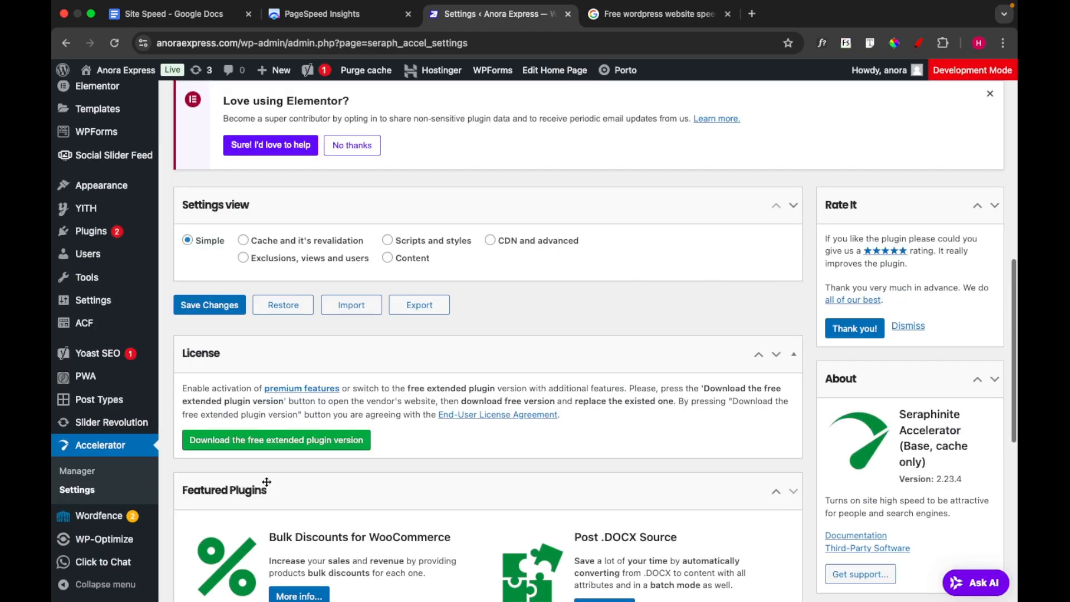
left_click(313, 445)
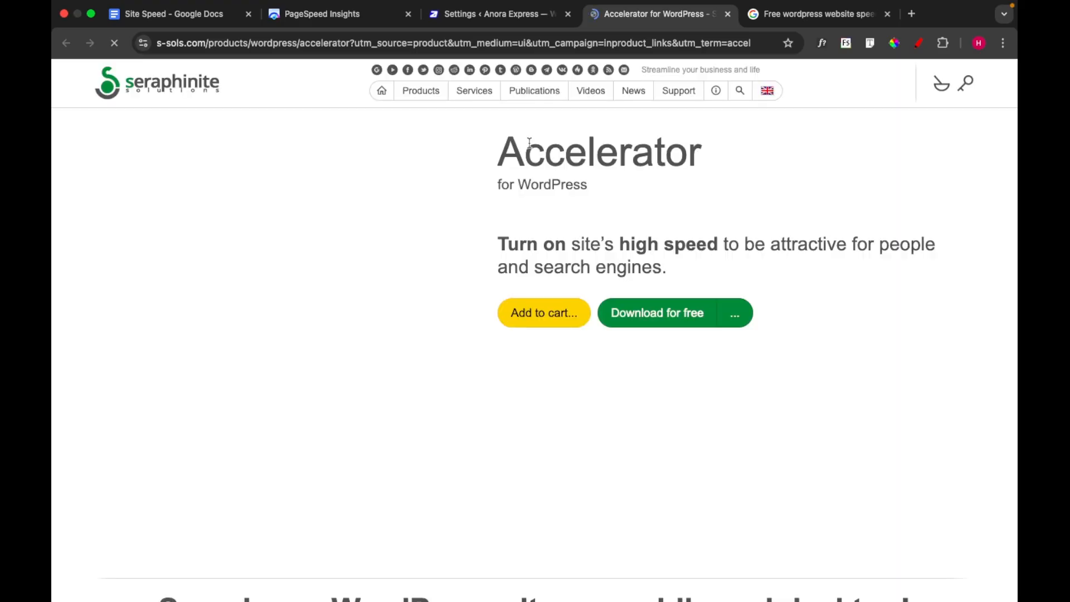
left_click(640, 316)
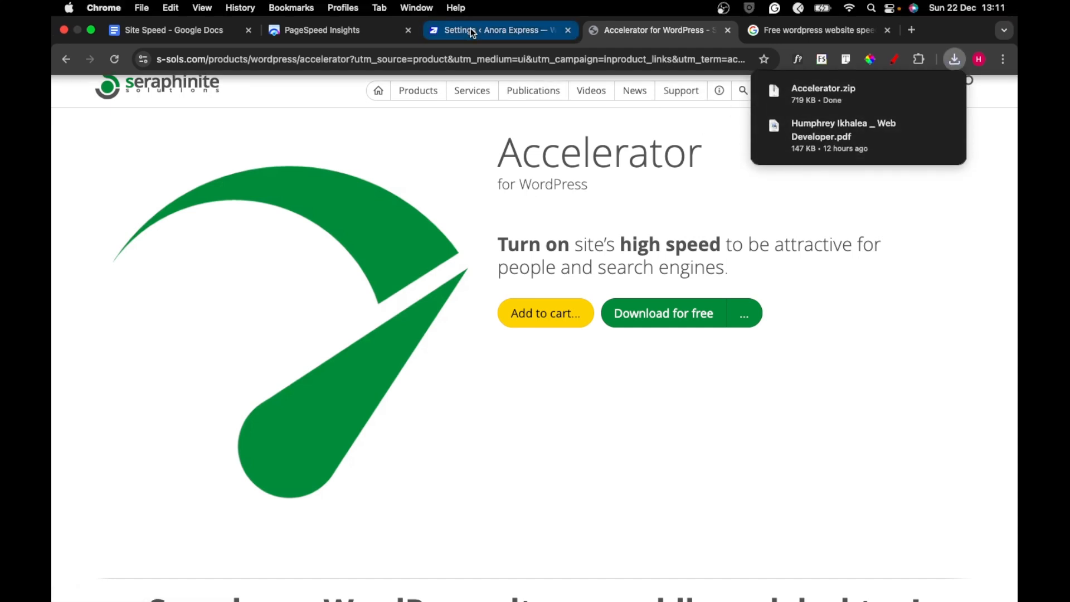
Return to the WordPress admin and open the upload form on the page for adding a new plugin
left_click(471, 28)
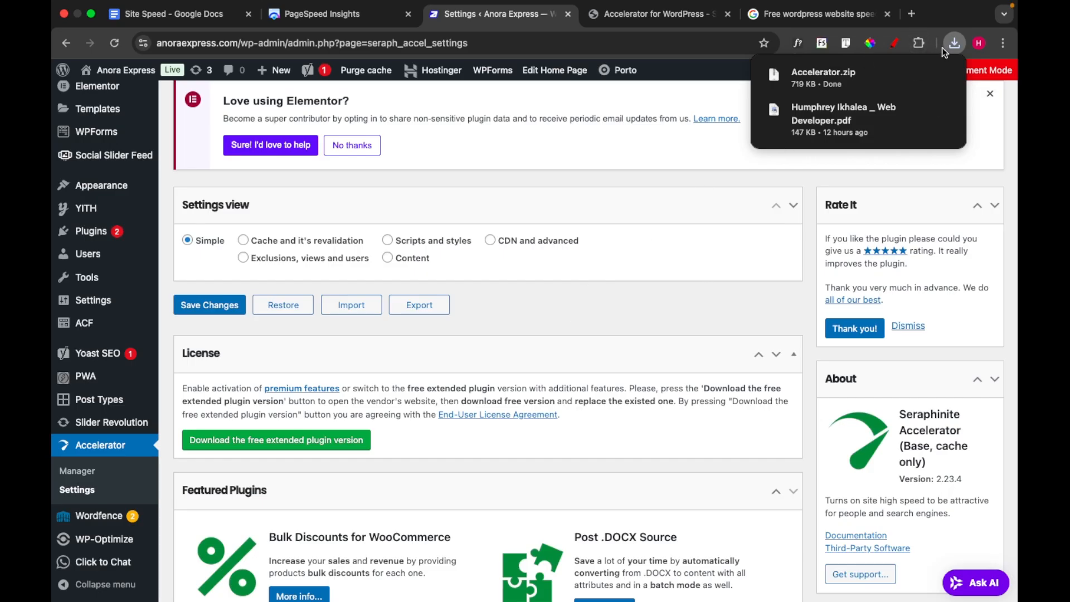
scroll(427, 306, "up", 2)
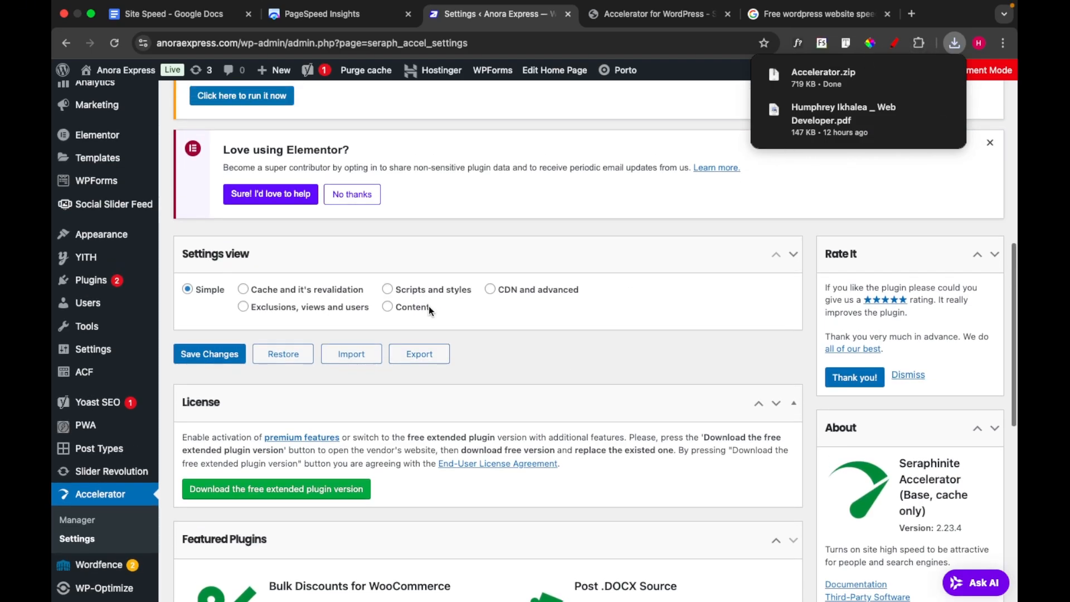
scroll(90, 334, "up", 5)
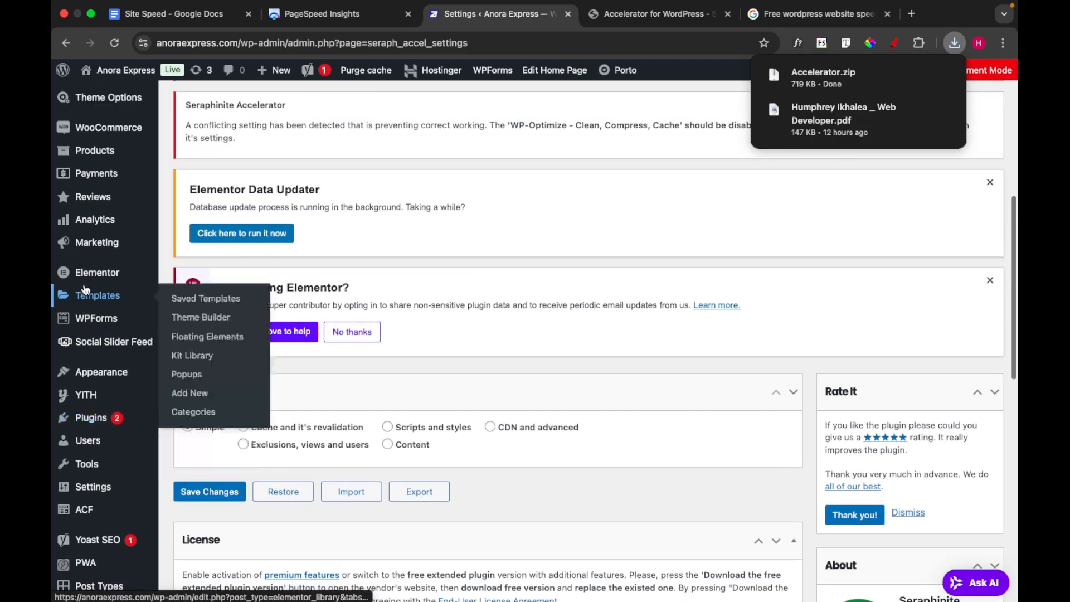
left_click(106, 416)
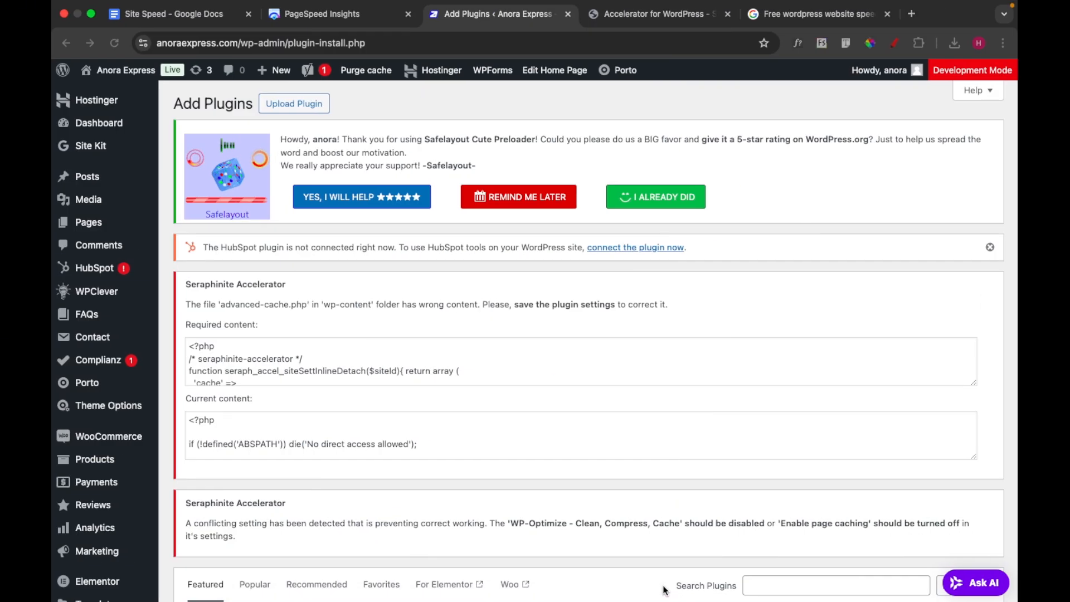
left_click(312, 106)
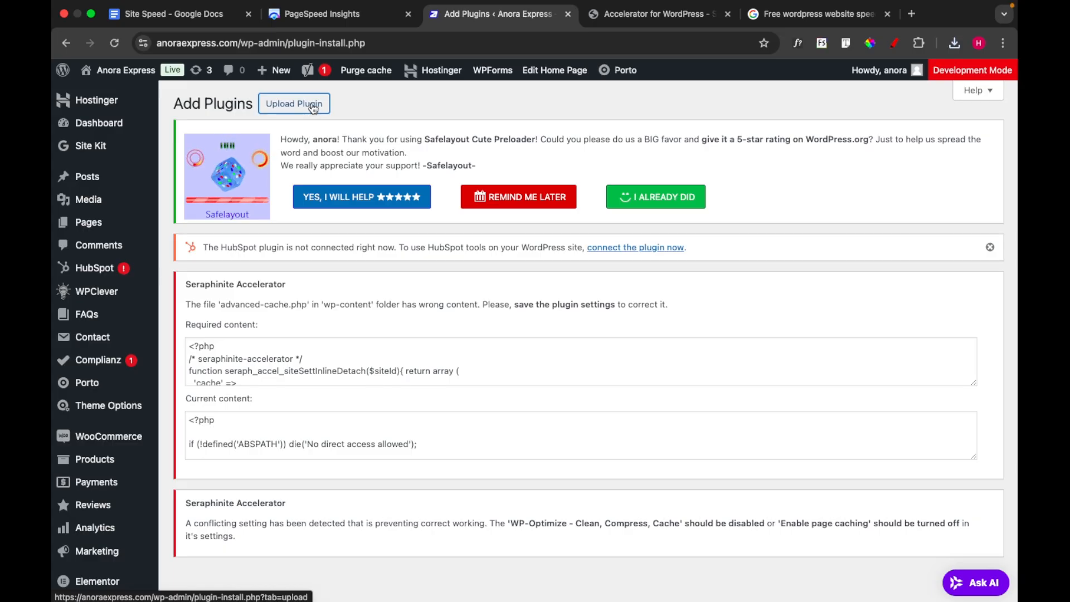
Upload Accelerator.zip from the Downloads folder and install it as a plugin
scroll(414, 359, "down", 3)
scroll(454, 550, "down", 5)
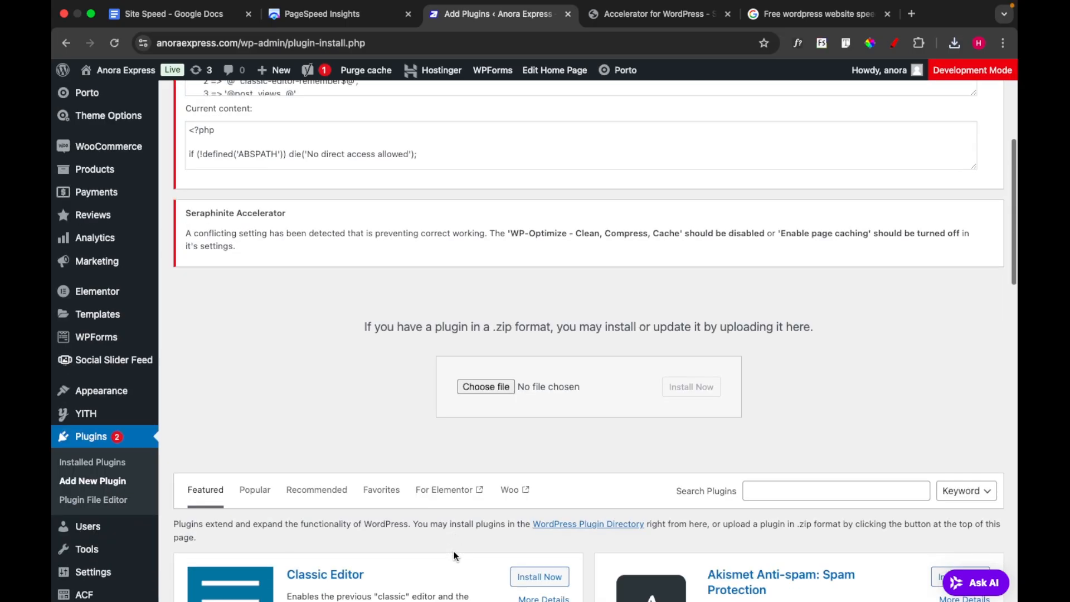
scroll(454, 552, "down", 1)
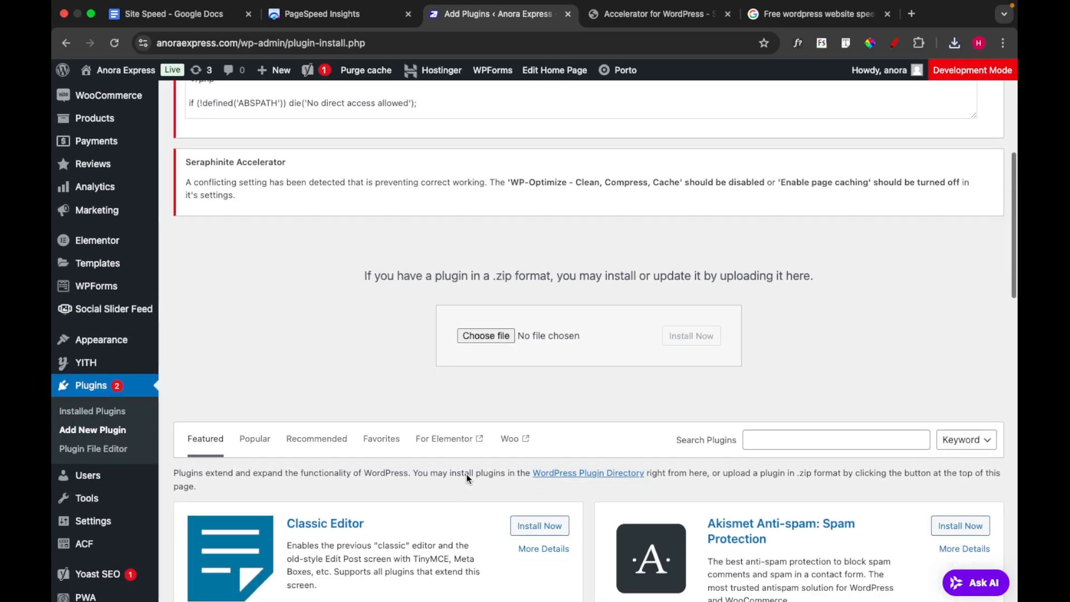
left_click(495, 336)
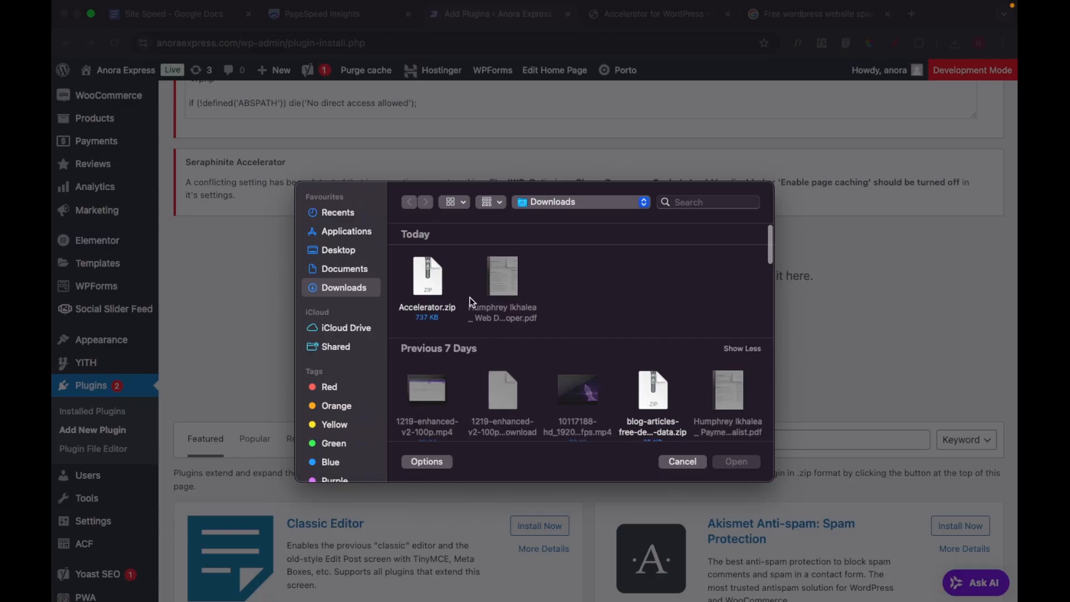
left_click(422, 280)
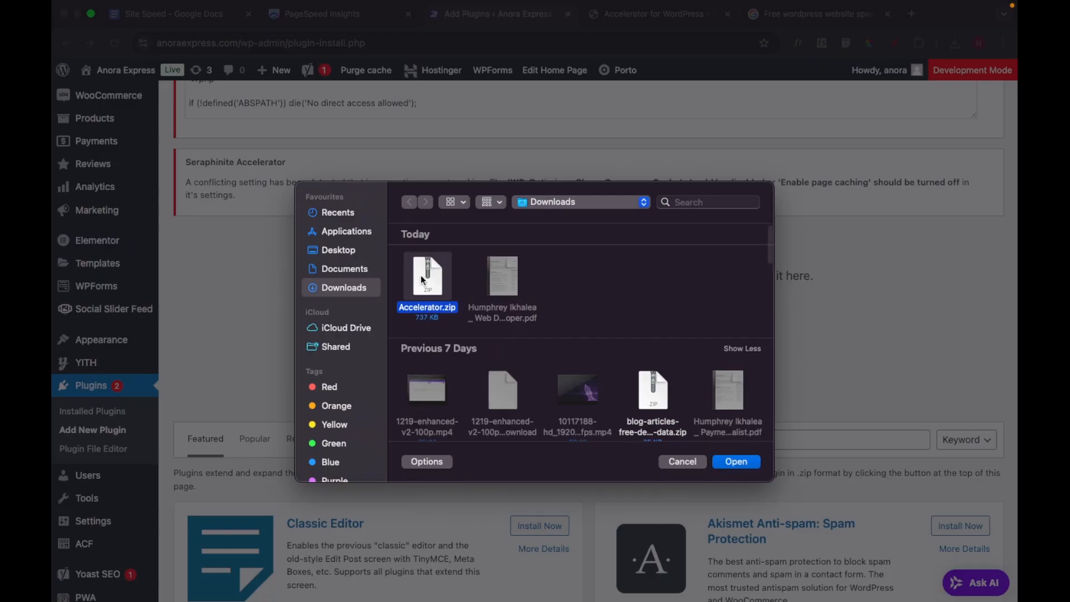
left_click(727, 463)
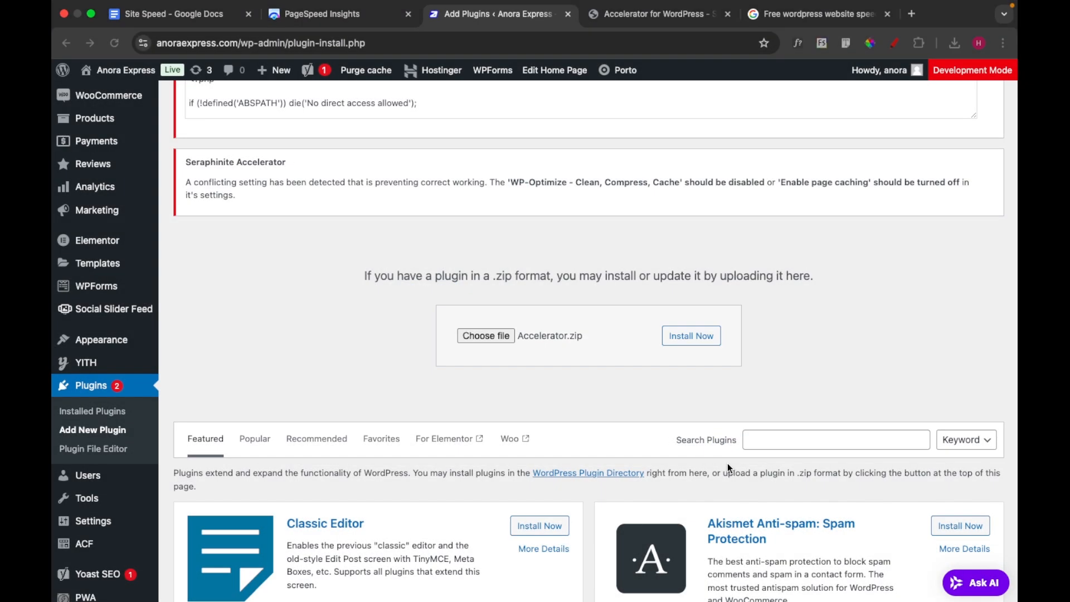
left_click(683, 336)
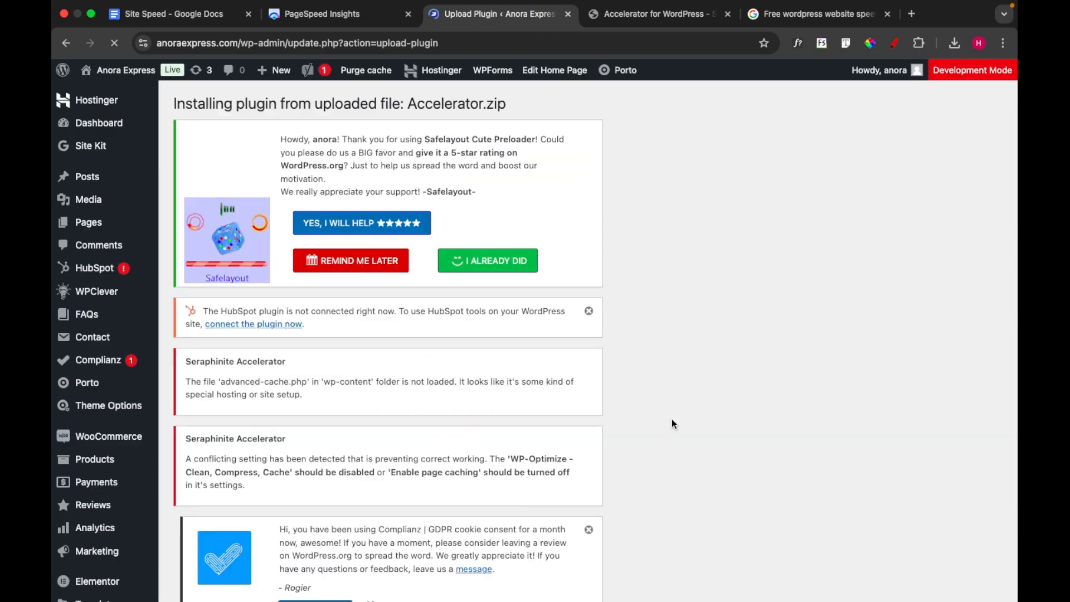
Replace the current Seraphinite Accelerator plugin with the uploaded extended version
scroll(671, 424, "down", 10)
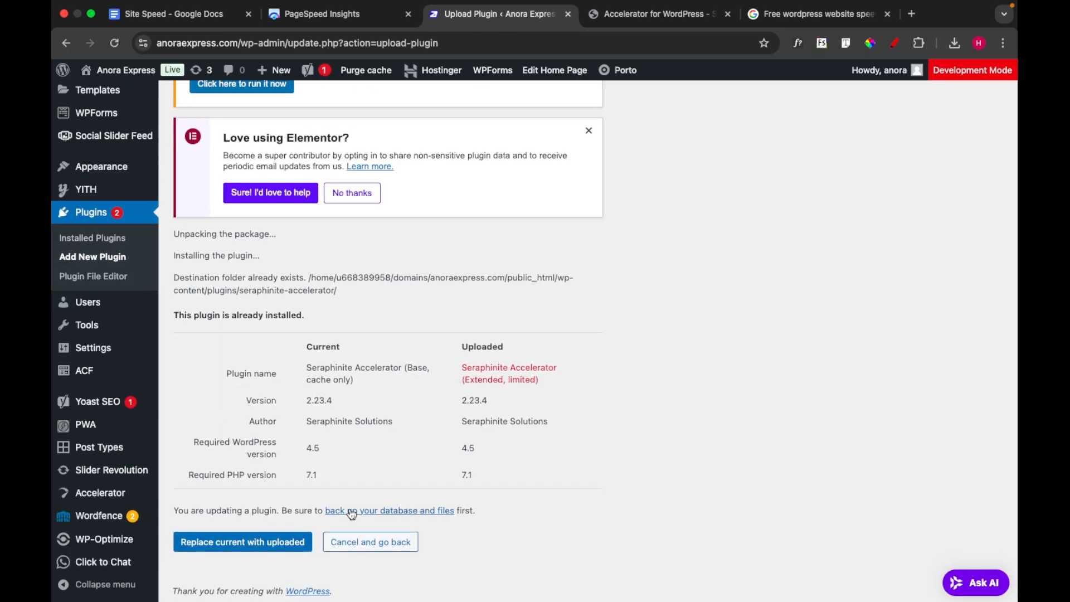
left_click(256, 544)
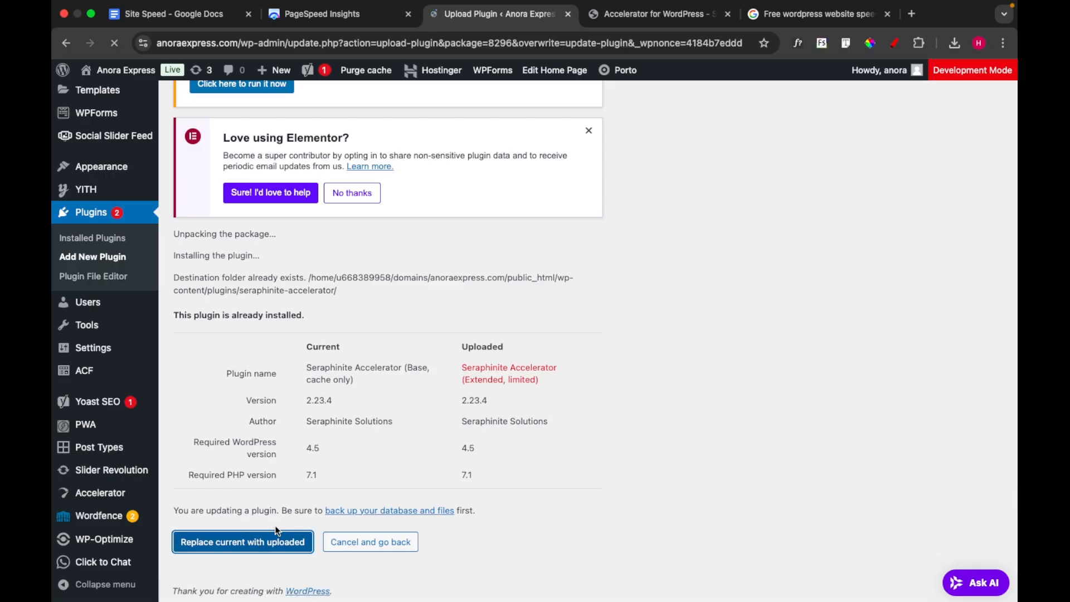
scroll(319, 513, "down", 3)
scroll(320, 514, "down", 6)
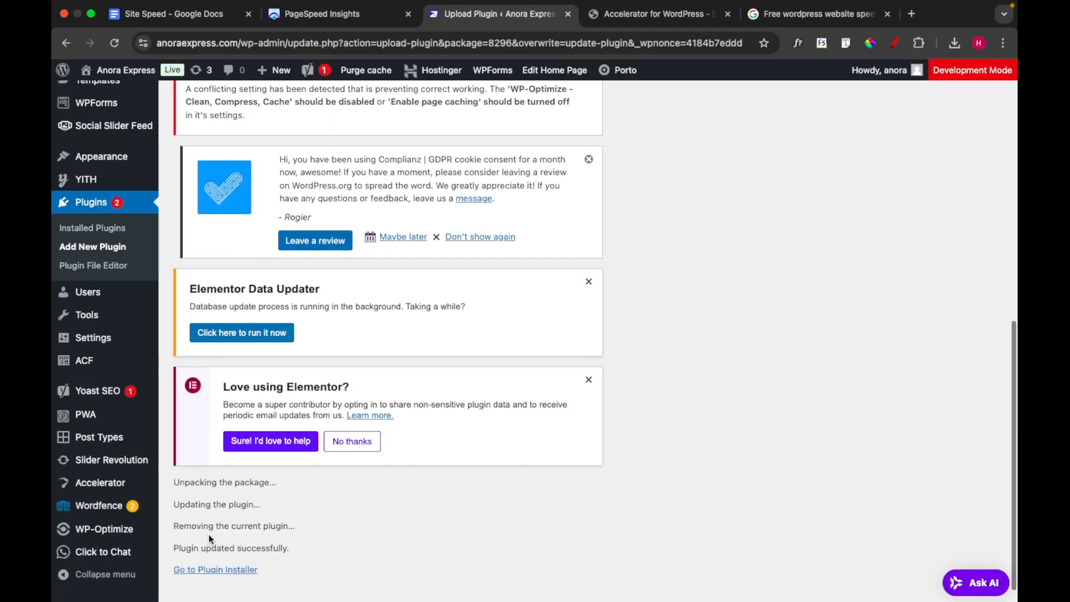
scroll(281, 570, "down", 1)
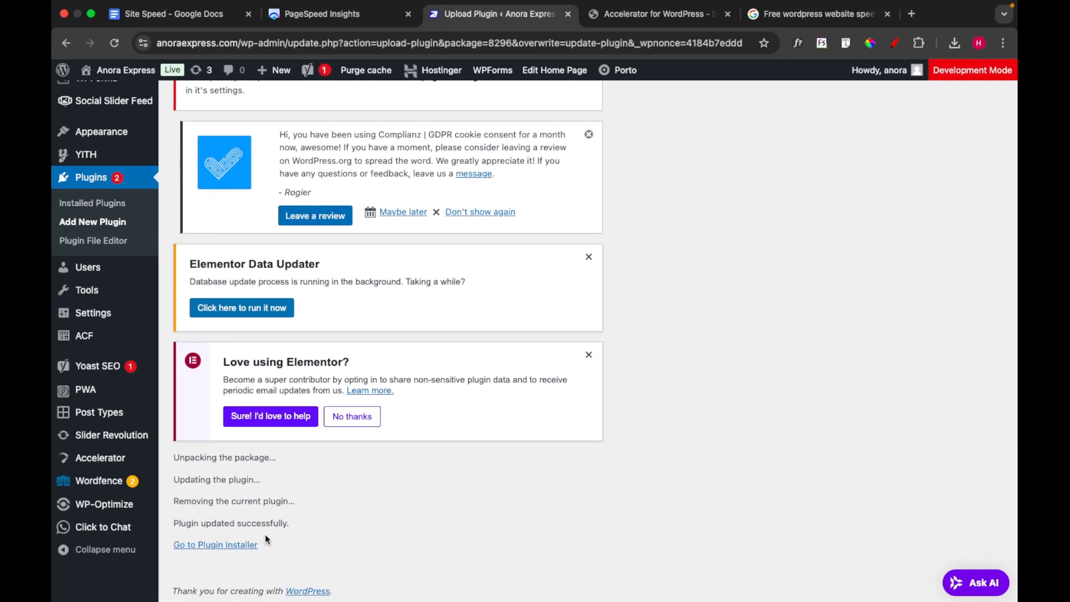
Leave the update page, activate the Seraphinite Accelerator plugin, and review its setup and conflict notices
left_click(235, 551)
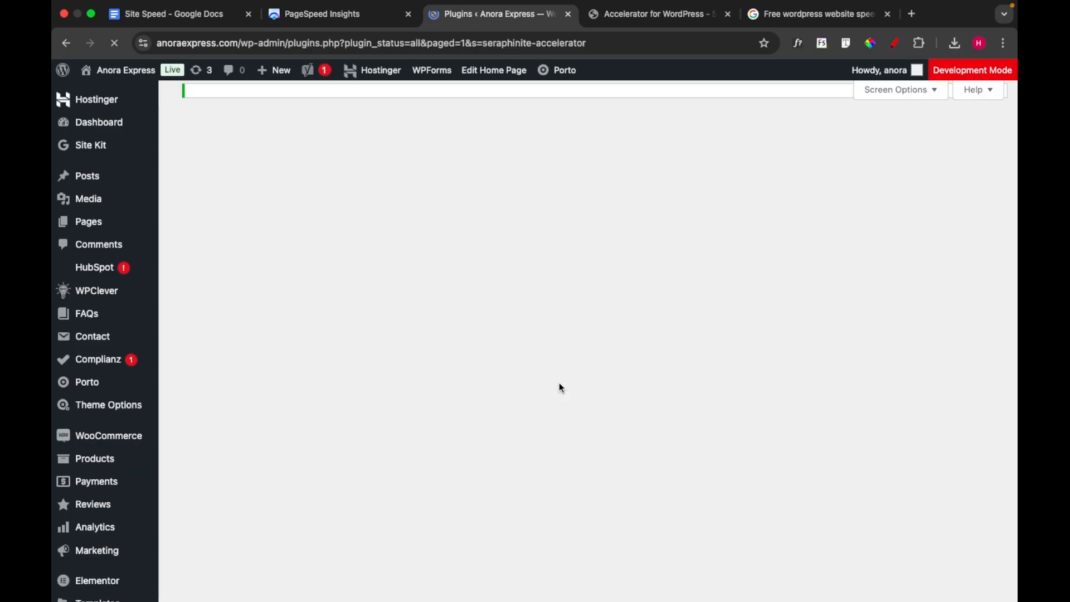
scroll(560, 384, "down", 5)
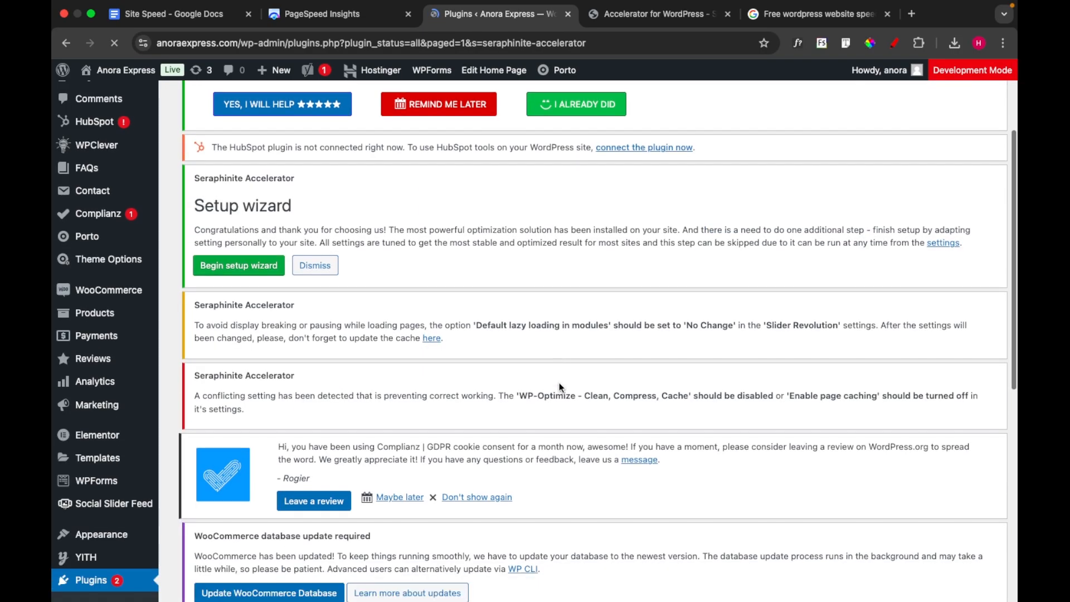
scroll(560, 384, "down", 3)
scroll(559, 384, "up", 7)
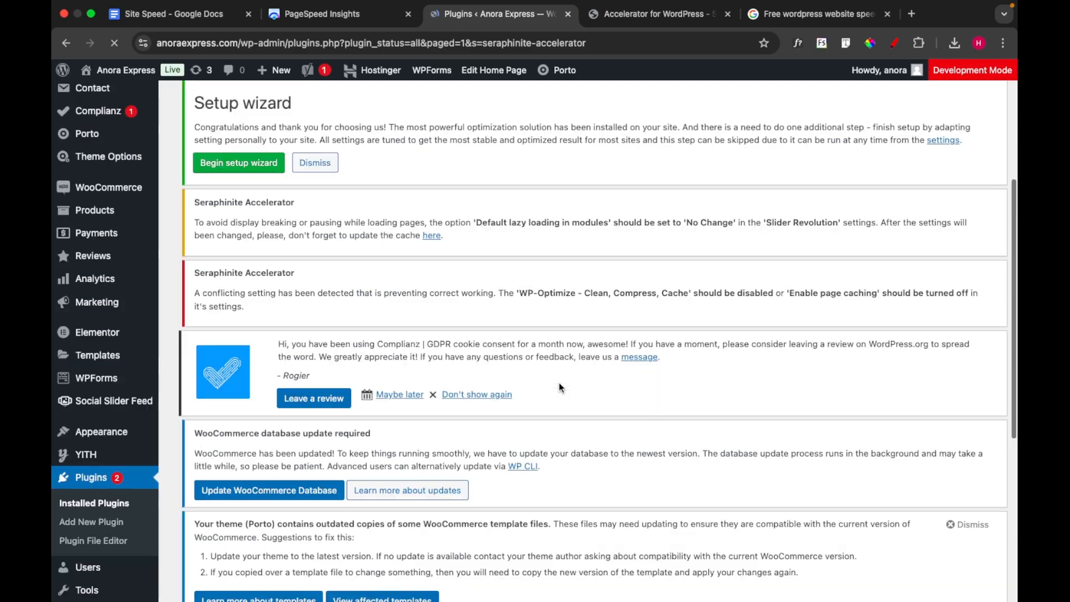
scroll(560, 383, "down", 4)
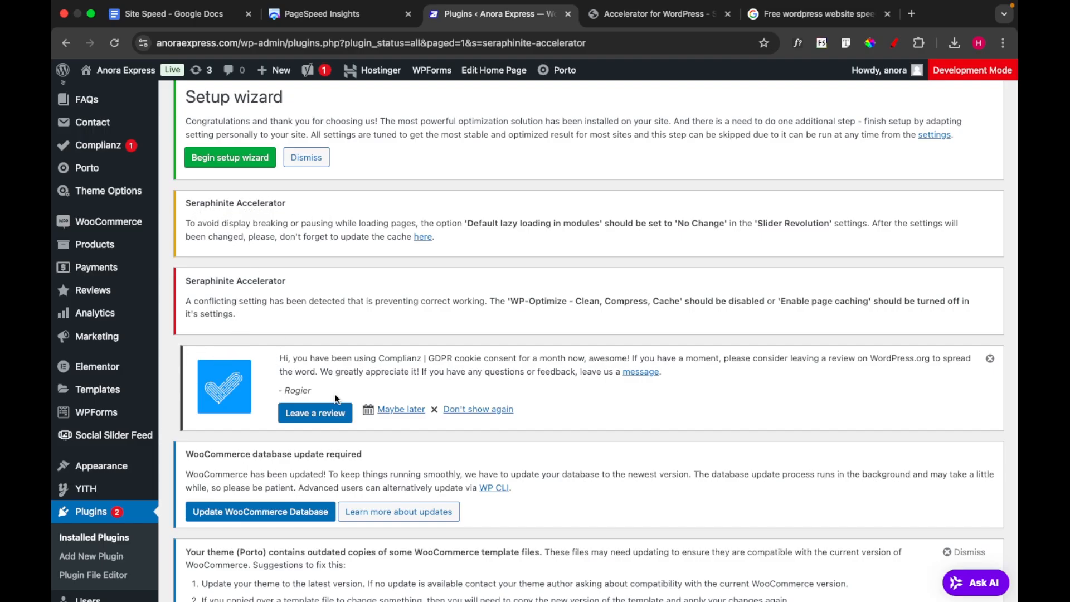
scroll(336, 398, "down", 3)
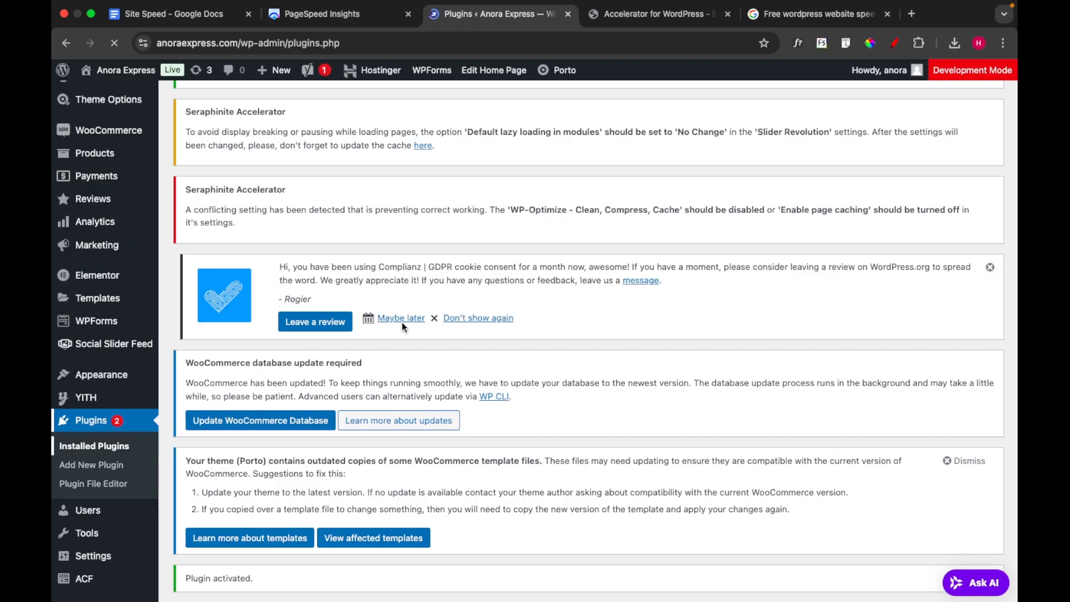
Find WP-Optimize - Clean, Compress, Cache in the full list of installed plugins and deactivate it
scroll(439, 300, "down", 10)
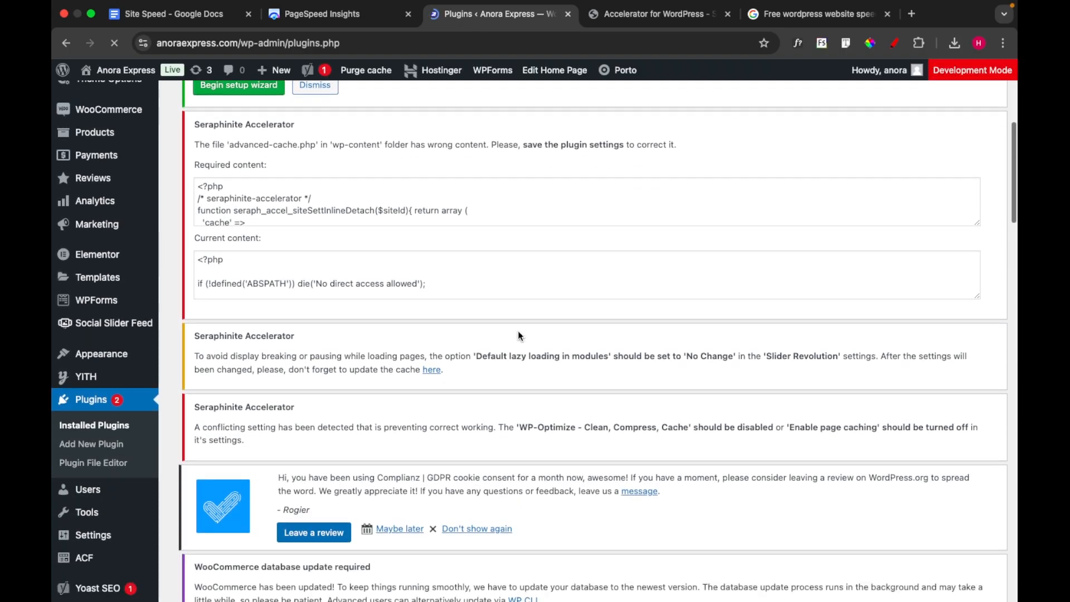
scroll(518, 335, "down", 3)
scroll(519, 334, "down", 6)
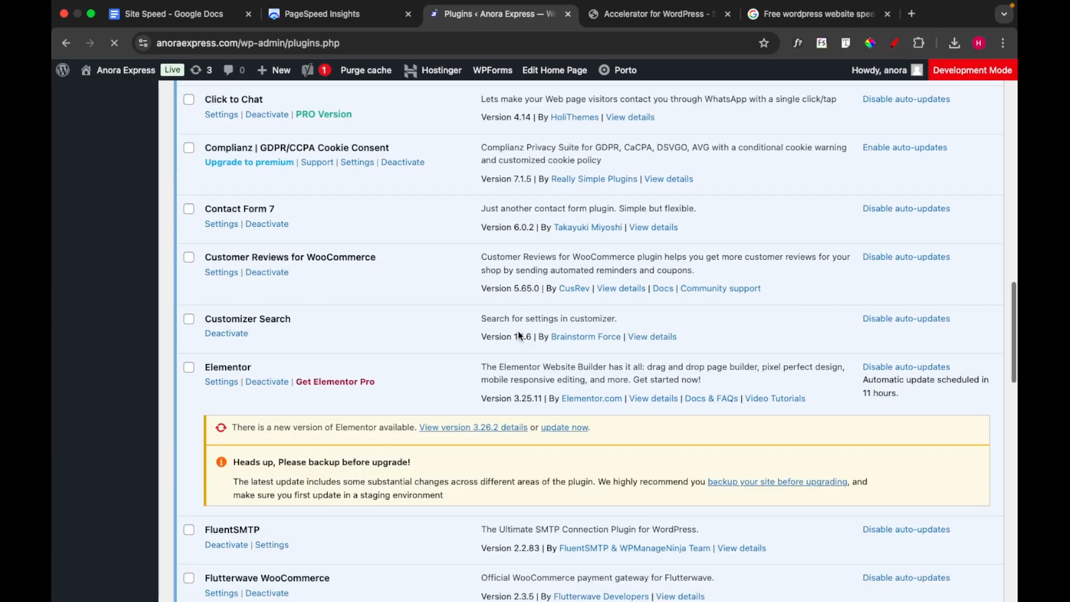
scroll(518, 333, "down", 5)
scroll(518, 333, "down", 8)
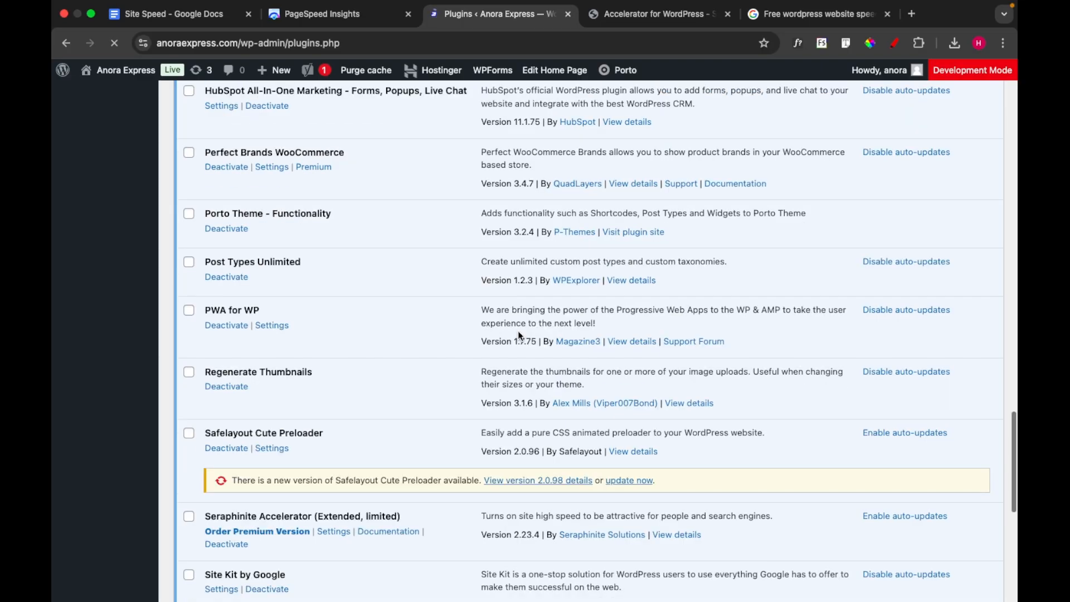
scroll(517, 330, "down", 5)
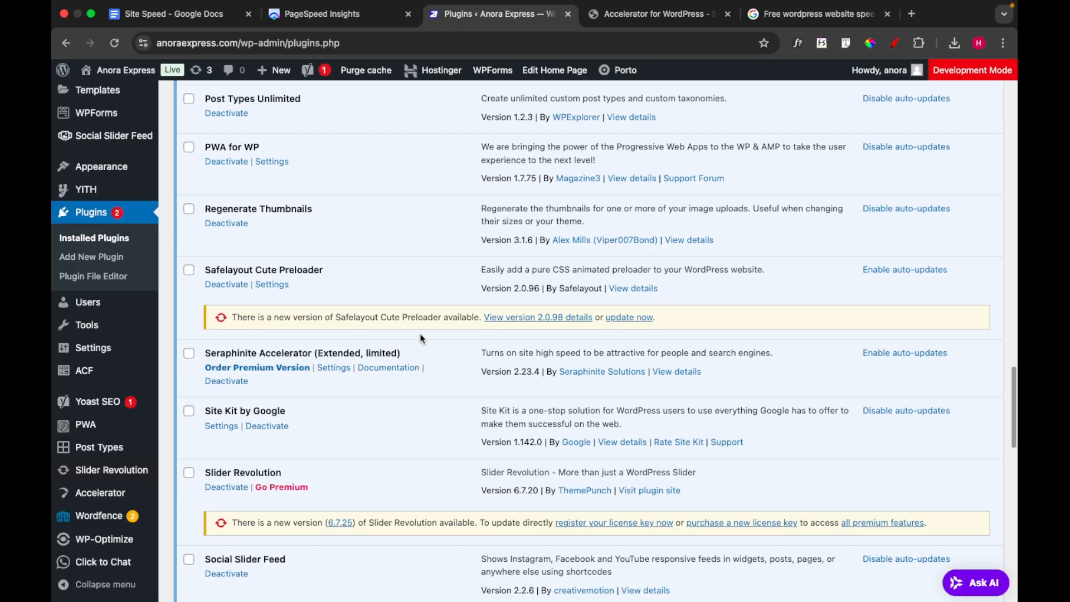
scroll(437, 333, "down", 8)
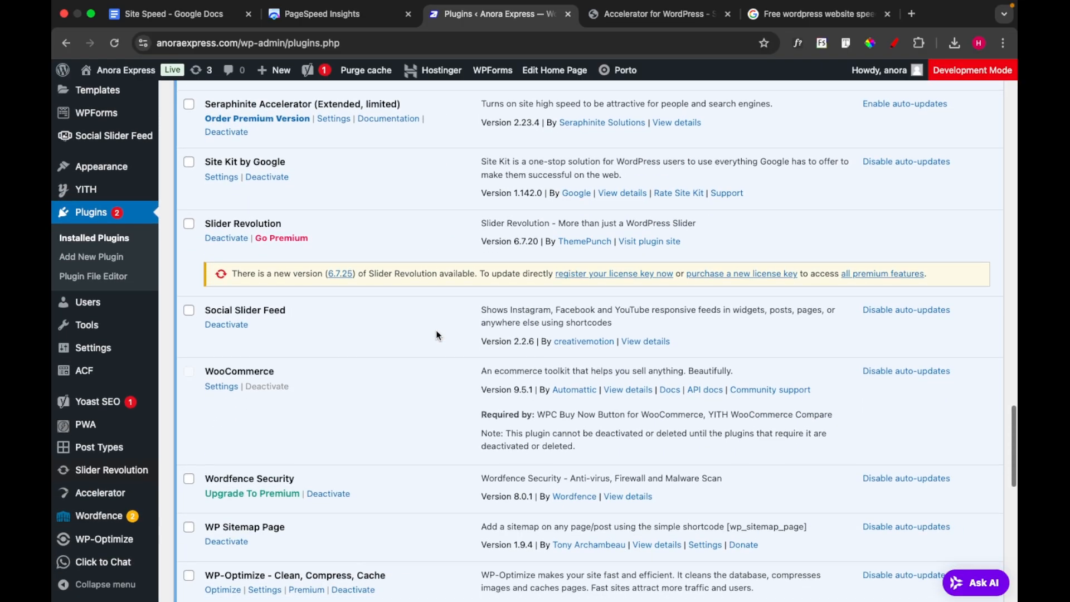
scroll(436, 334, "down", 3)
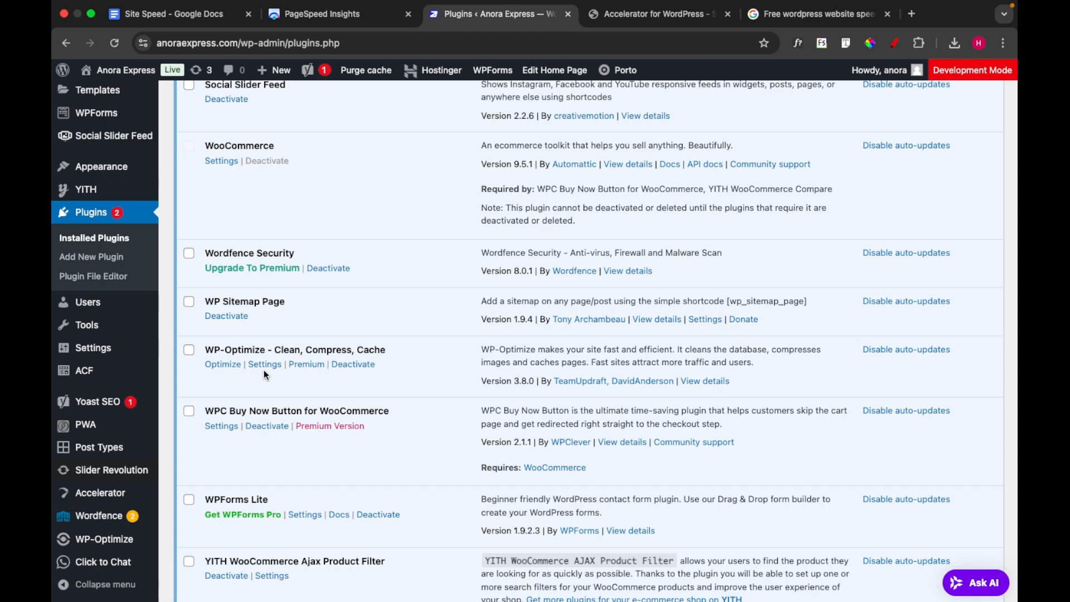
left_click(347, 365)
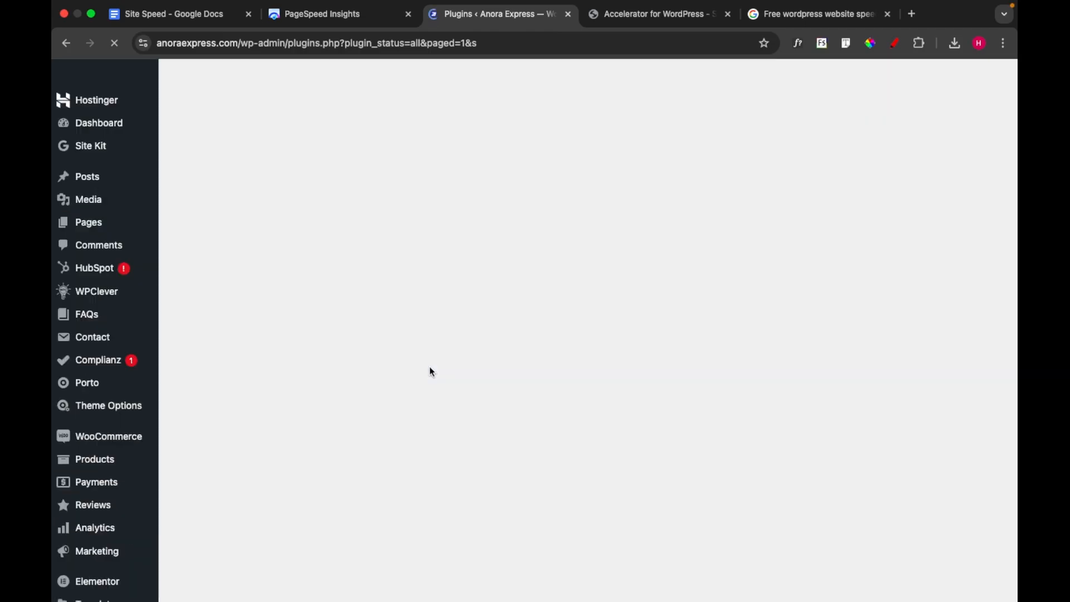
Delete the deactivated WP-Optimize - Clean, Compress, Cache plugin and confirm its removal
scroll(523, 399, "down", 20)
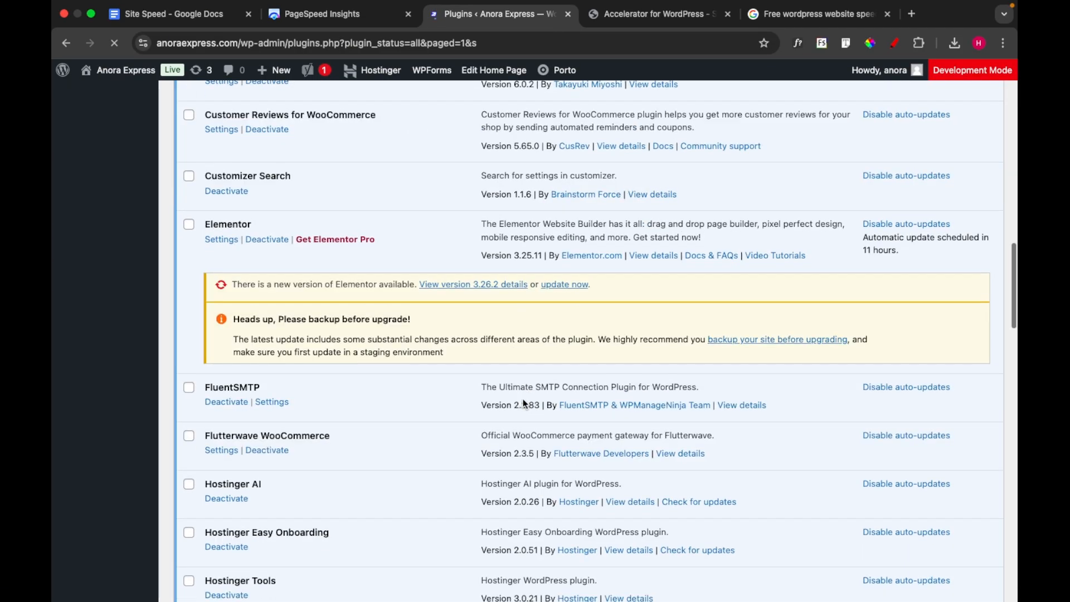
scroll(523, 399, "down", 20)
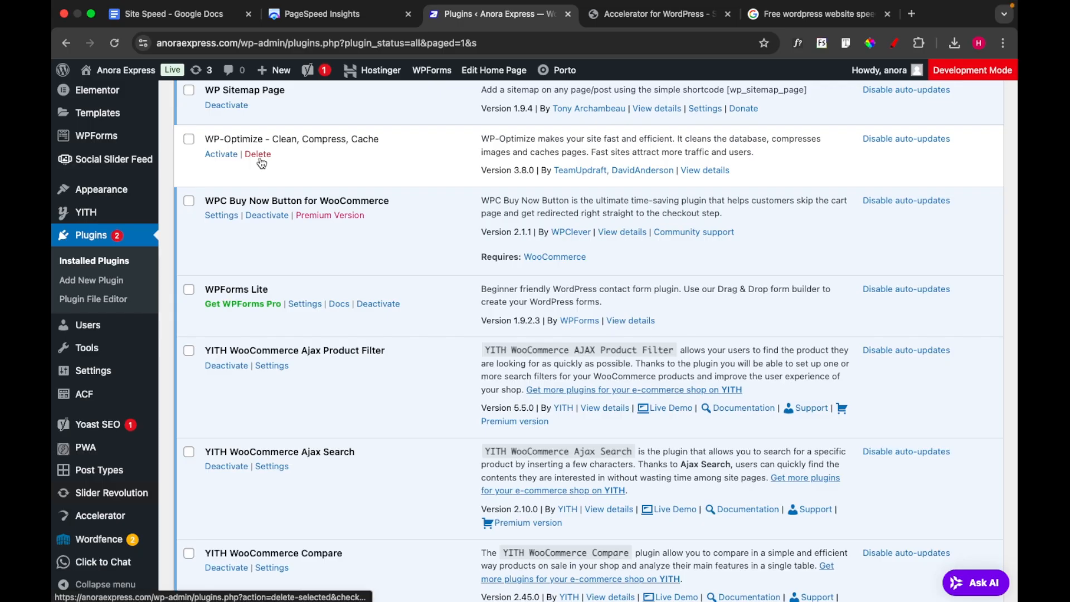
left_click(260, 156)
left_click(638, 139)
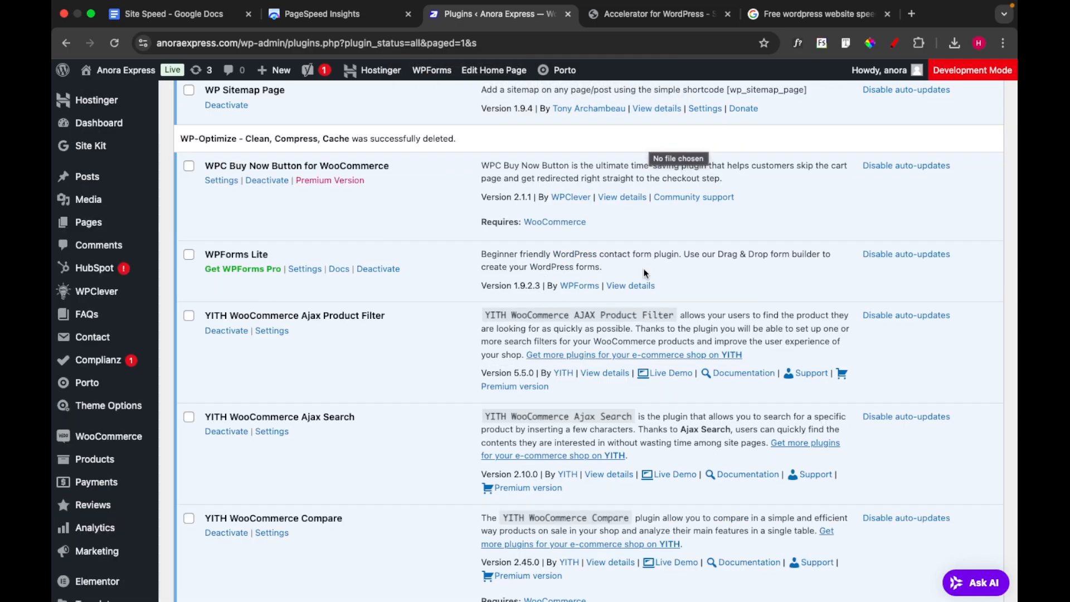
Check the plugins page for remaining Seraphinite Accelerator notices and open the Accelerator settings page
scroll(643, 269, "up", 10)
scroll(643, 269, "up", 15)
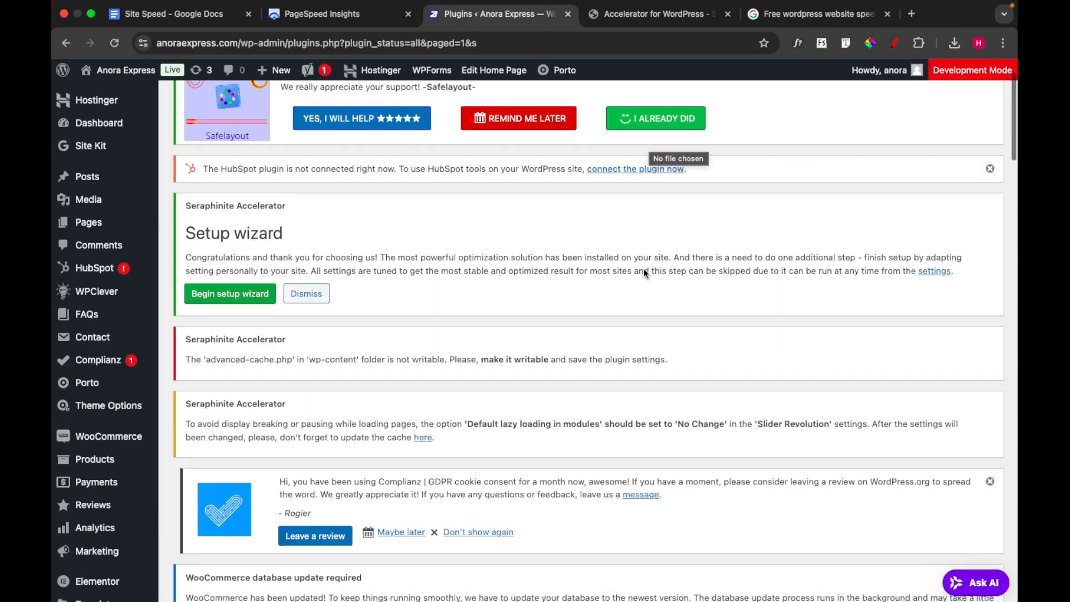
scroll(457, 377, "down", 15)
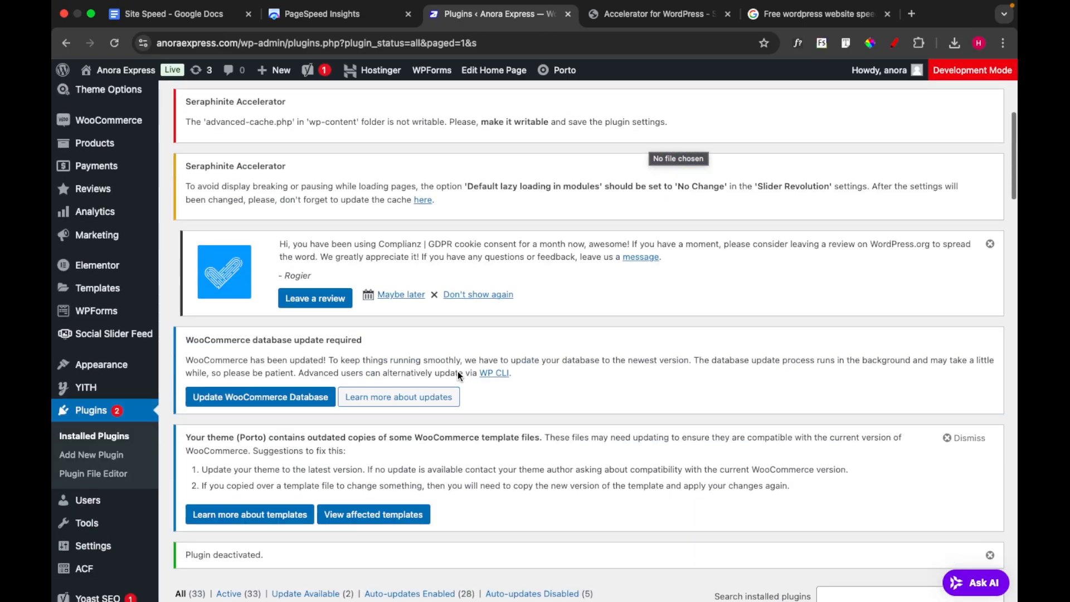
scroll(461, 363, "up", 5)
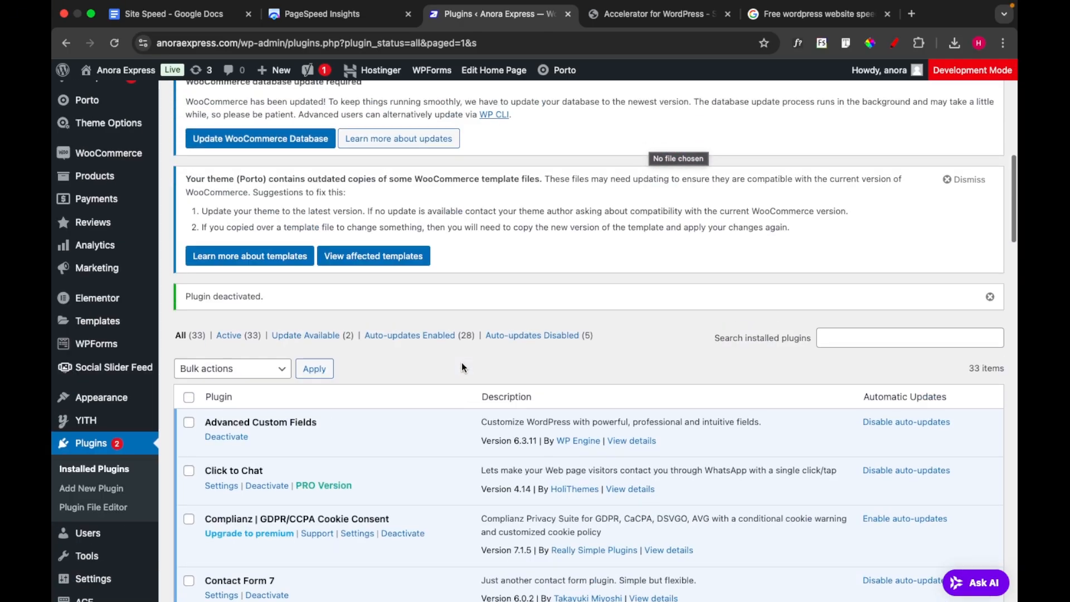
scroll(285, 471, "down", 15)
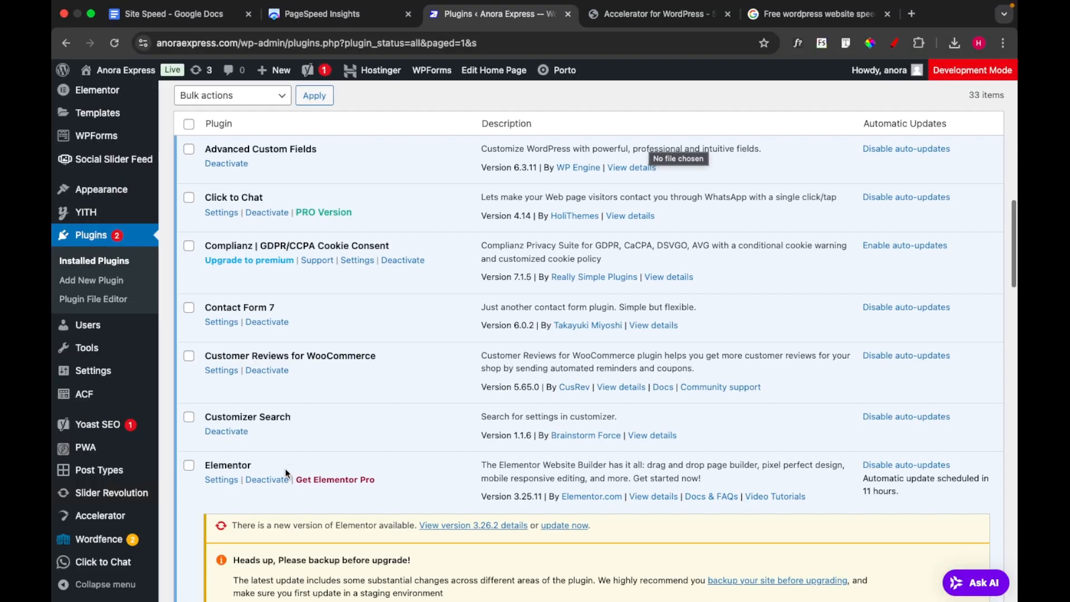
scroll(286, 471, "down", 10)
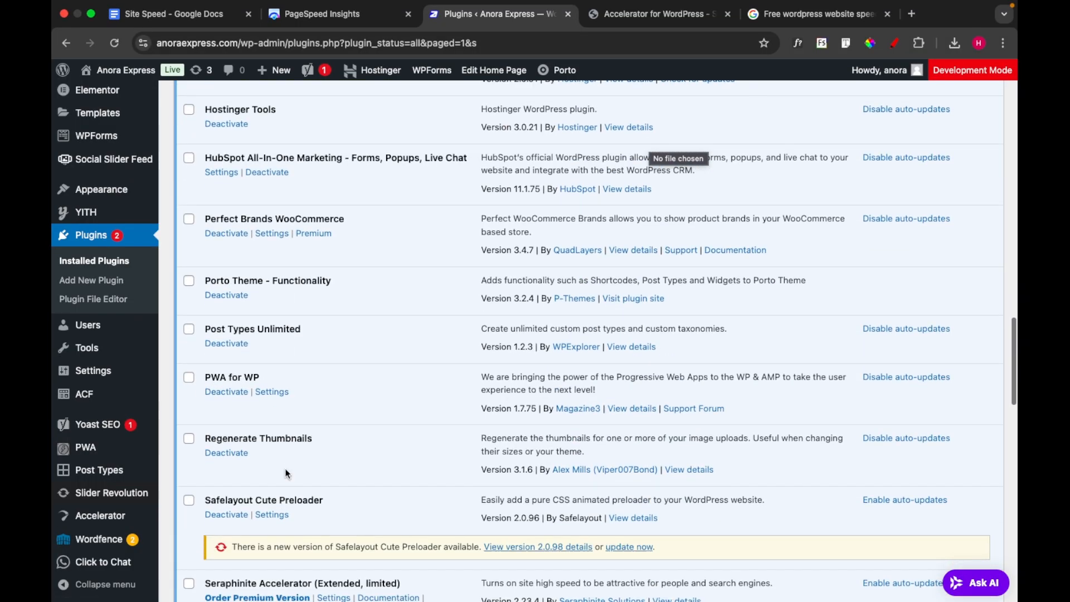
mouse_move(80, 532)
scroll(80, 532, "down", 2)
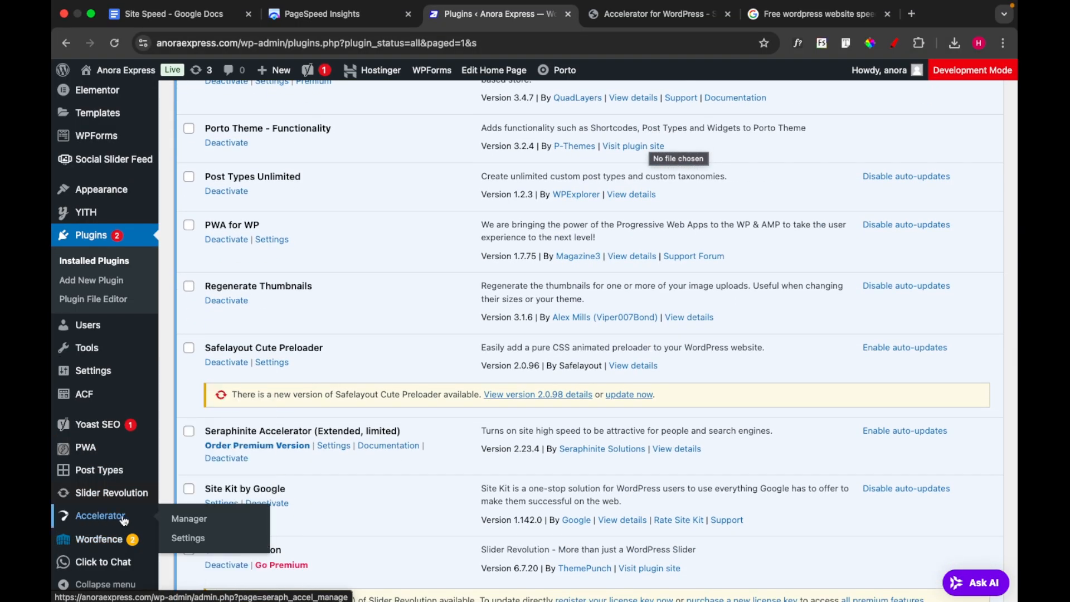
left_click(188, 538)
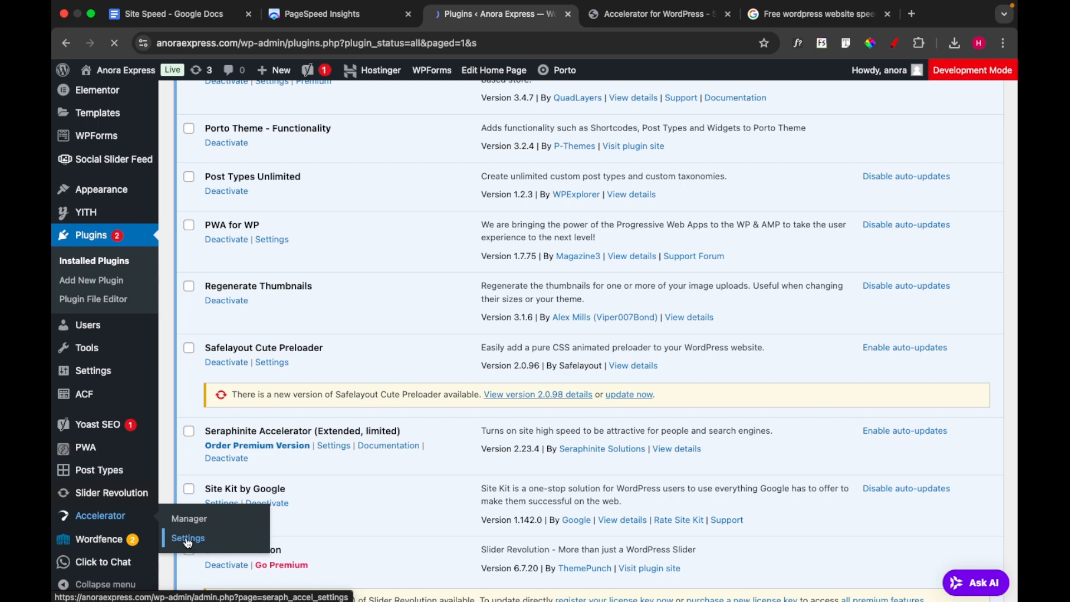
Look through the Accelerator settings page, from the settings view choices to the license and featured plugins sections
scroll(309, 501, "down", 7)
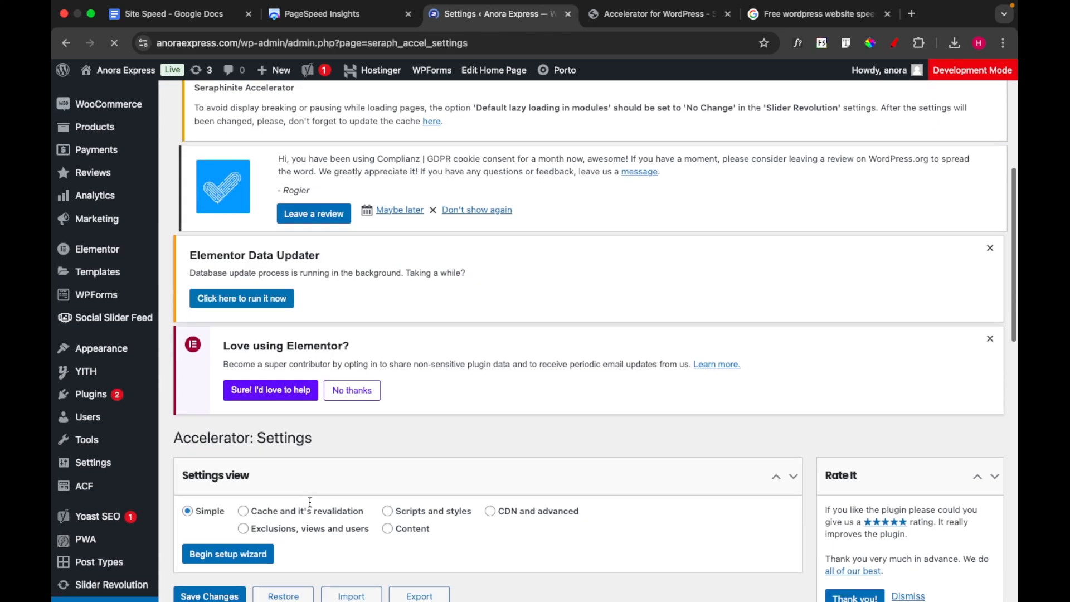
scroll(311, 507, "down", 5)
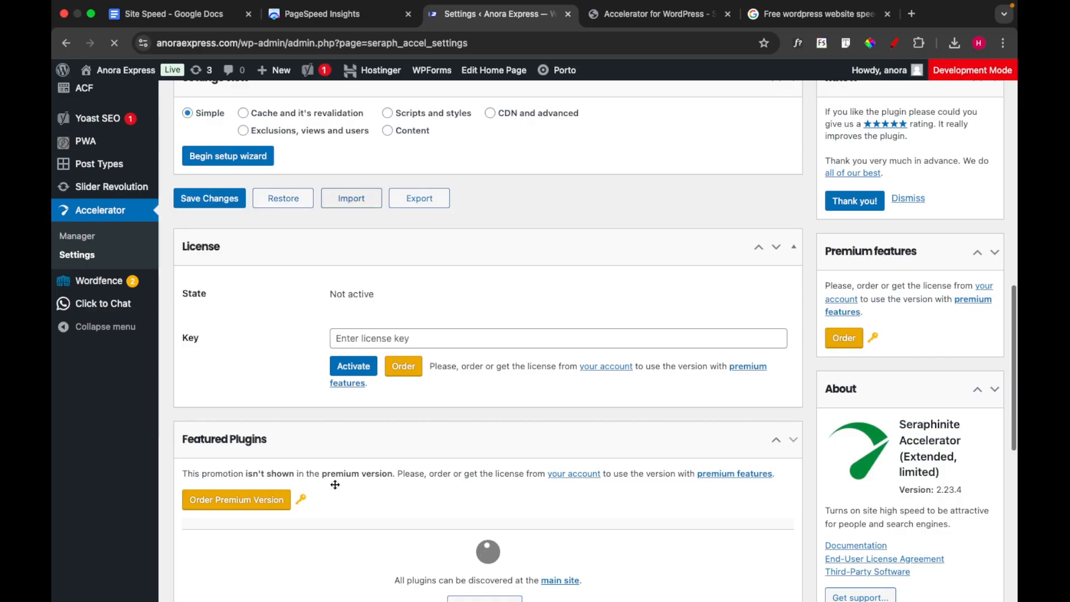
scroll(334, 482, "up", 1)
scroll(346, 481, "down", 1)
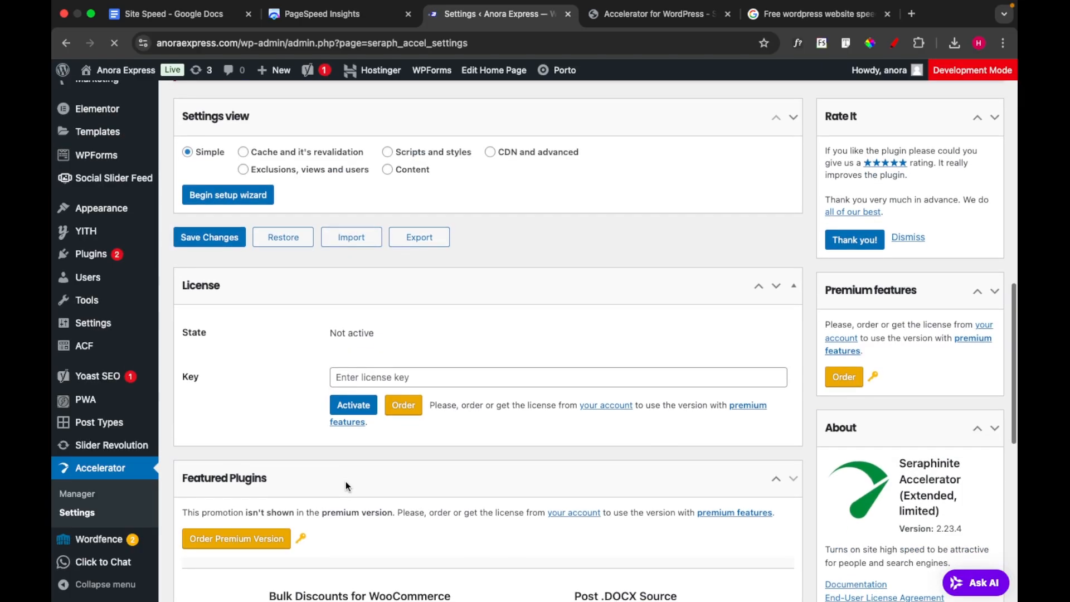
scroll(346, 483, "down", 1)
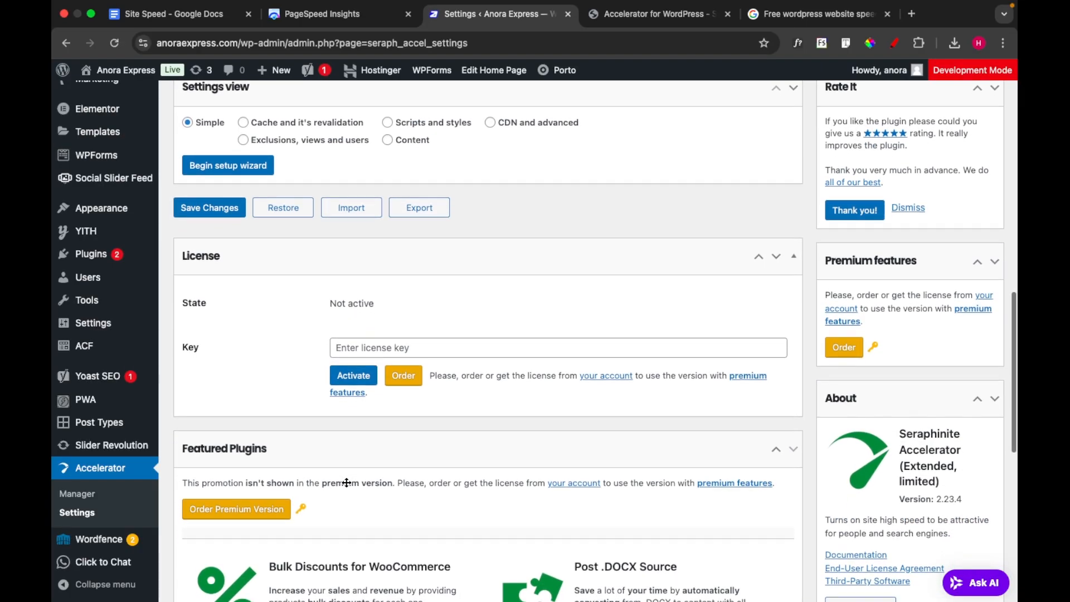
scroll(345, 481, "down", 4)
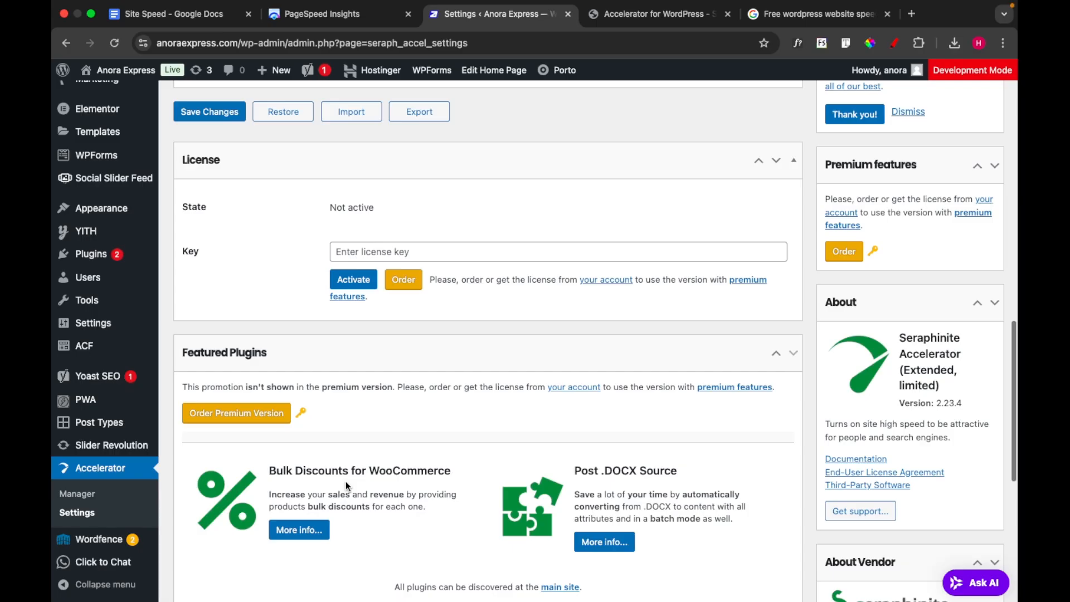
scroll(346, 481, "down", 3)
Review the Seraphinite Accelerator notices on setup, cache activation and Slider Revolution, and examine the available settings views
scroll(345, 480, "up", 15)
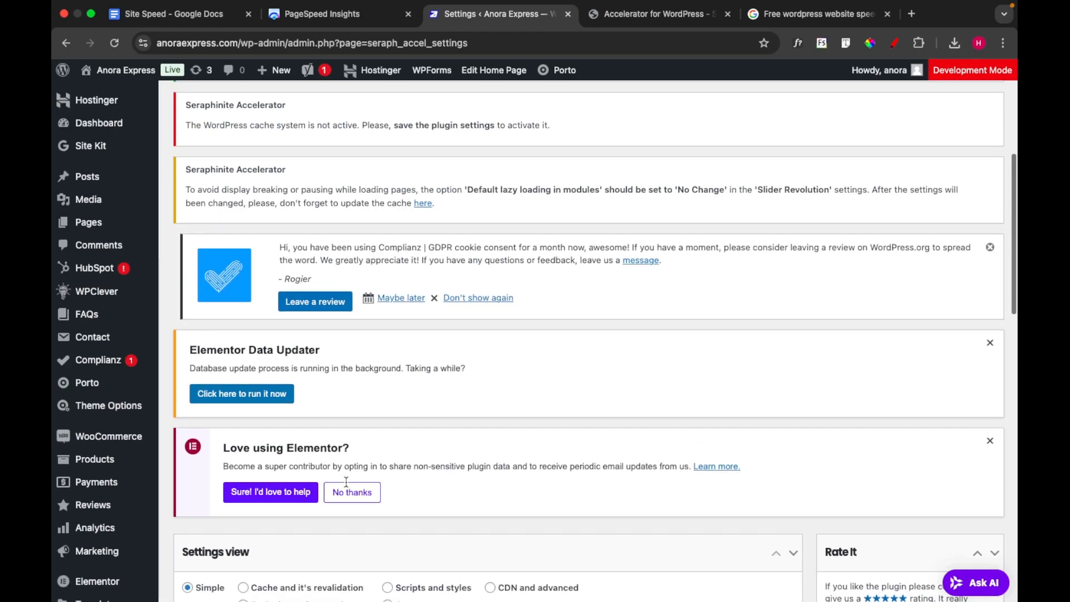
scroll(346, 482, "up", 5)
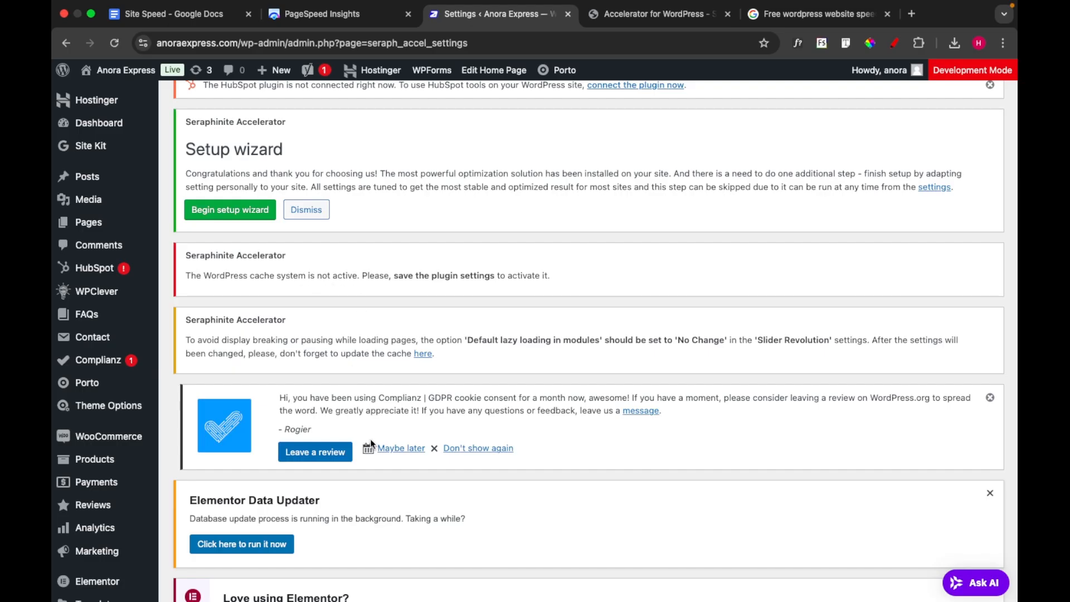
scroll(395, 481, "down", 5)
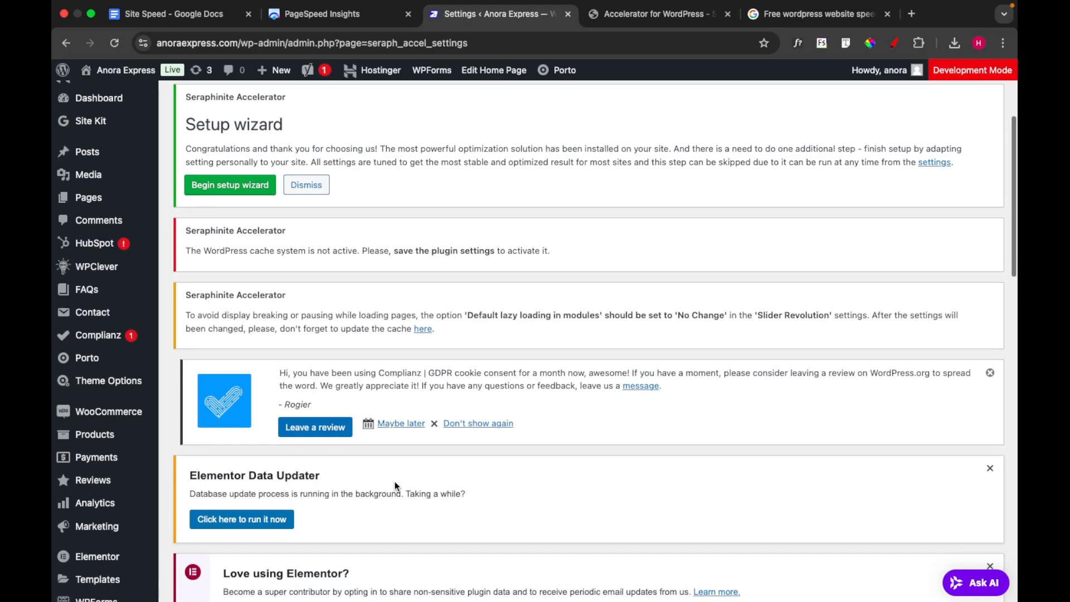
scroll(398, 483, "down", 8)
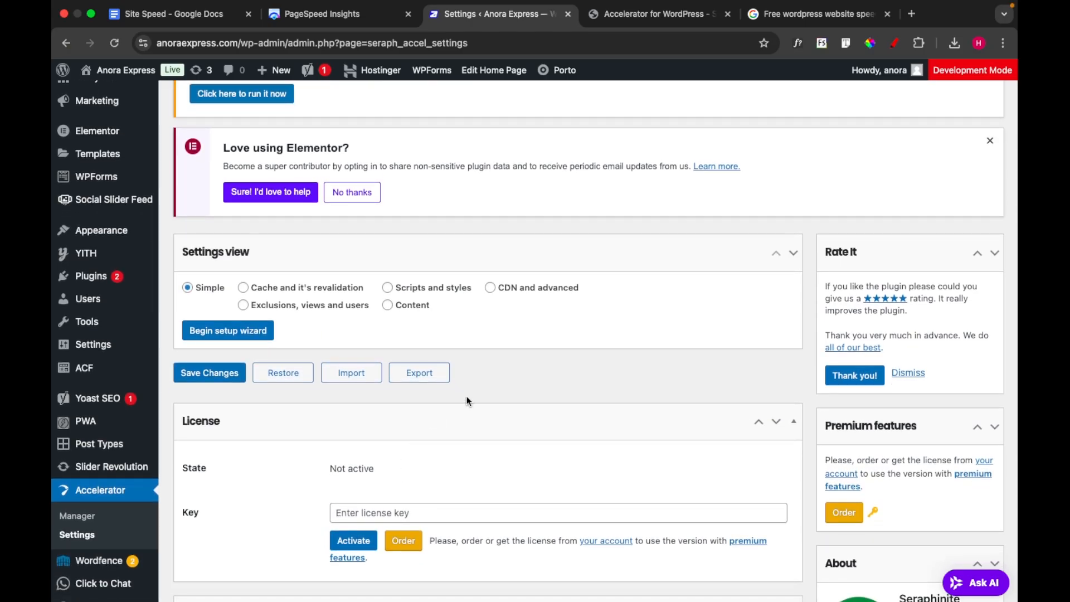
scroll(466, 402, "down", 3)
scroll(468, 400, "down", 12)
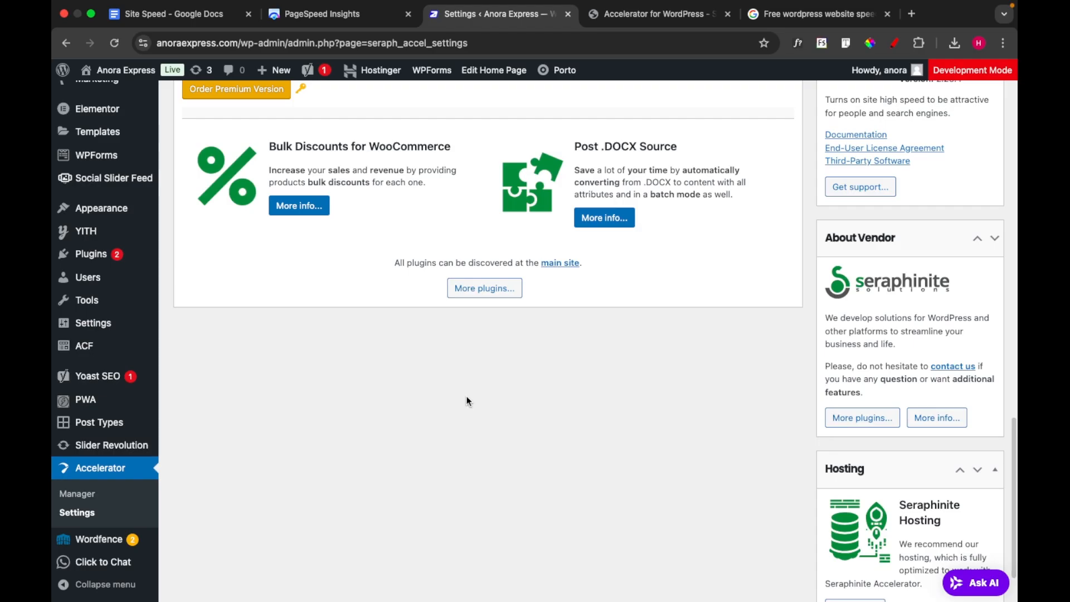
scroll(468, 401, "down", 2)
scroll(467, 399, "up", 10)
scroll(467, 397, "up", 8)
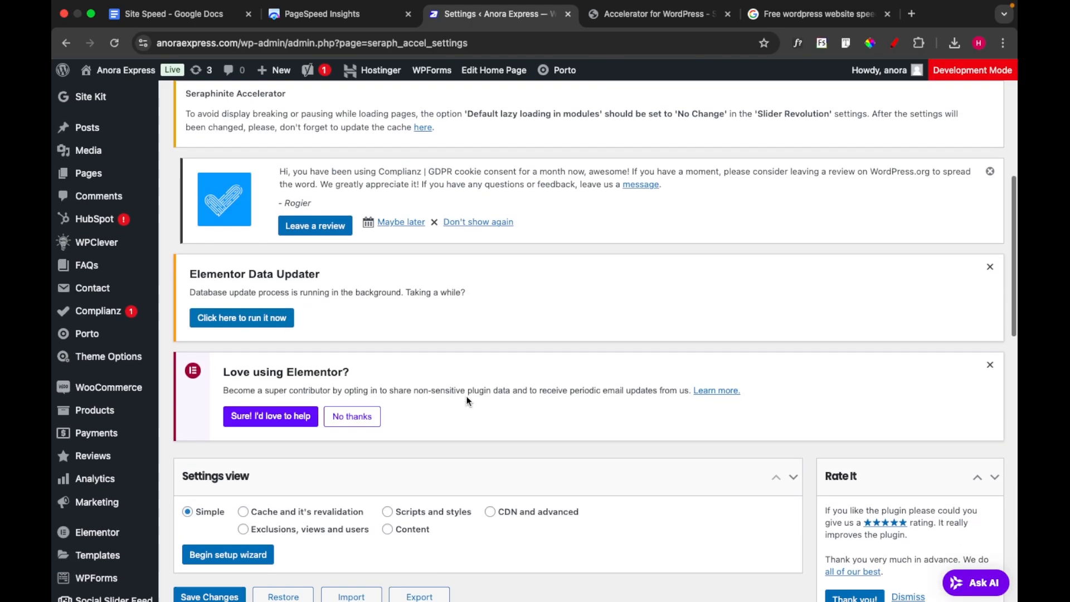
scroll(467, 399, "down", 3)
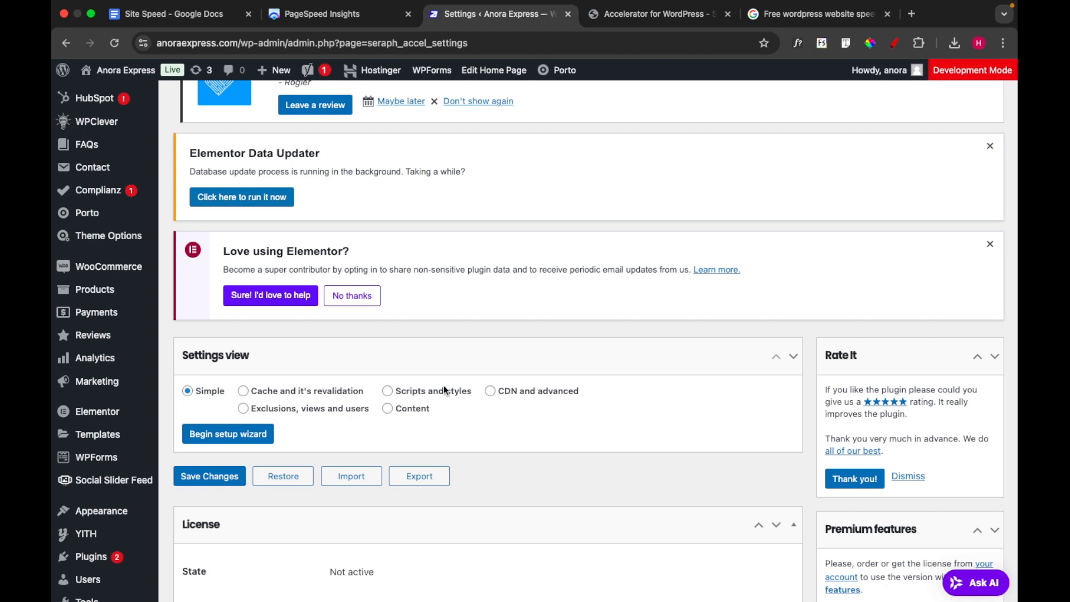
scroll(443, 386, "down", 1)
scroll(444, 386, "down", 3)
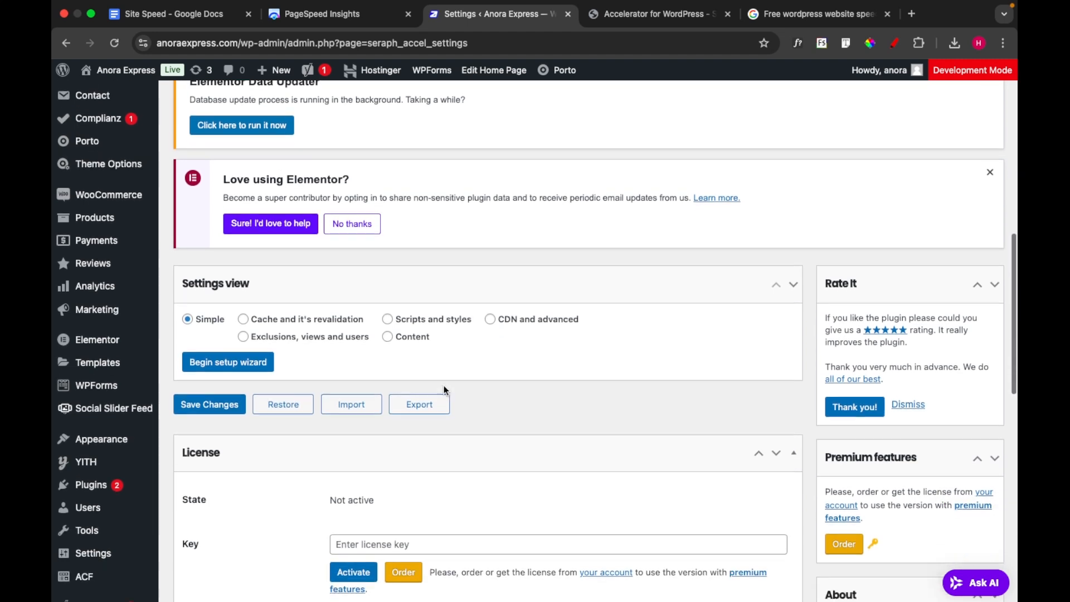
scroll(446, 391, "down", 3)
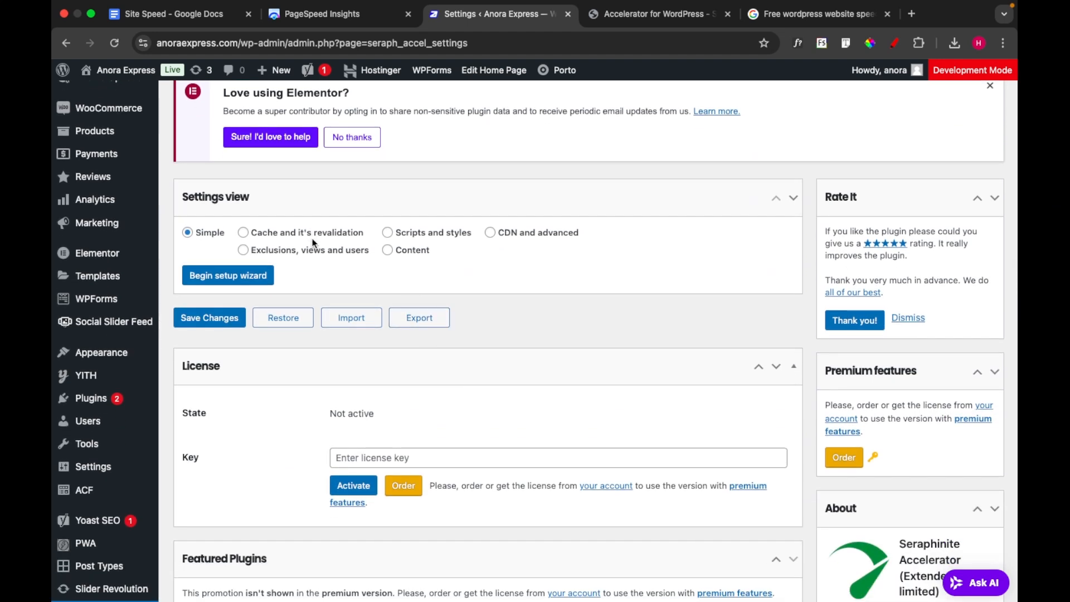
Show the "Cache and it's revalidation" settings and review the cache, revalidation, browser cache, and server and cloud options
left_click(243, 233)
scroll(320, 355, "down", 3)
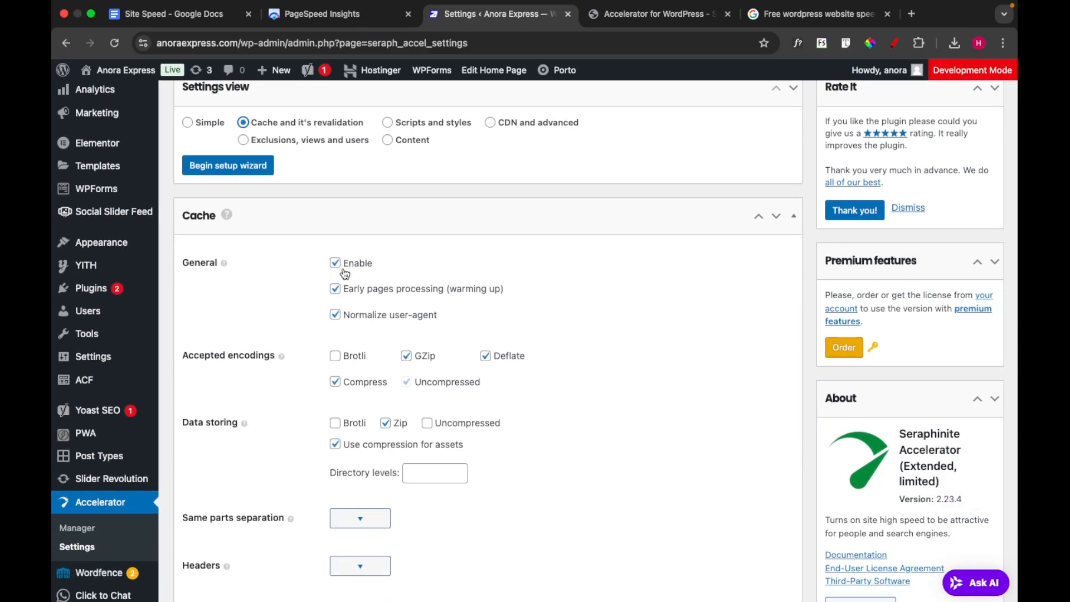
scroll(384, 372, "down", 3)
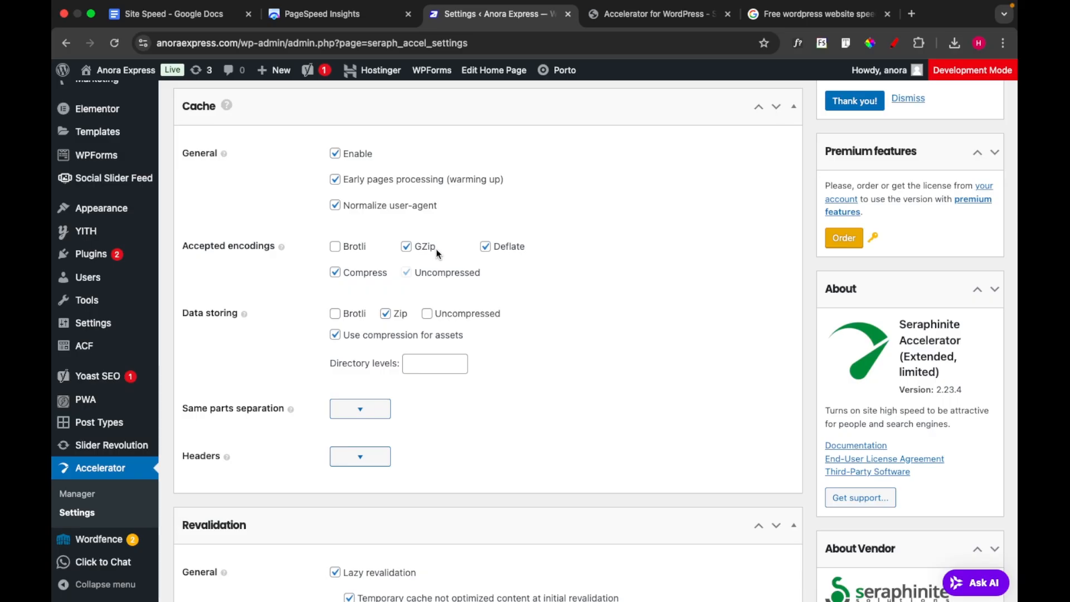
scroll(403, 306, "down", 1)
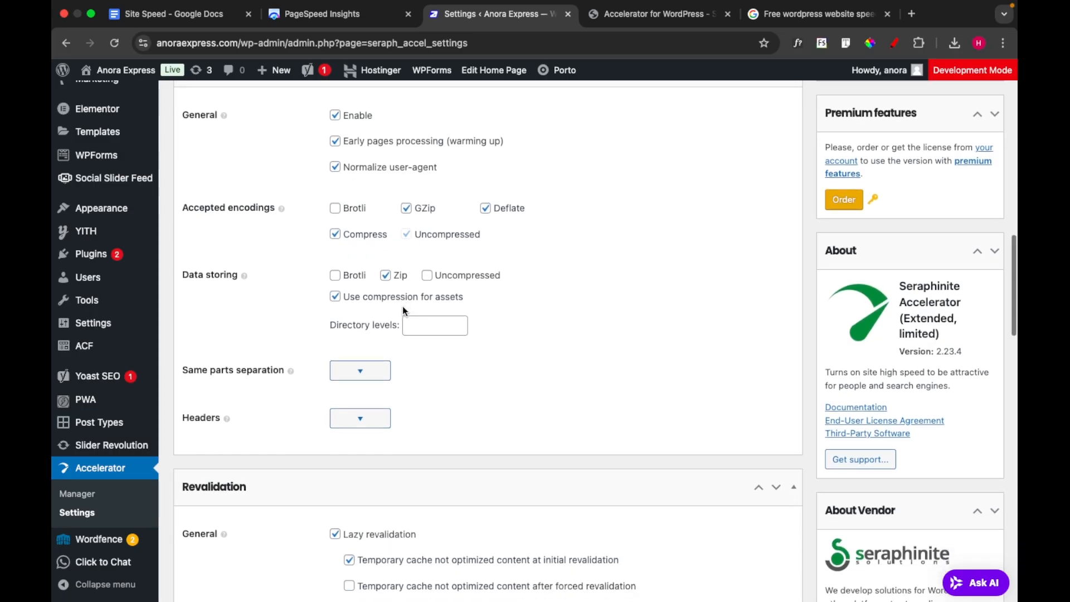
scroll(403, 310, "down", 4)
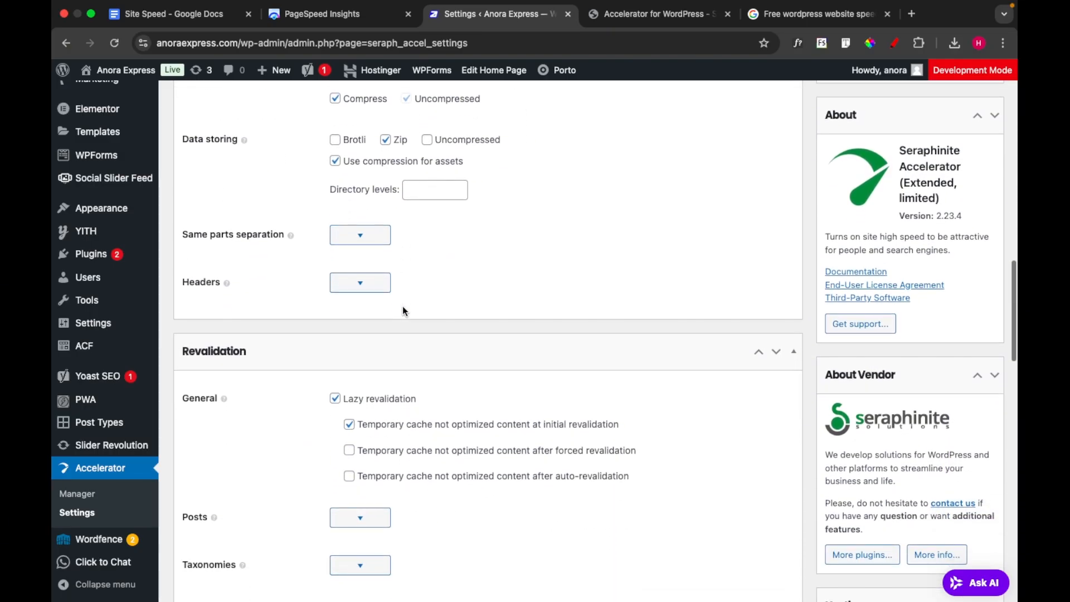
scroll(403, 308, "down", 5)
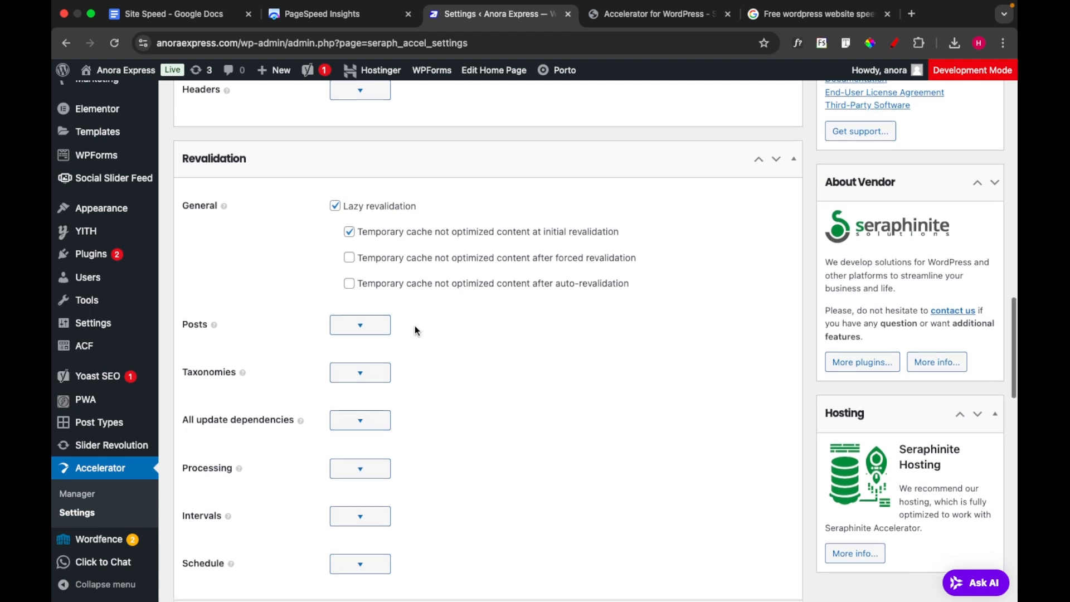
scroll(414, 326, "down", 1)
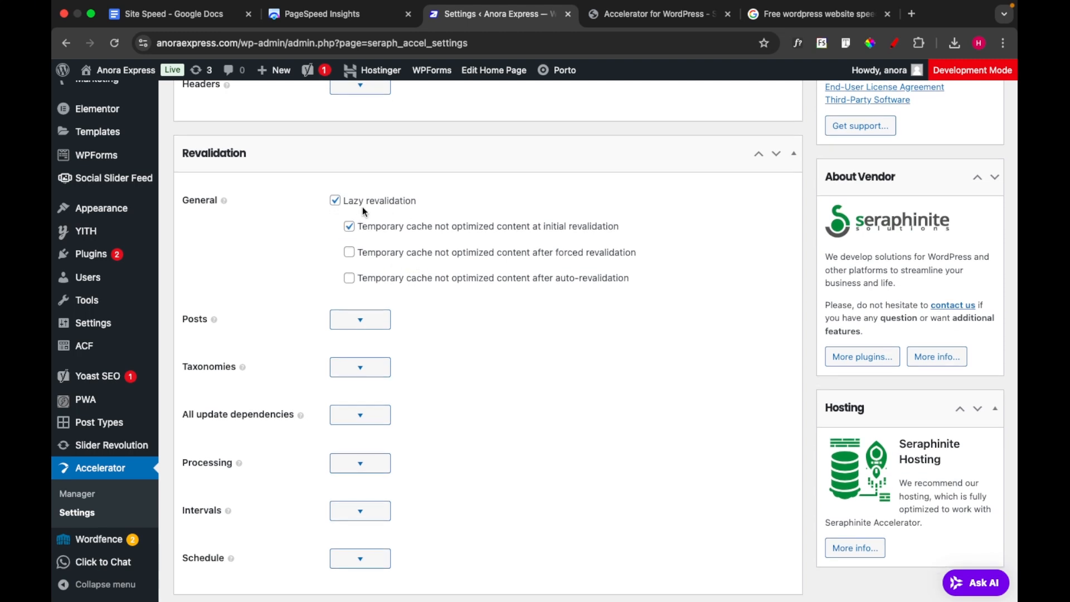
scroll(413, 210, "down", 1)
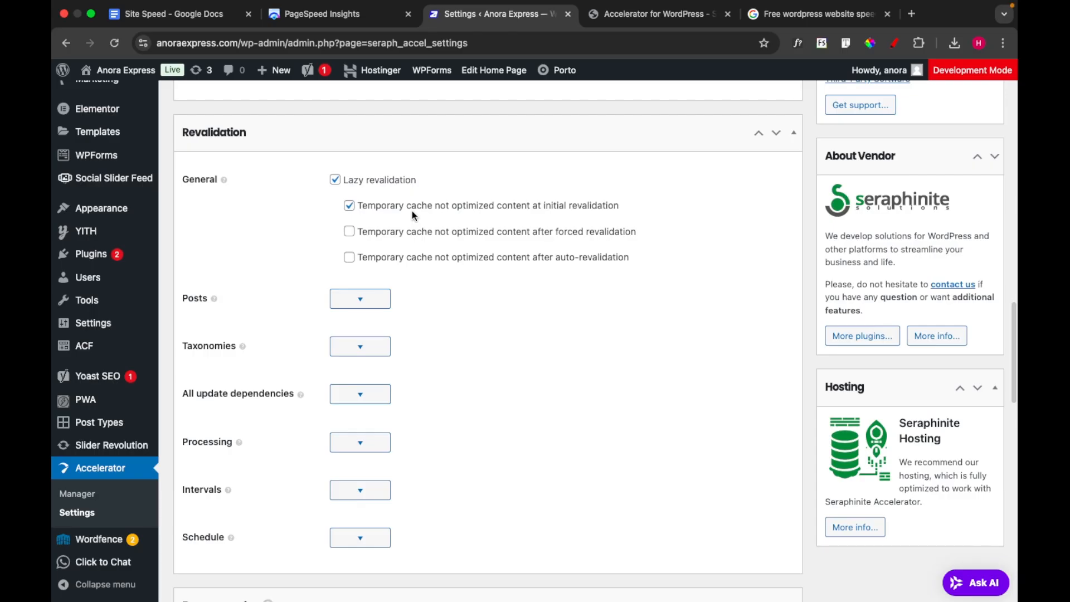
scroll(376, 310, "down", 7)
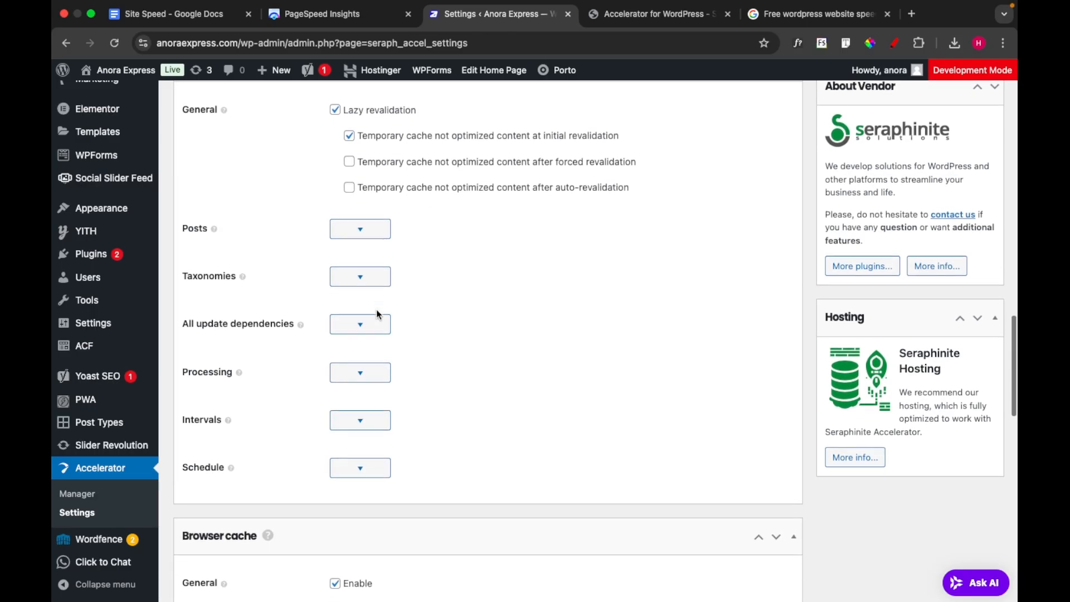
scroll(376, 310, "down", 5)
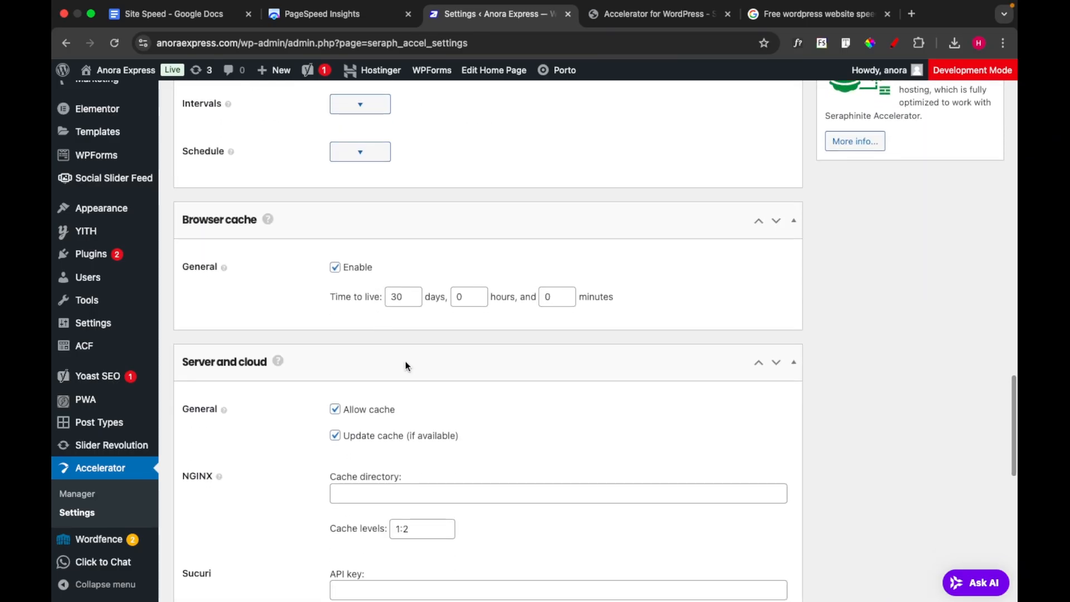
scroll(398, 386, "down", 3)
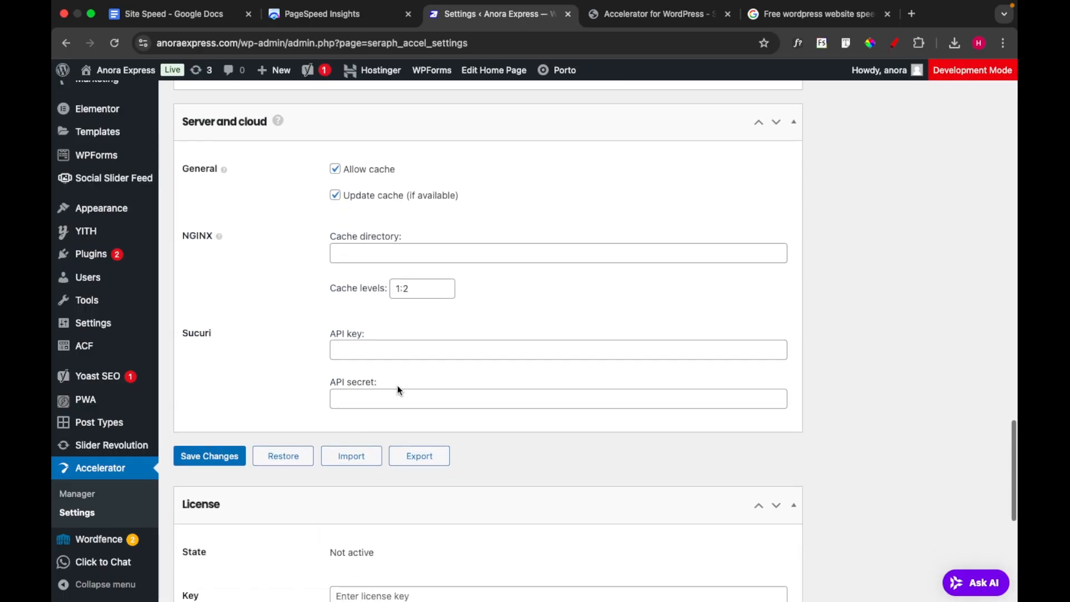
Expand the Posts options in the Revalidation section and examine them
scroll(398, 387, "up", 2)
scroll(398, 386, "up", 11)
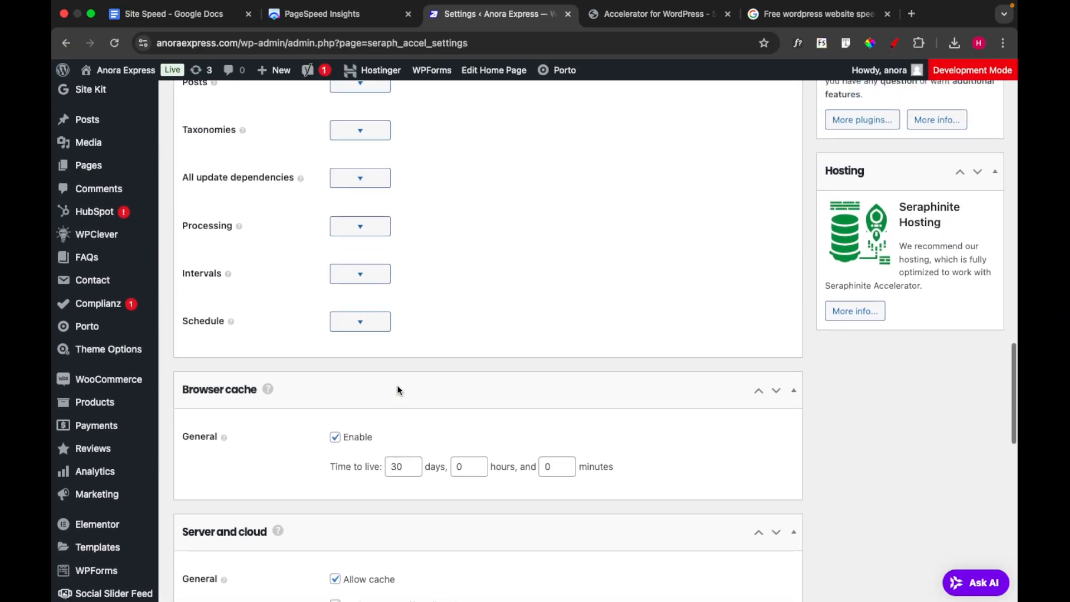
scroll(397, 386, "up", 2)
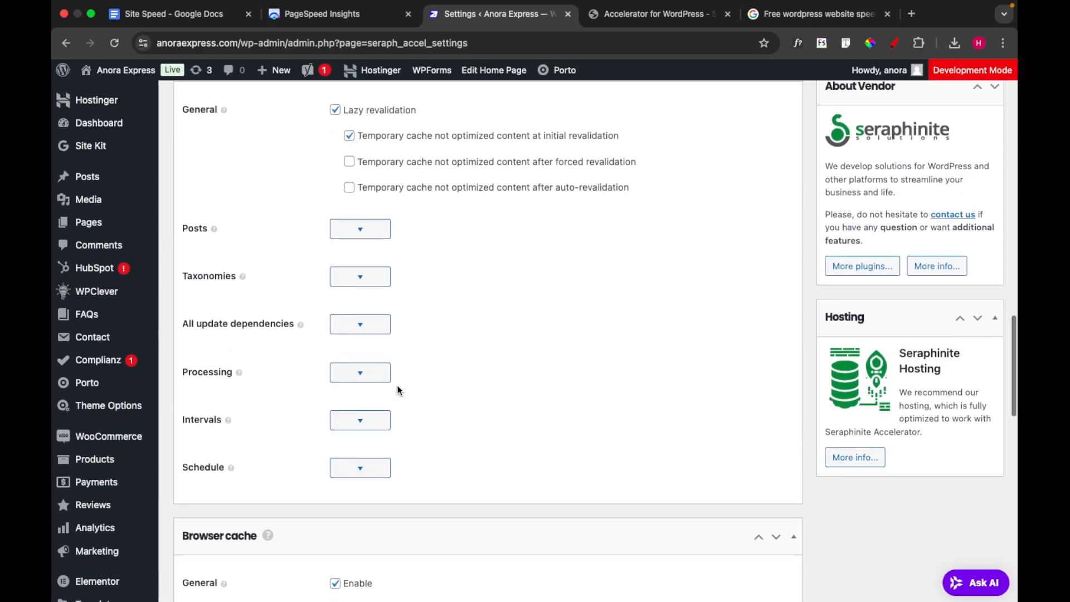
scroll(398, 389, "up", 1)
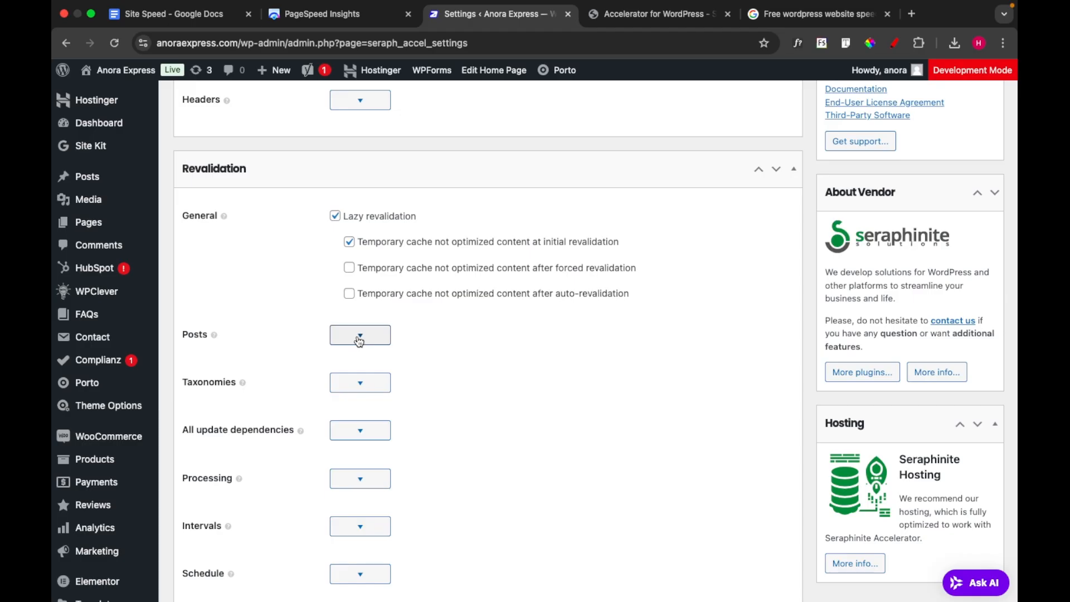
left_click(359, 337)
scroll(365, 340, "down", 9)
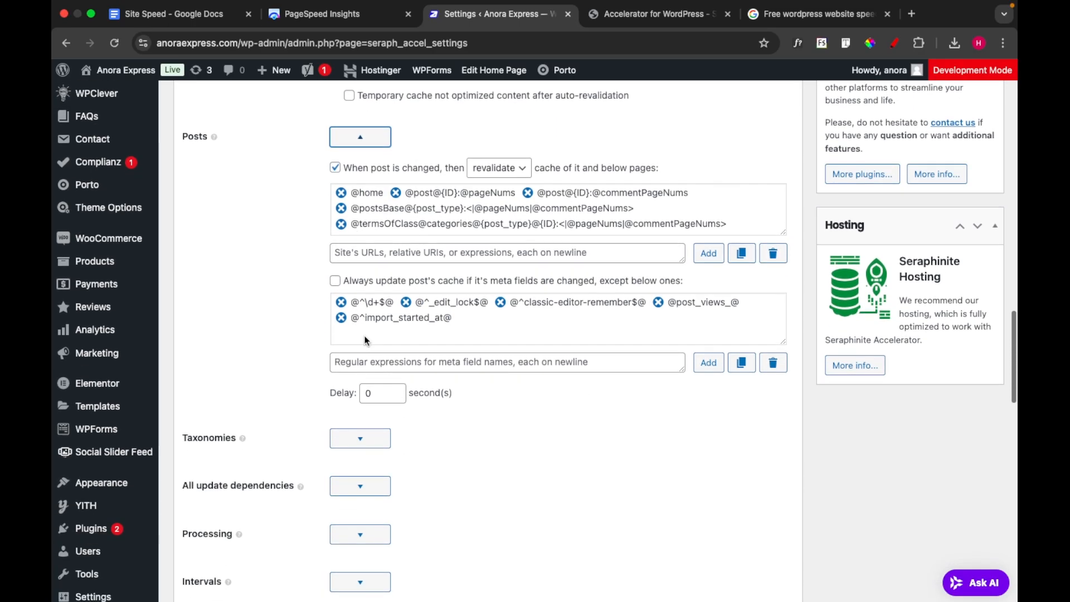
Expand the Taxonomies and All update dependencies options in the Revalidation section and examine them
left_click(366, 255)
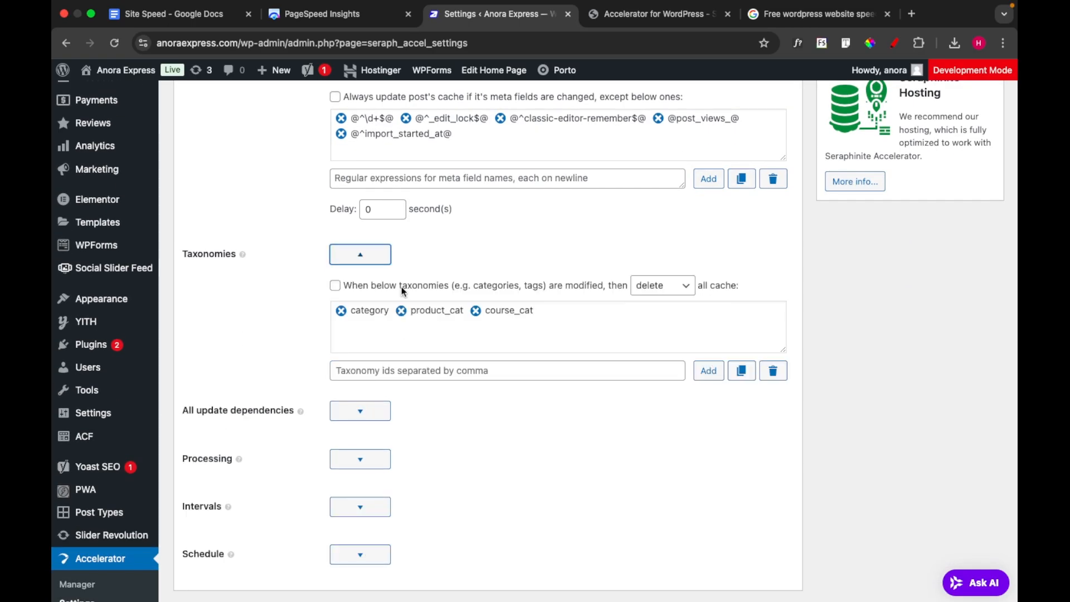
scroll(430, 314, "down", 1)
scroll(429, 314, "down", 2)
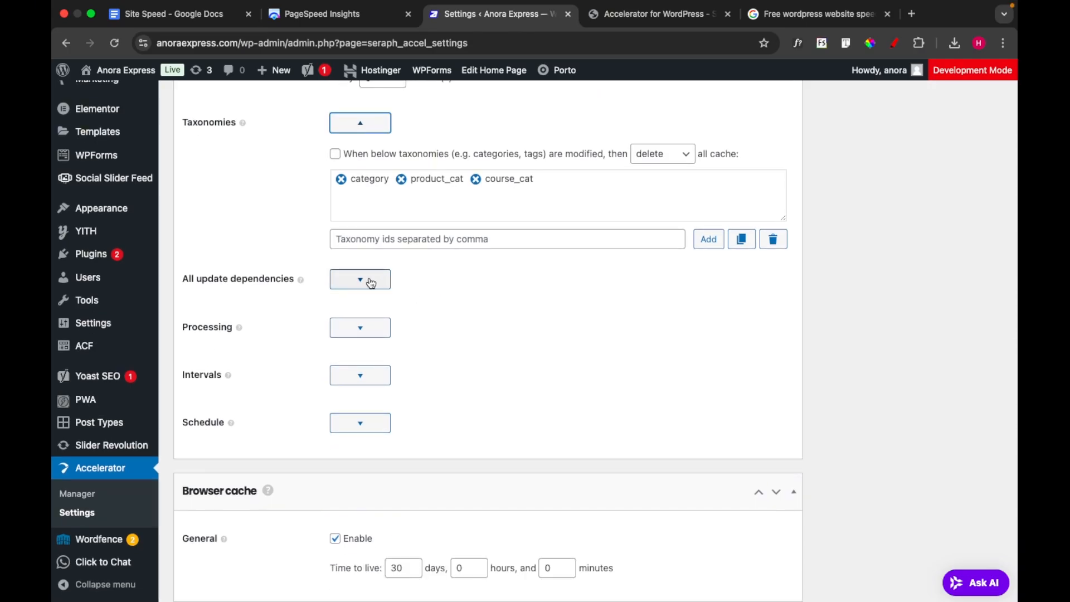
left_click(371, 283)
scroll(474, 361, "down", 3)
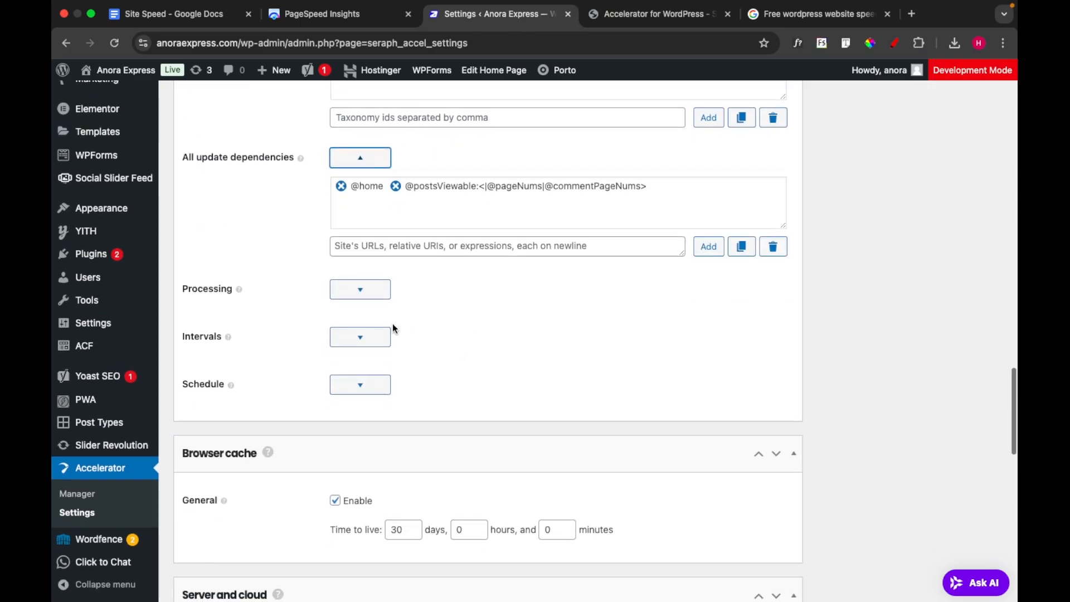
Expand the Processing and Intervals options of the Revalidation section and examine their limits and time-to-live settings
left_click(365, 302)
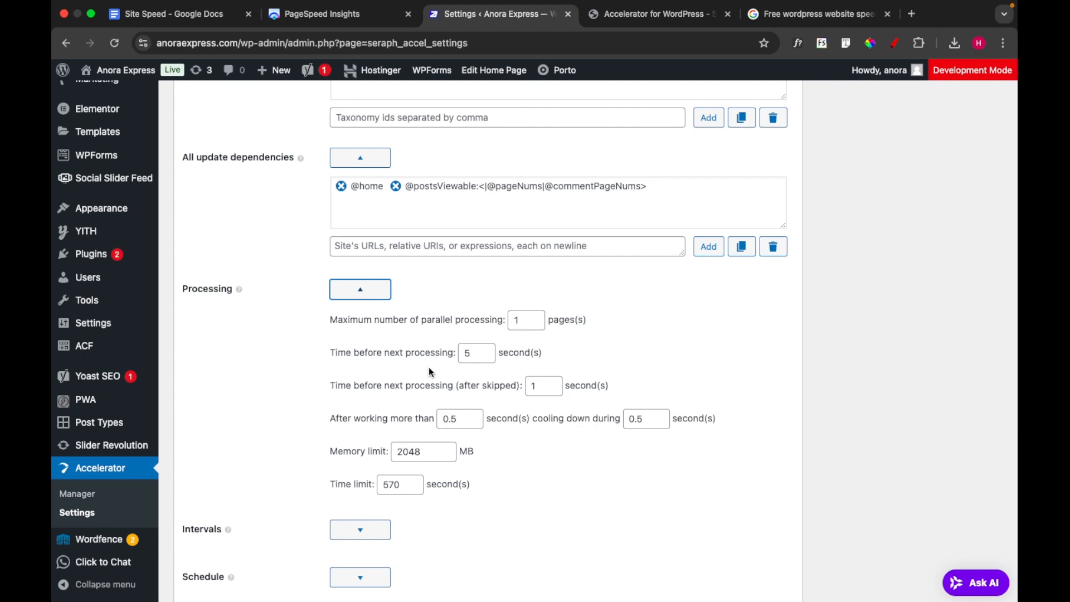
scroll(429, 367, "down", 2)
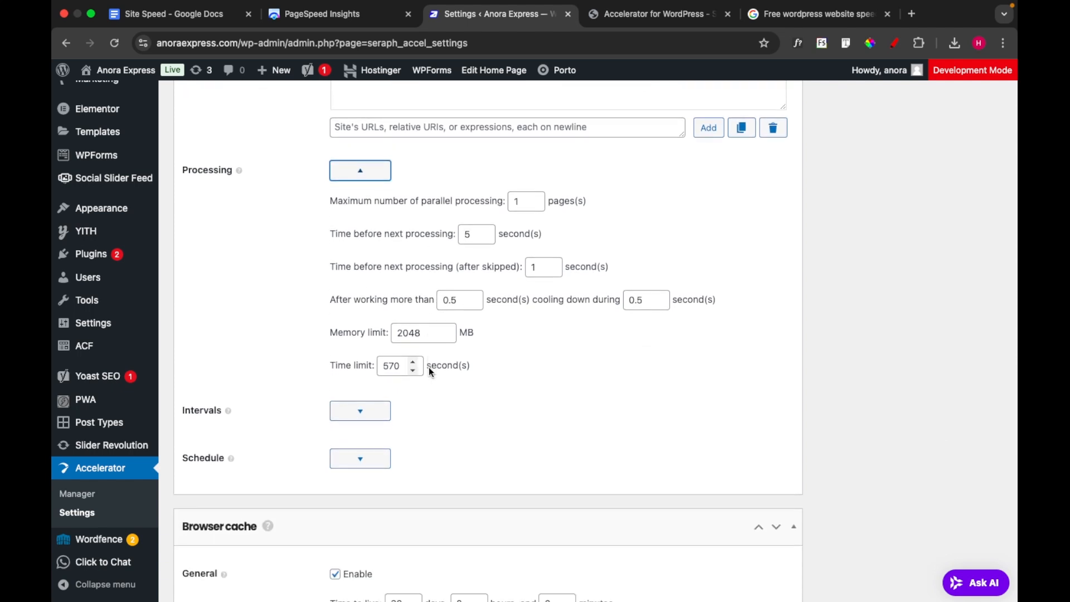
scroll(535, 397, "down", 1)
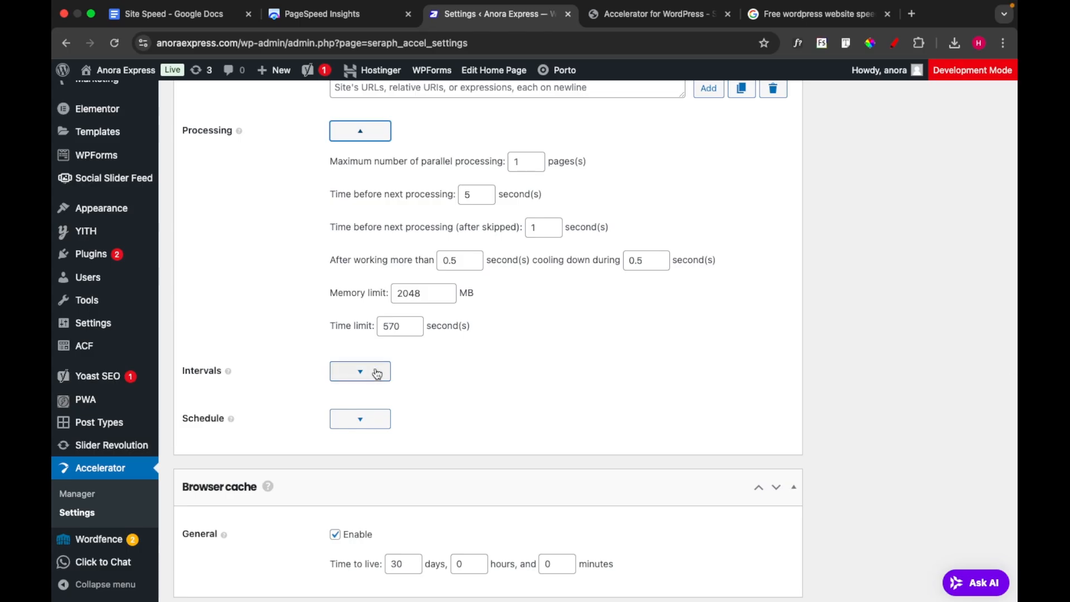
left_click(369, 377)
scroll(545, 409, "down", 4)
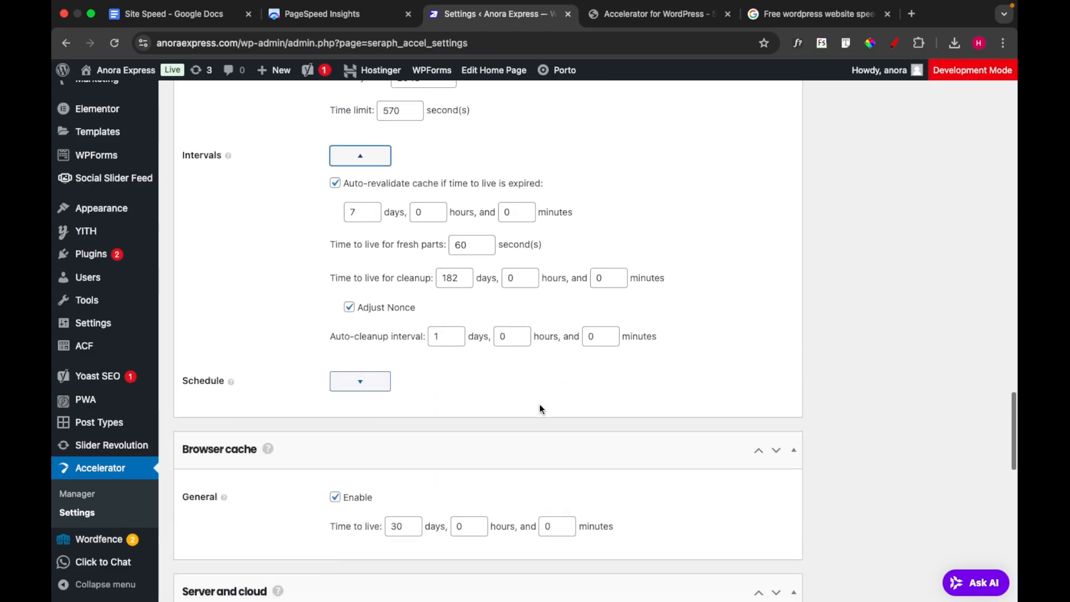
Expand the revalidation Schedule options and review them along with the Browser cache, Server and cloud, and License sections
left_click(376, 375)
scroll(510, 392, "down", 4)
scroll(511, 391, "down", 2)
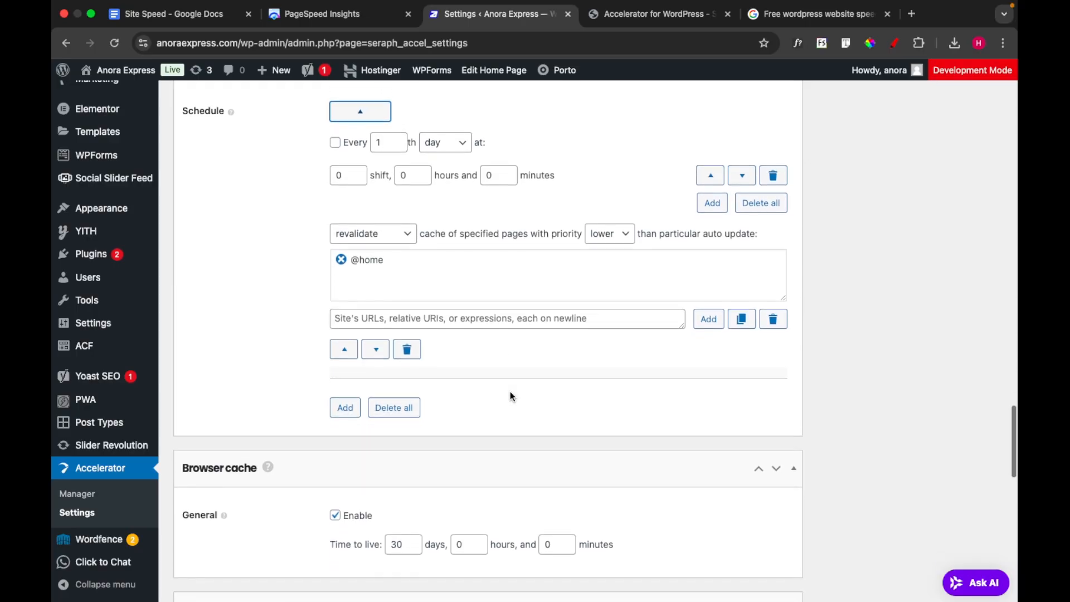
scroll(510, 391, "down", 6)
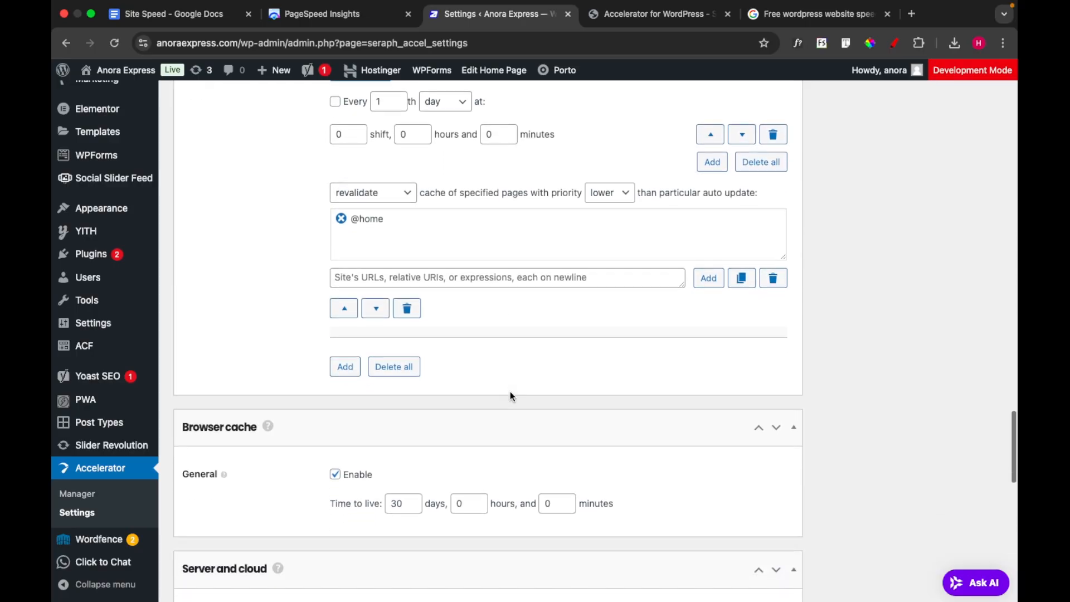
scroll(511, 374, "down", 7)
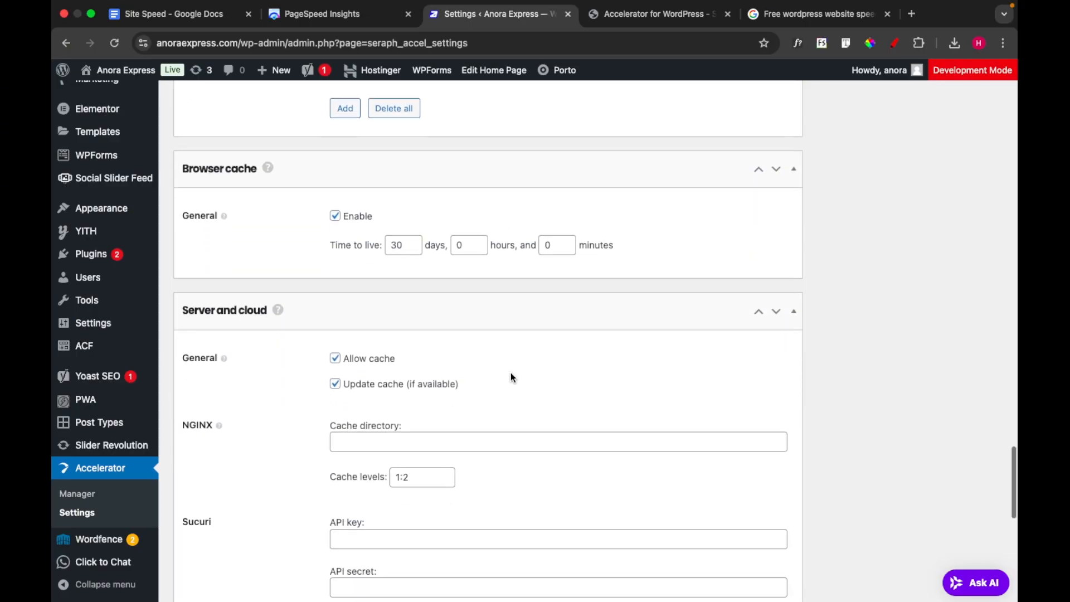
scroll(511, 378, "down", 4)
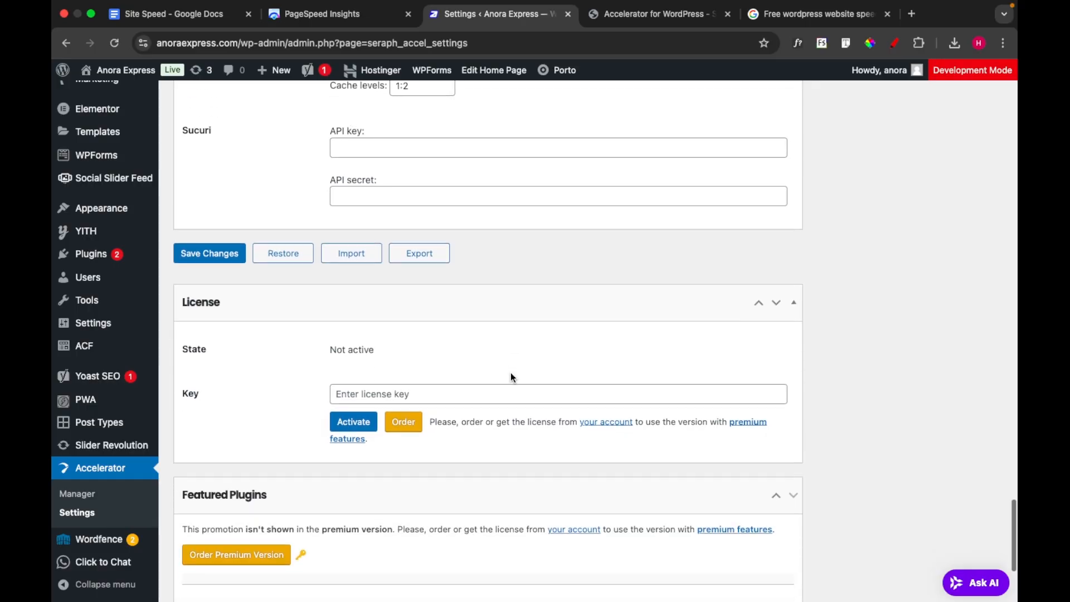
Switch the settings view to "Scripts and styles" and examine the general script-loading options and collapsed Scripts groups
scroll(507, 453, "up", 2)
scroll(507, 454, "up", 15)
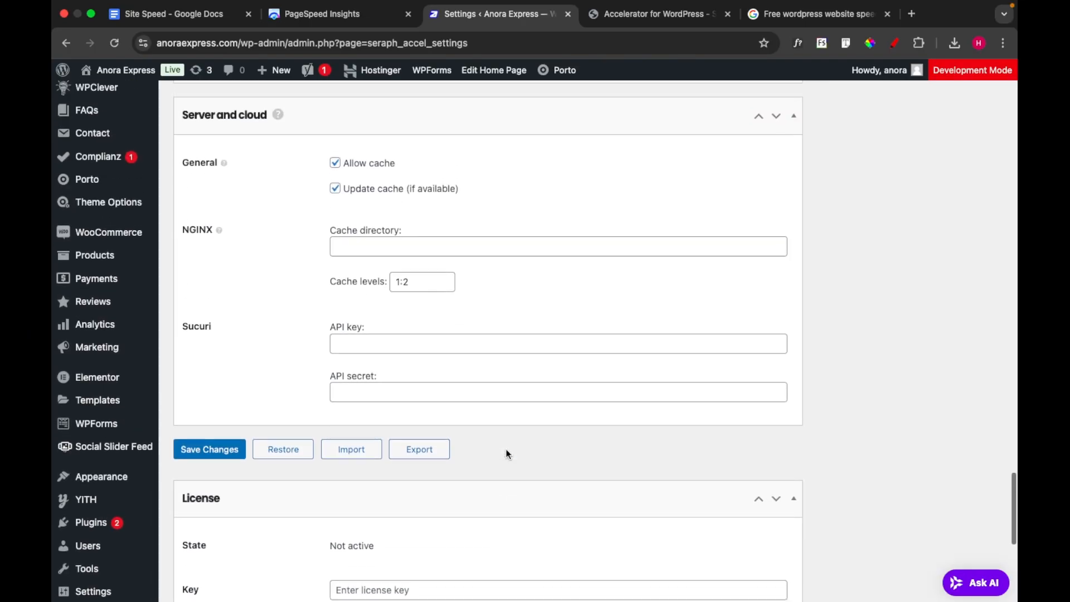
scroll(508, 454, "up", 15)
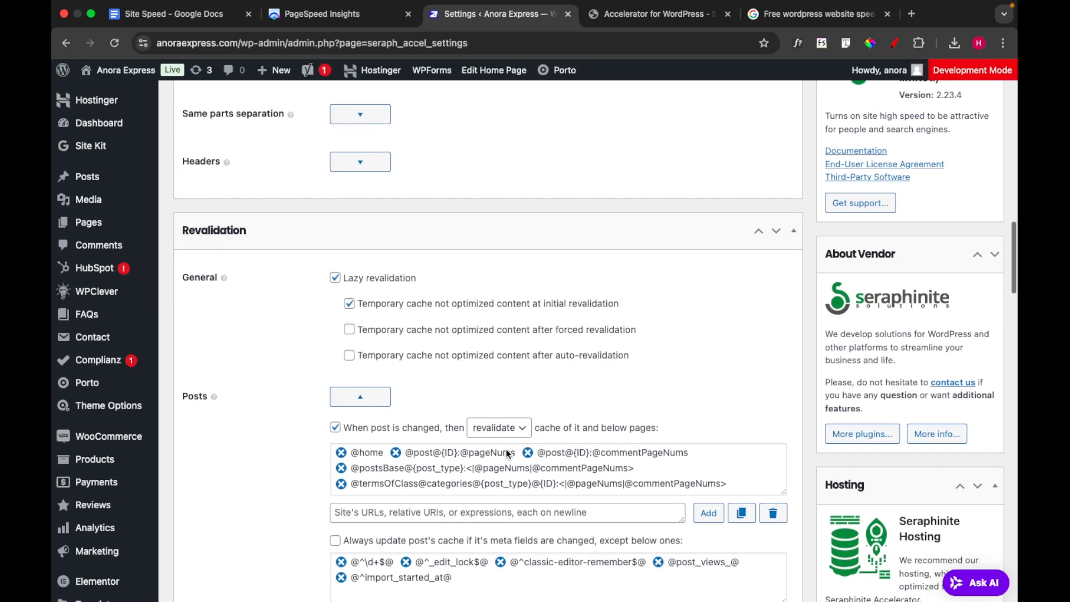
scroll(507, 454, "up", 3)
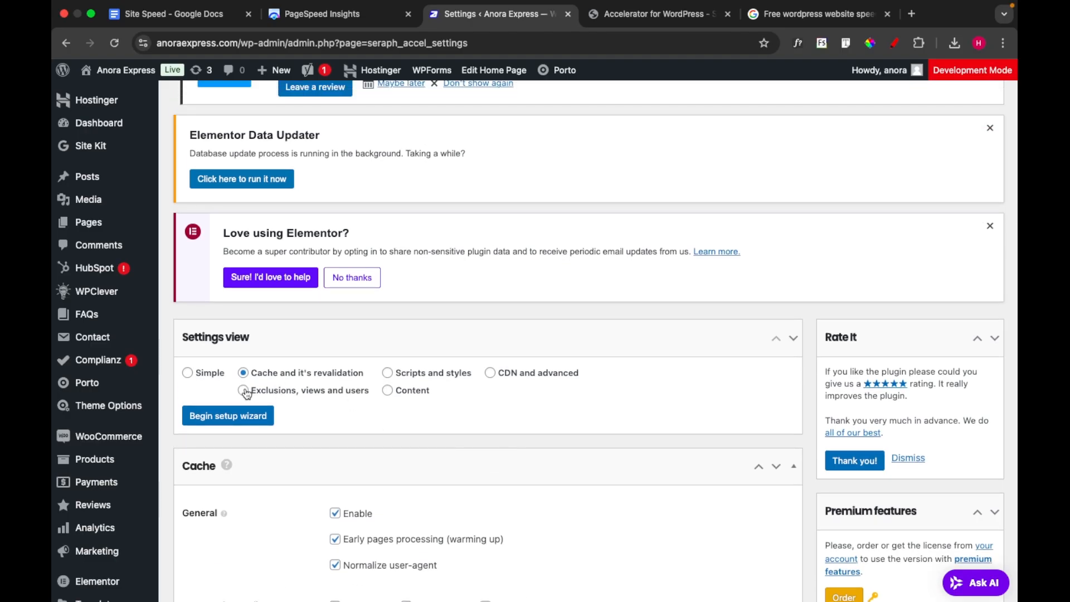
left_click(388, 373)
scroll(442, 453, "down", 5)
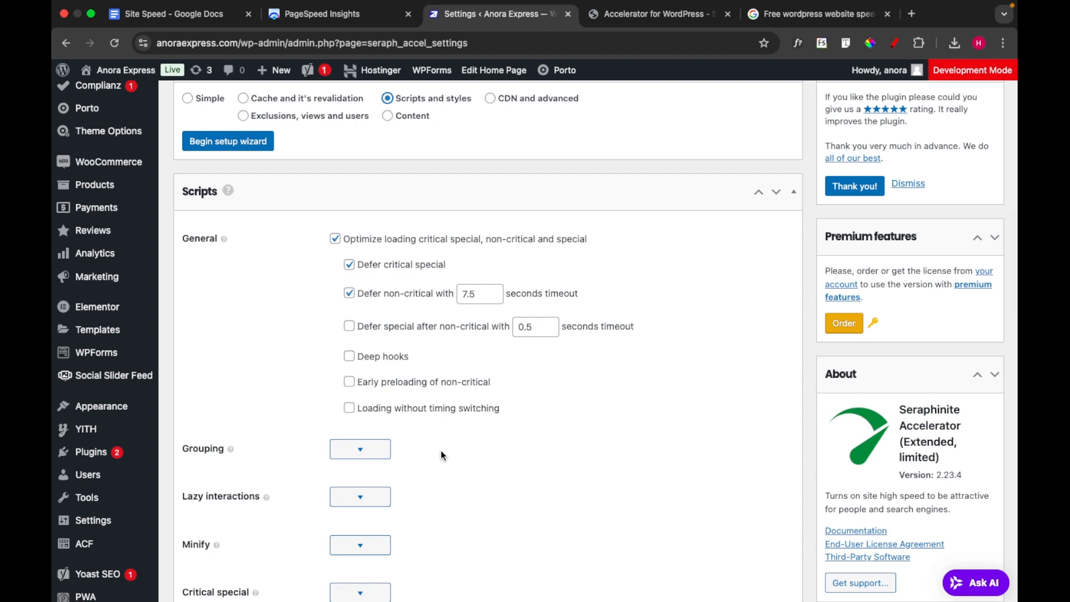
scroll(442, 455, "up", 2)
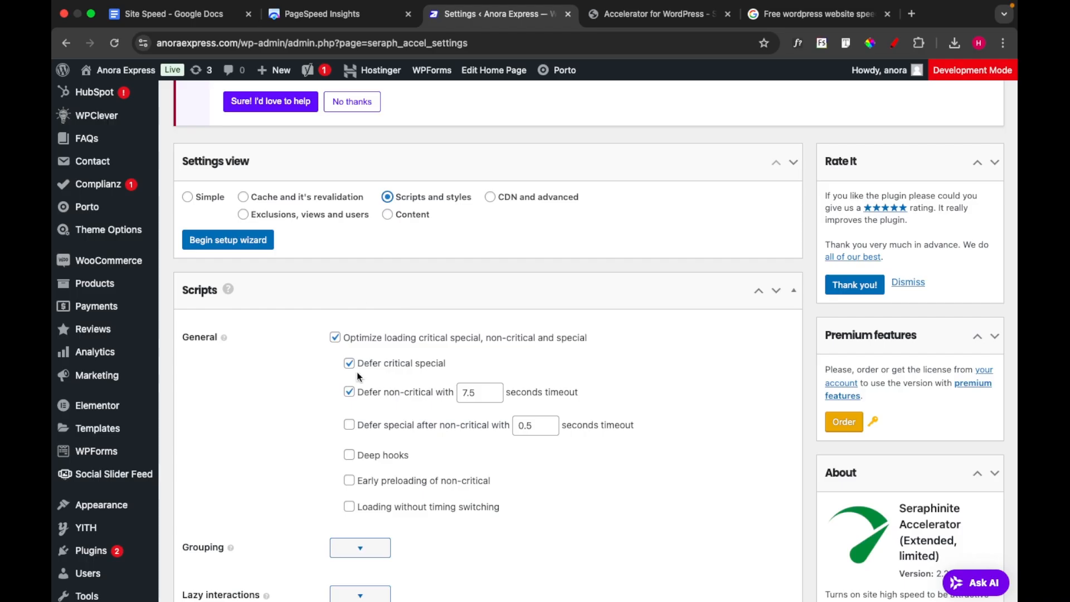
scroll(485, 484, "down", 4)
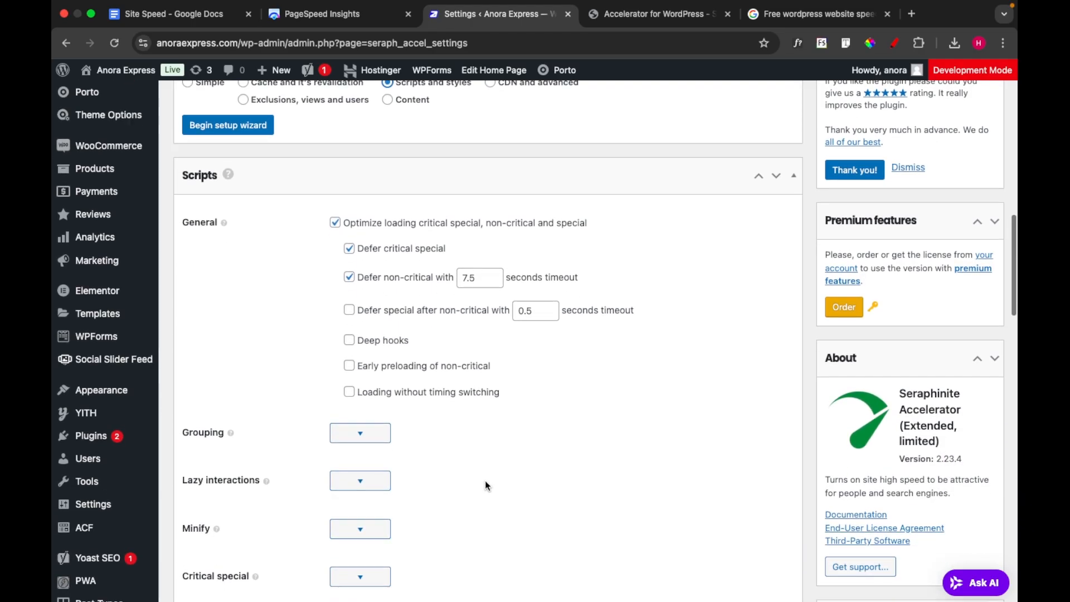
scroll(486, 485, "down", 1)
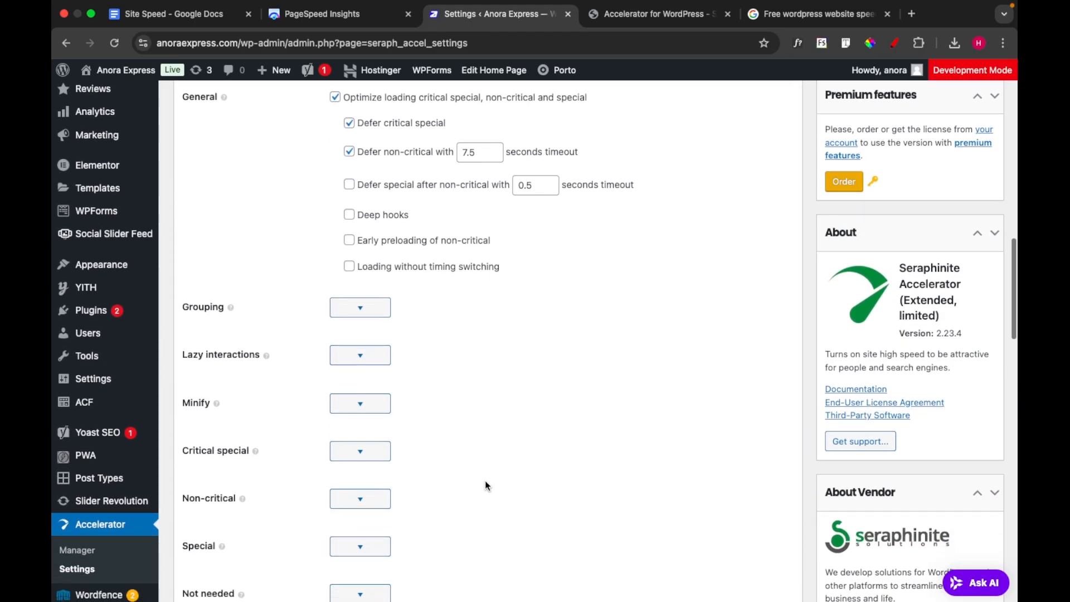
scroll(485, 484, "down", 2)
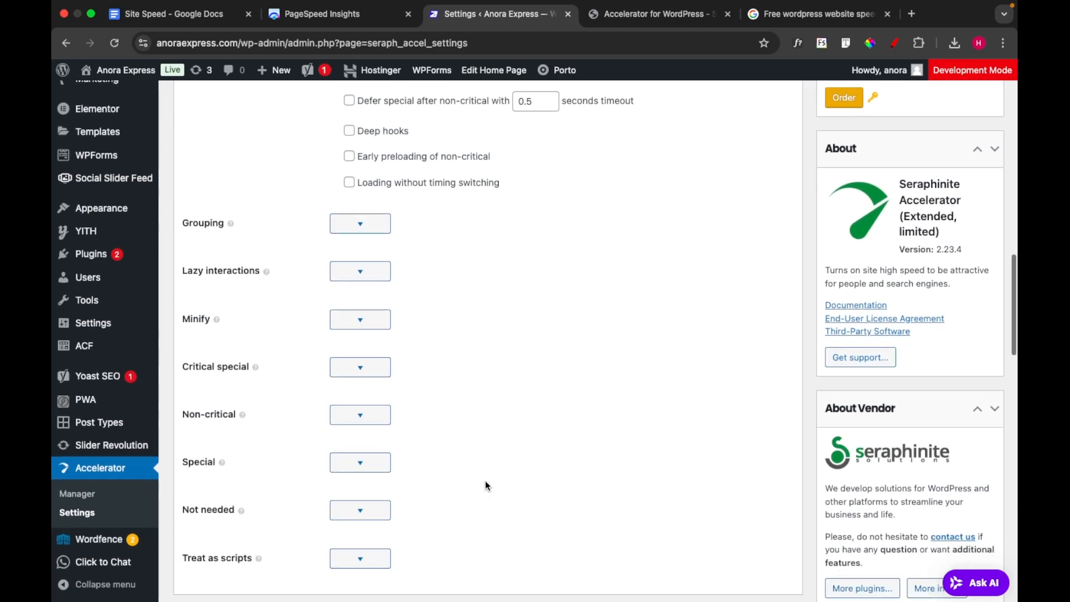
Expand the Lazy interactions and Grouping options in the Scripts section and review their delays and exclusions
left_click(370, 261)
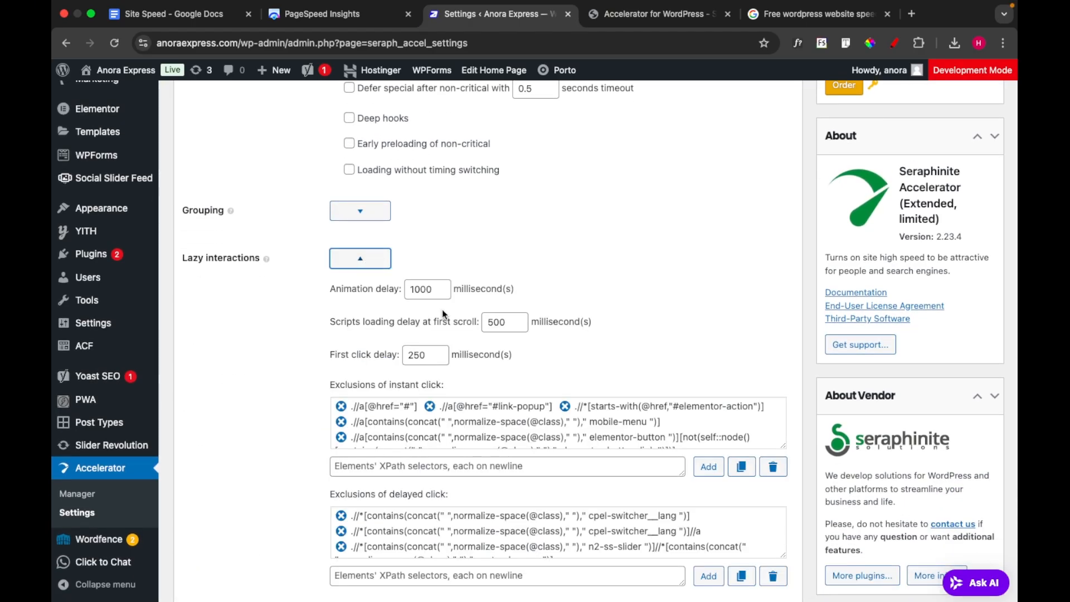
scroll(560, 369, "down", 5)
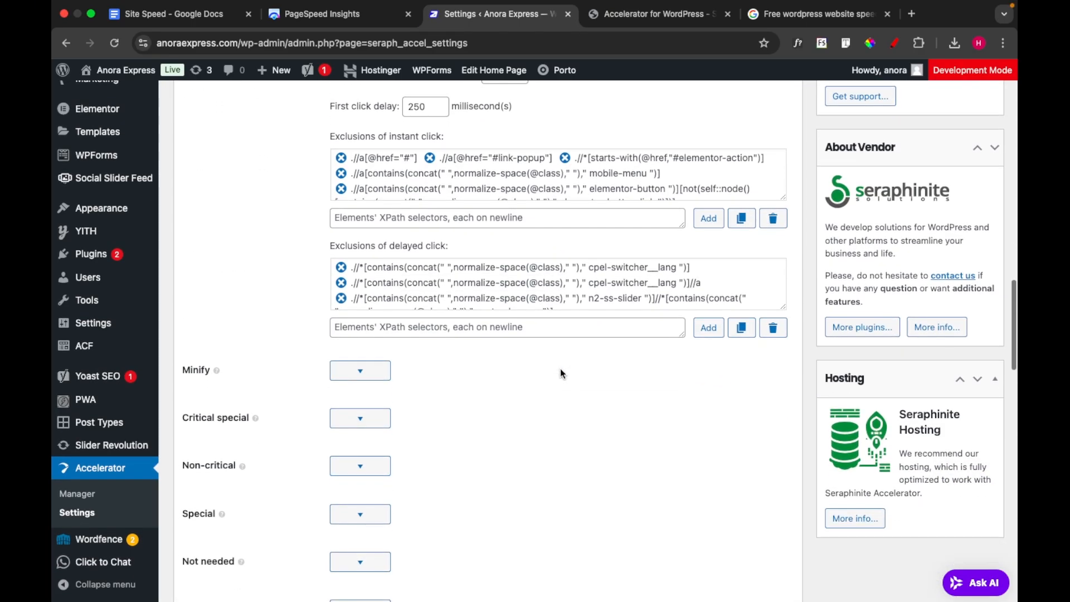
scroll(560, 369, "up", 7)
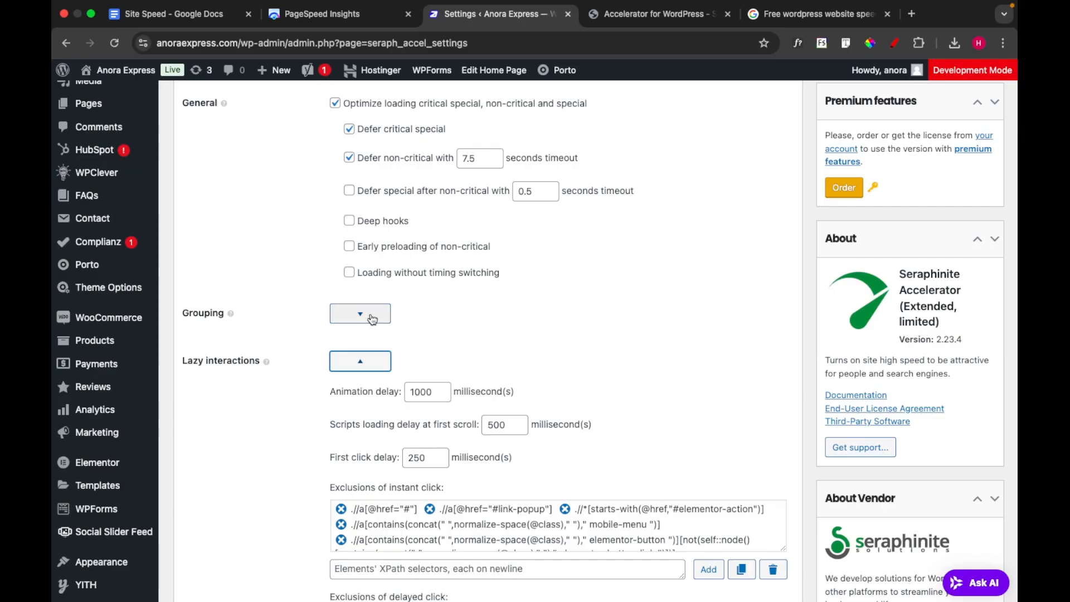
left_click(372, 319)
scroll(478, 299, "up", 1)
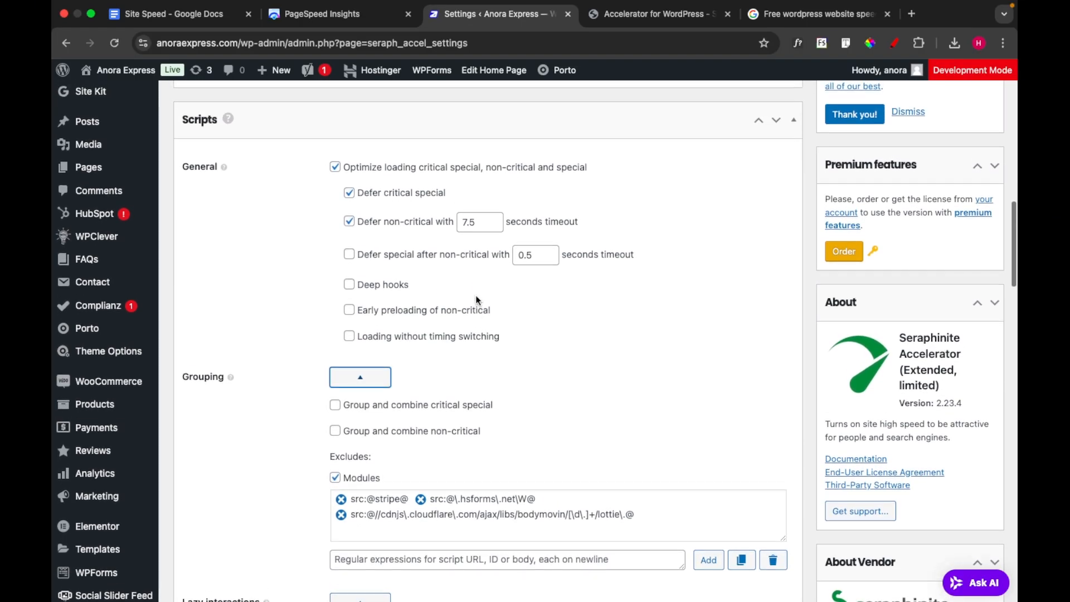
scroll(478, 299, "down", 6)
scroll(477, 300, "down", 9)
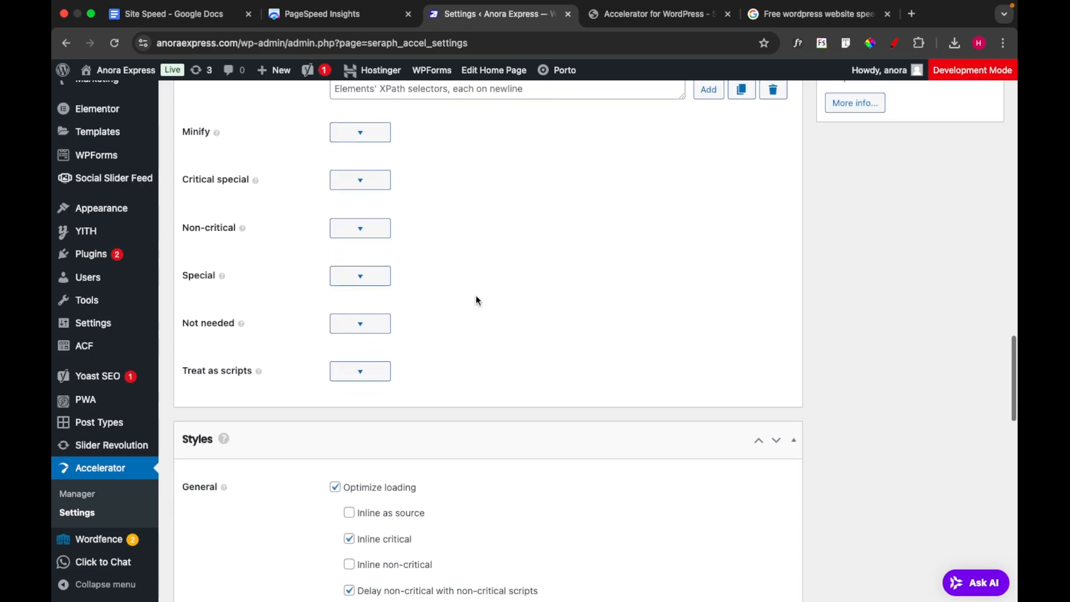
Expand the Minify options in the Scripts section and enable "Remove copyright information"
left_click(370, 135)
scroll(429, 400, "down", 1)
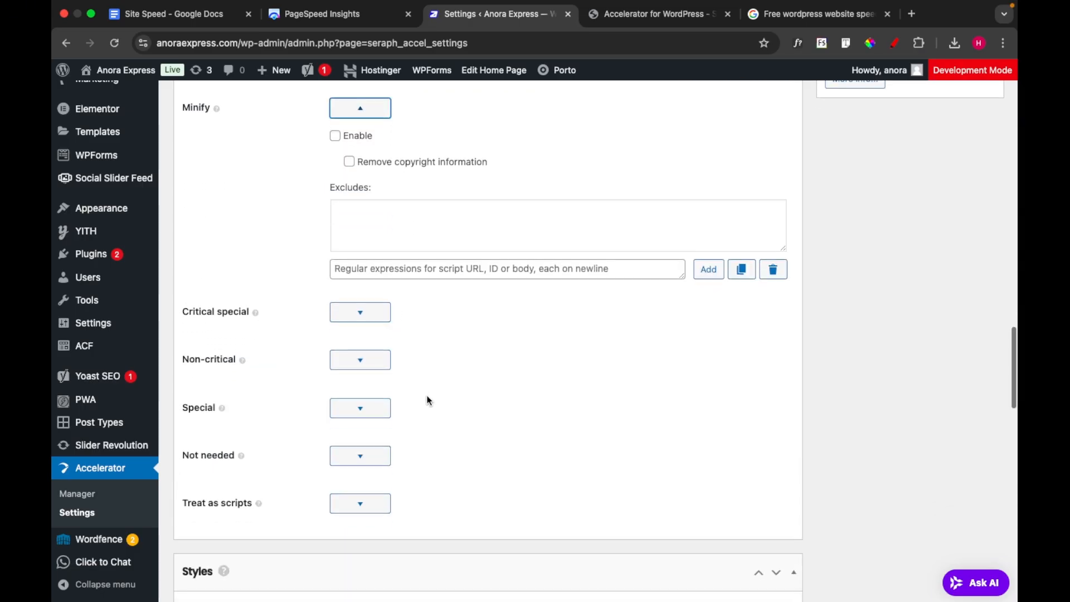
left_click(350, 159)
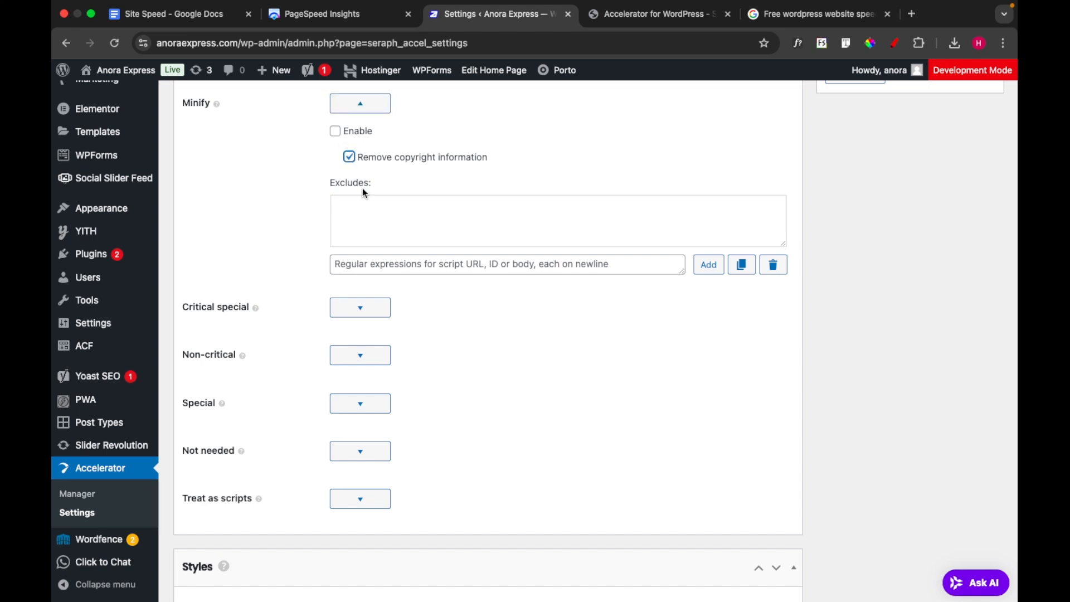
Expand the Critical special and Non-critical script options and examine their expression lists
scroll(366, 192, "down", 2)
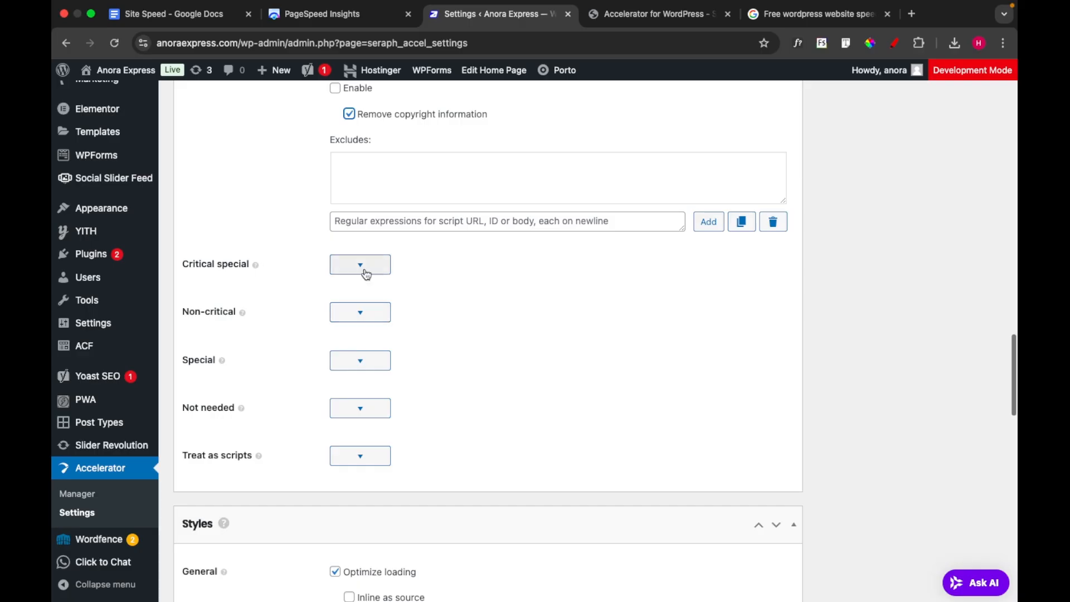
left_click(362, 269)
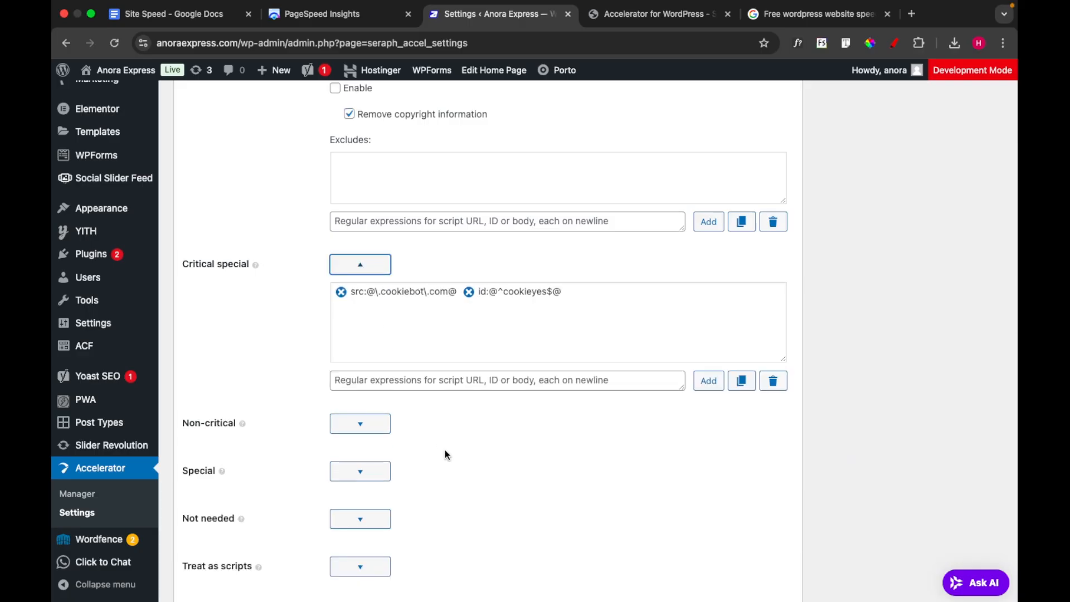
scroll(445, 450, "down", 5)
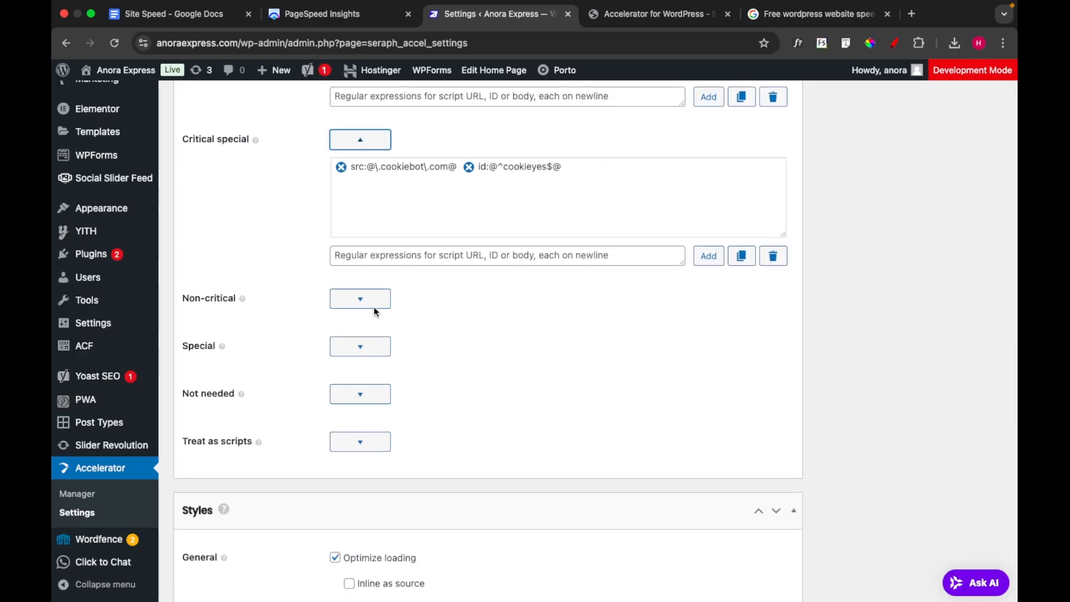
left_click(360, 299)
scroll(438, 373, "down", 4)
scroll(437, 373, "down", 3)
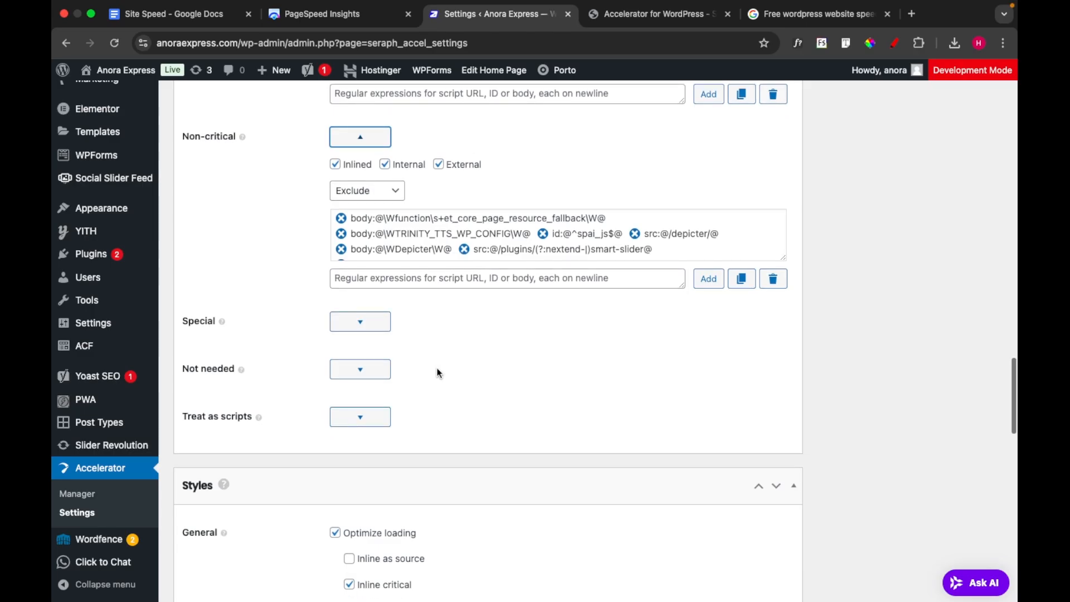
Expand the Special, Not needed and Treat as scripts options in the Scripts section and examine their entries
left_click(374, 330)
scroll(392, 362, "down", 1)
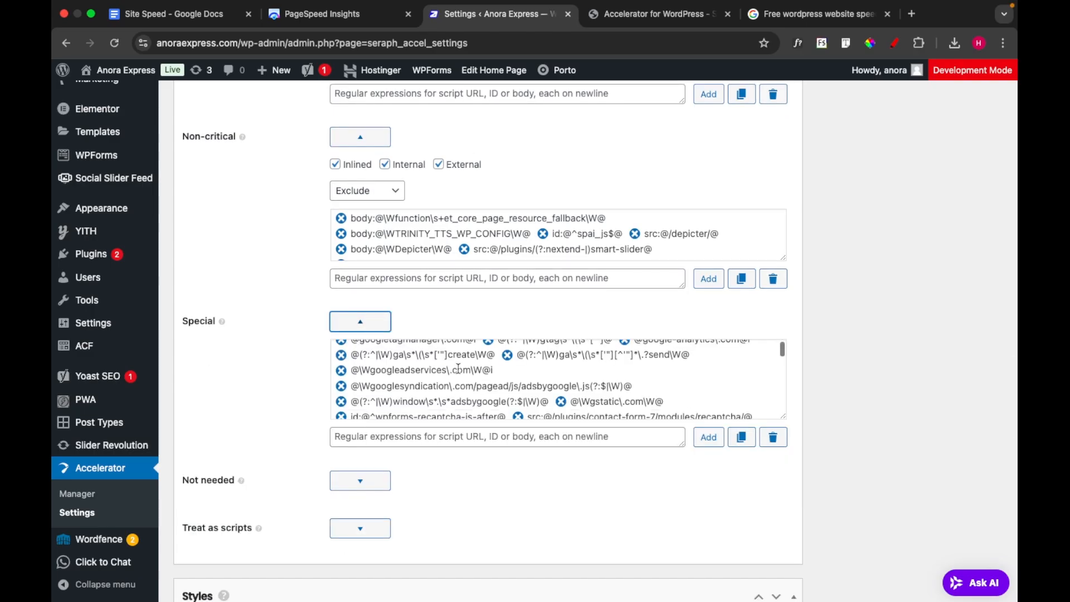
scroll(295, 333, "down", 7)
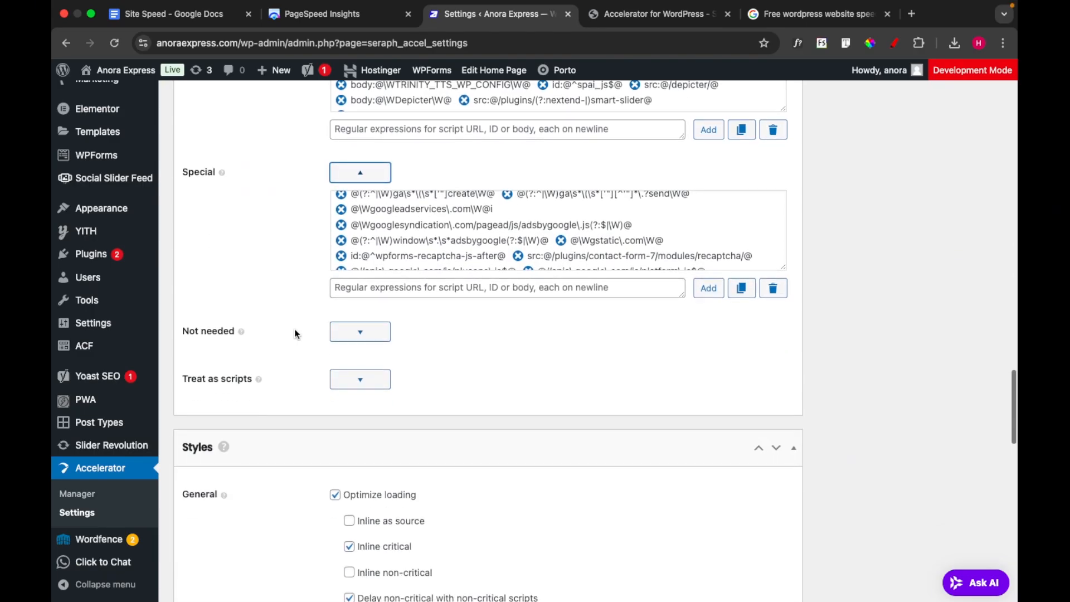
left_click(366, 329)
scroll(435, 369, "down", 2)
left_click(363, 425)
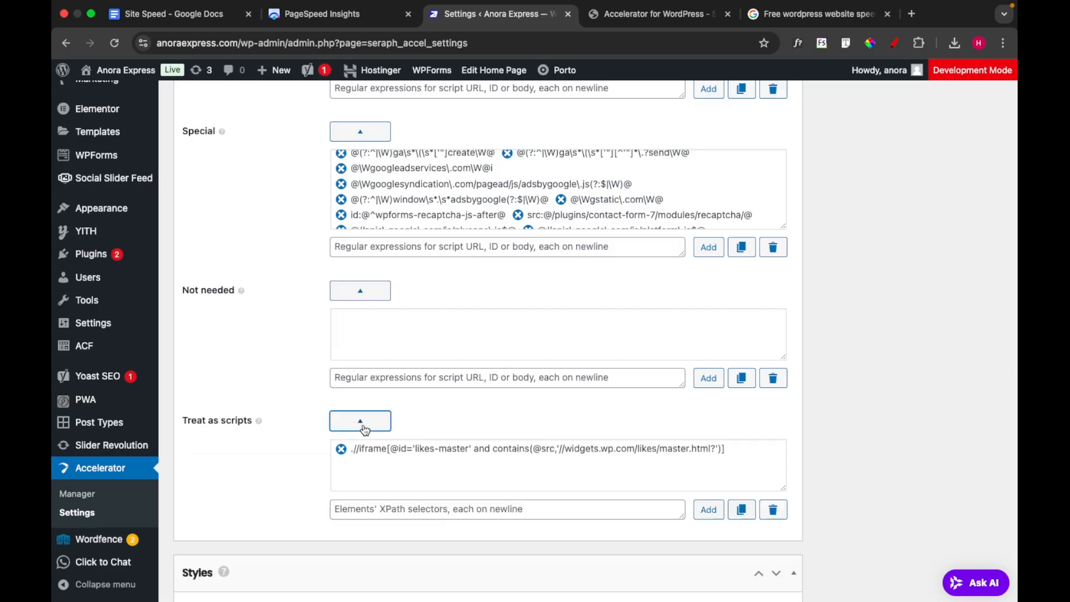
Review the General and Fonts options of the Styles section, through to the License section
scroll(460, 429, "down", 11)
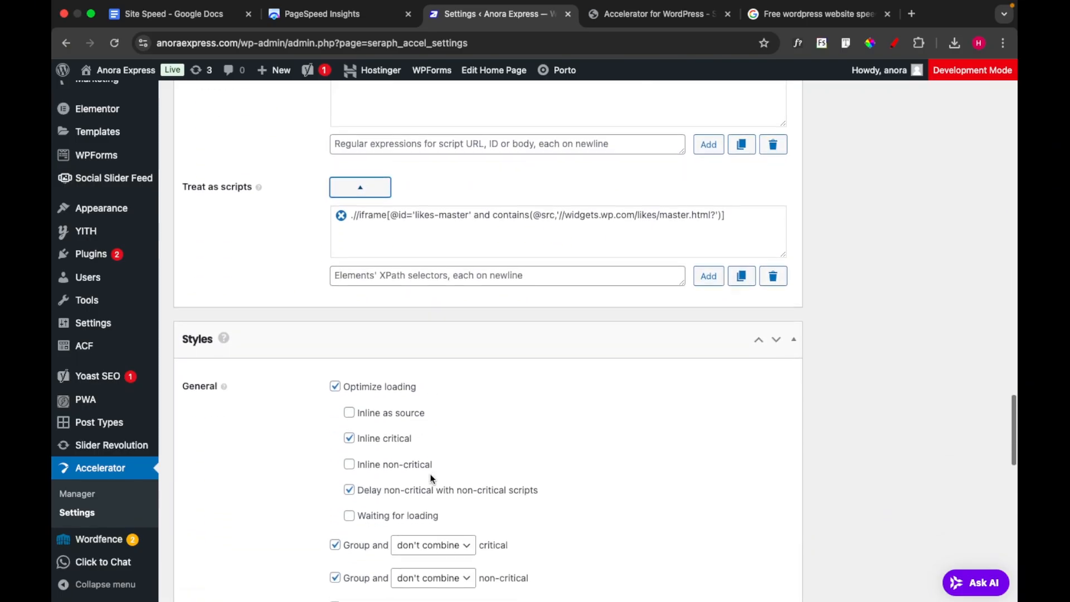
scroll(297, 486, "down", 3)
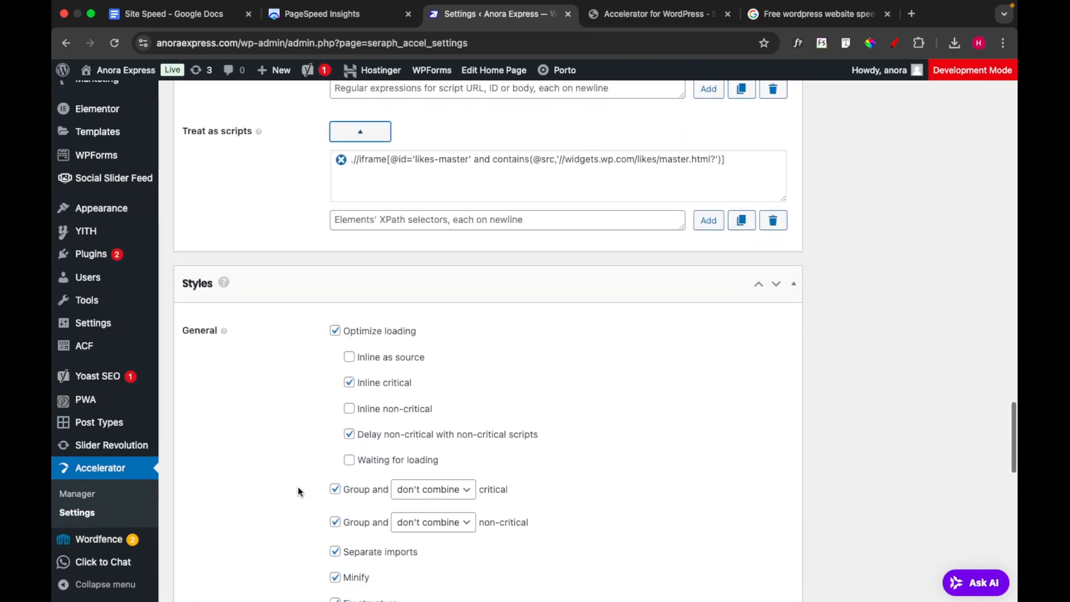
scroll(298, 491, "down", 7)
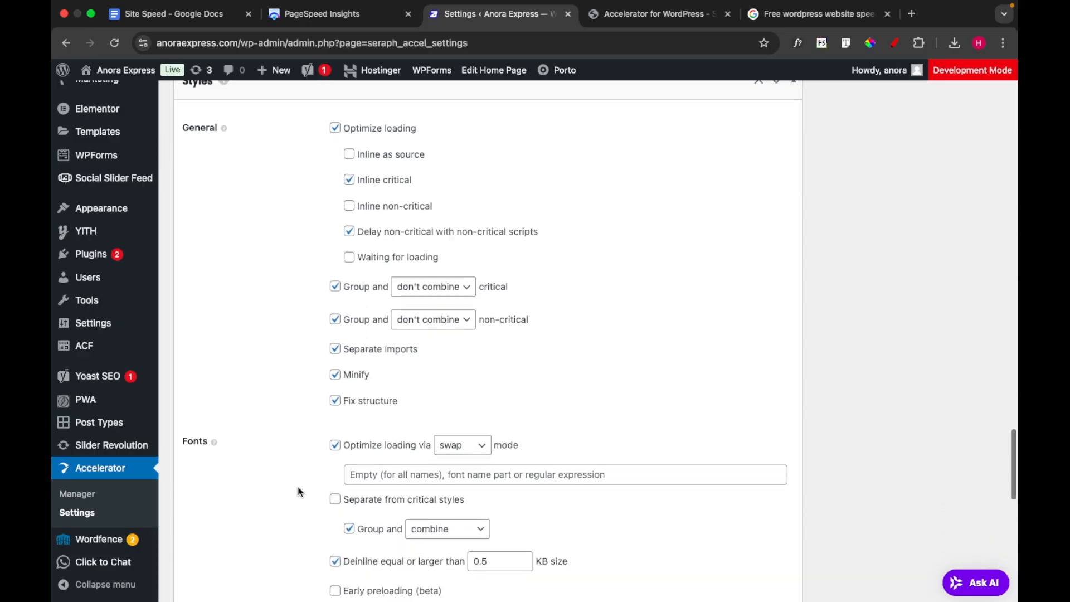
scroll(298, 487, "up", 5)
scroll(298, 486, "down", 8)
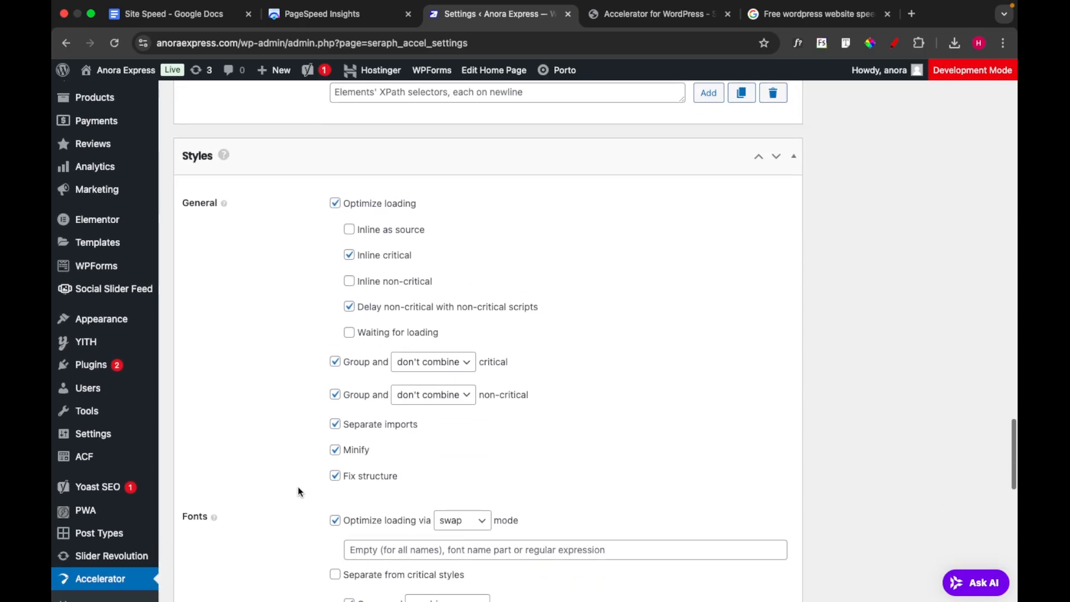
scroll(298, 487, "down", 12)
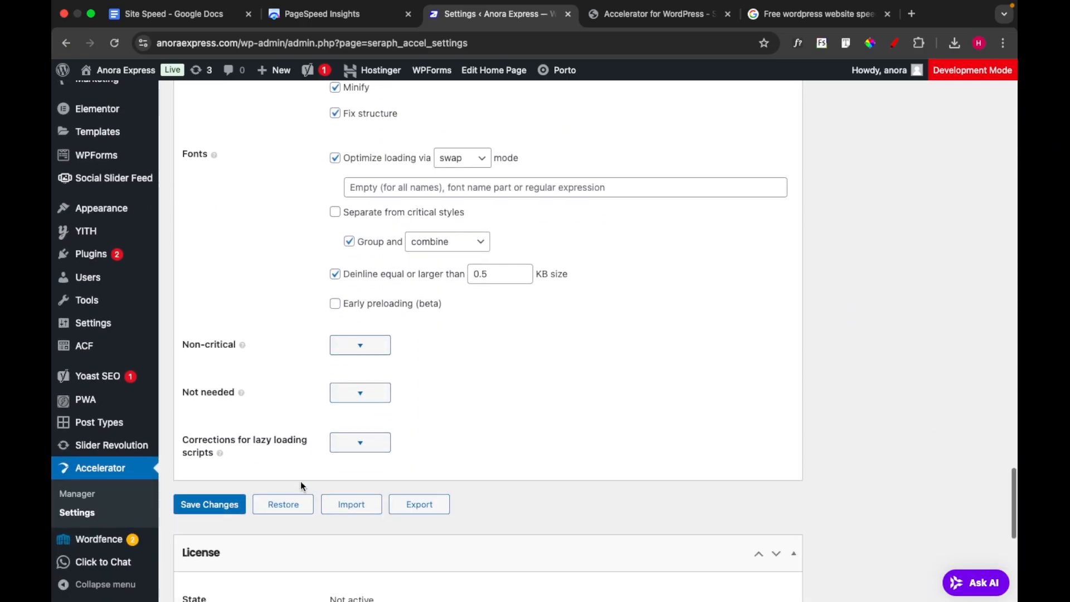
scroll(320, 458, "down", 9)
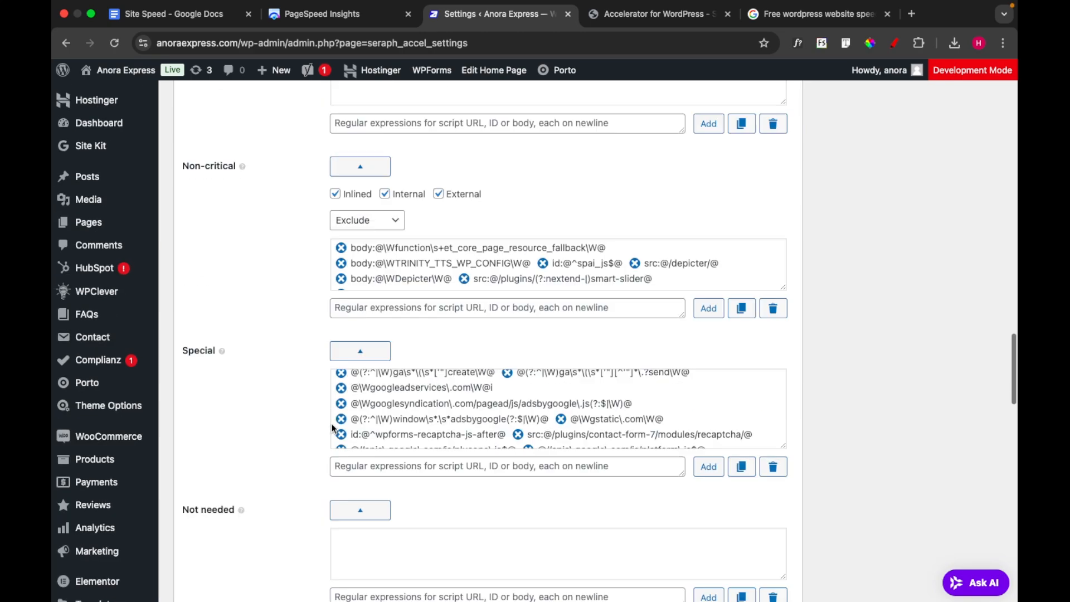
Switch the settings view to Content and review the General and Fix markup options of the HTML section
scroll(332, 429, "up", 20)
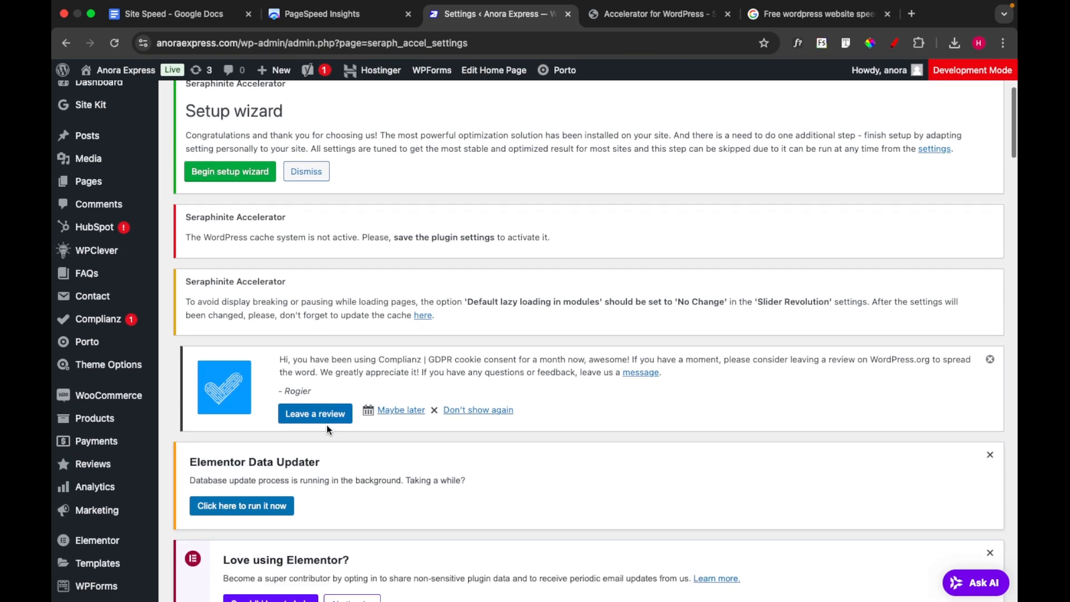
scroll(328, 429, "down", 3)
scroll(327, 424, "down", 4)
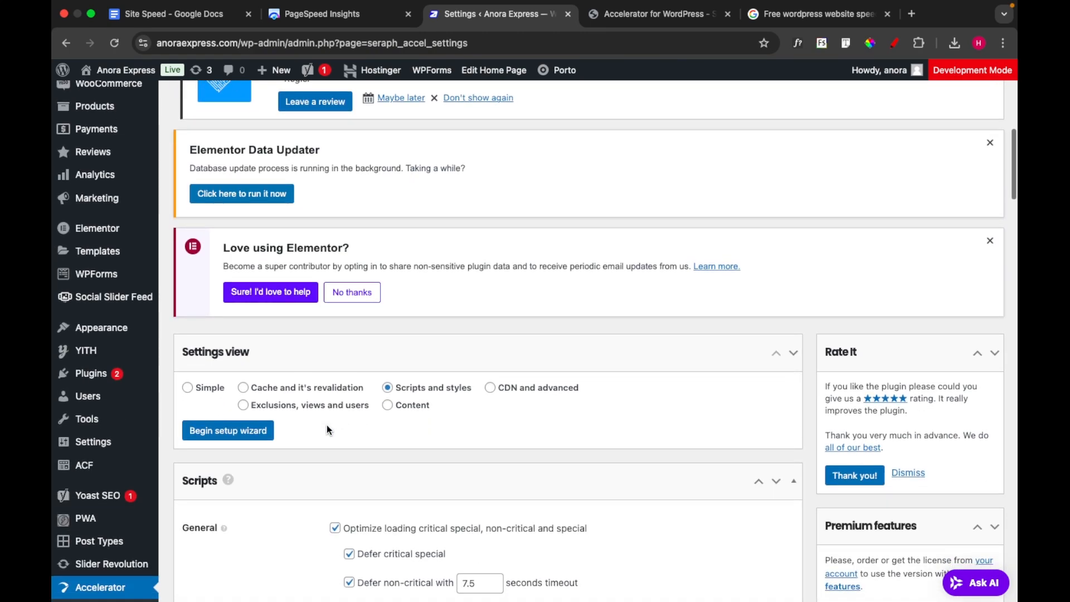
left_click(389, 406)
scroll(438, 478, "down", 10)
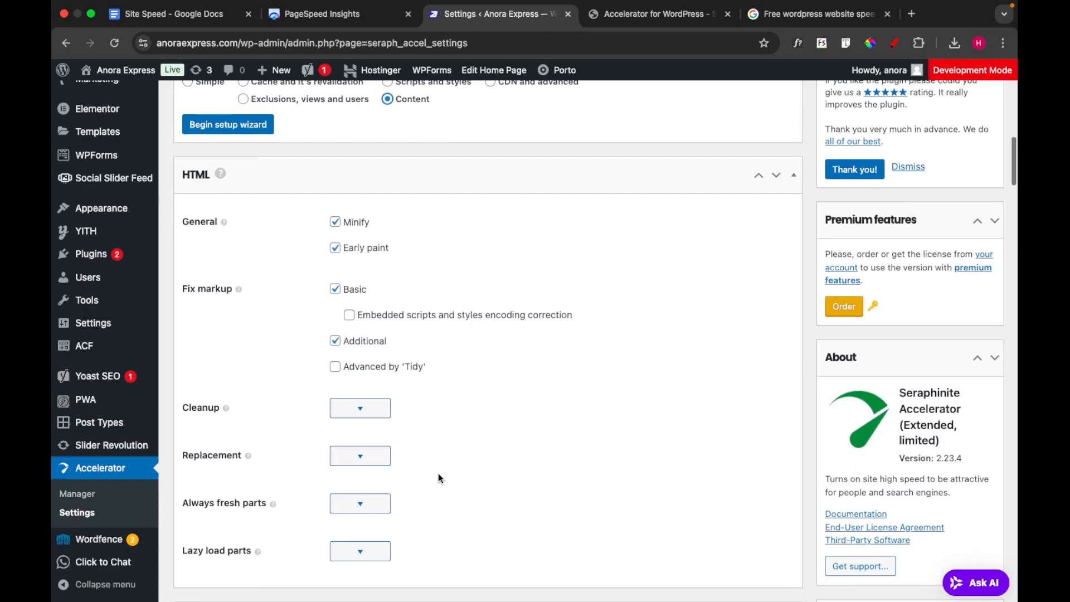
scroll(438, 478, "down", 1)
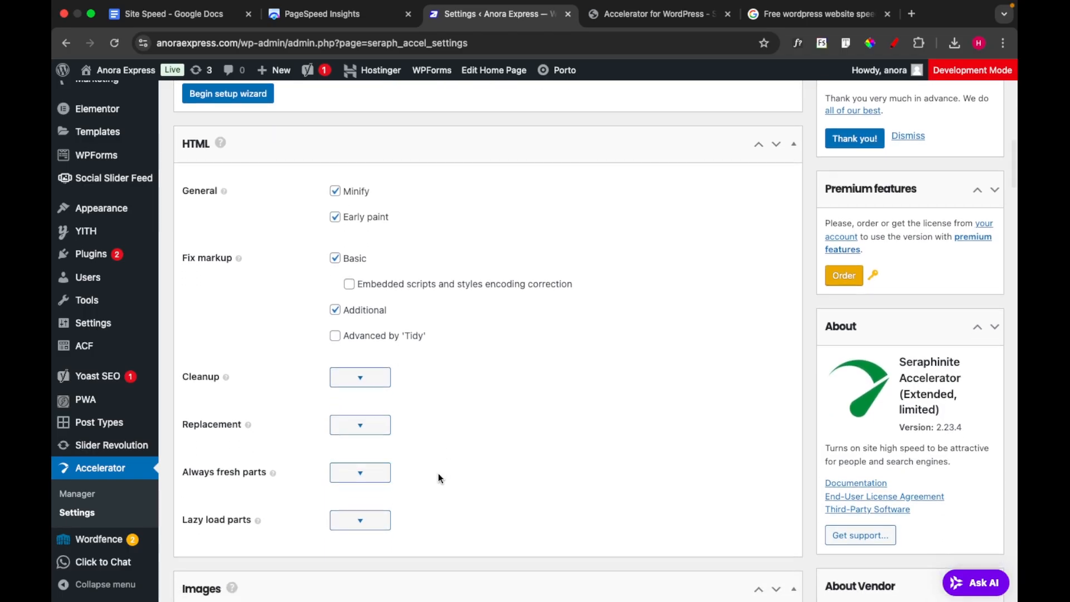
Expand and collapse the Cleanup, Replacement and Lazy load parts options in the HTML section to examine their entries
left_click(366, 383)
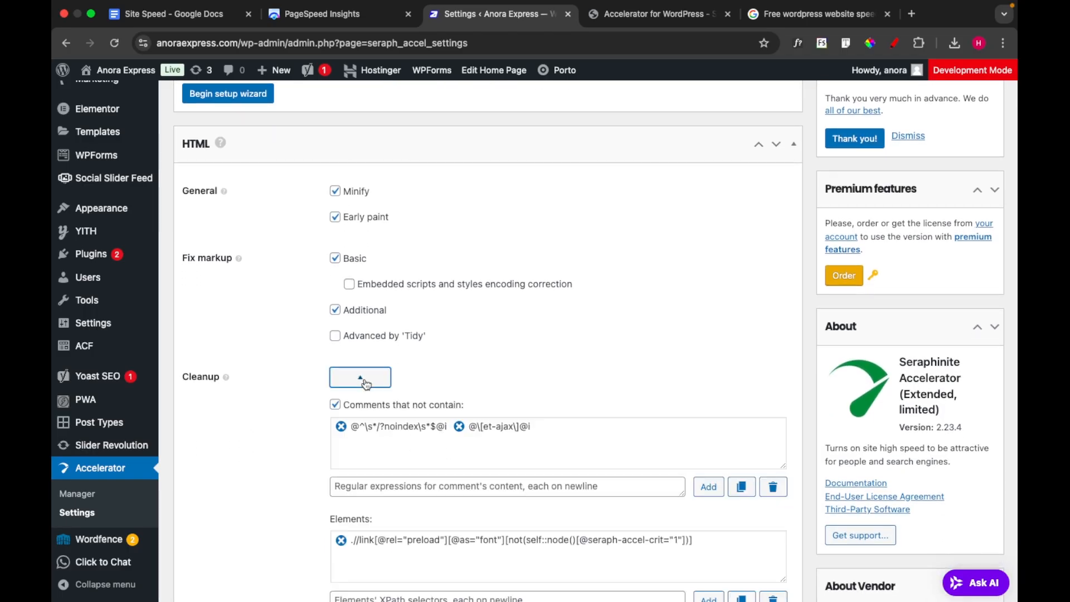
left_click(365, 383)
left_click(369, 425)
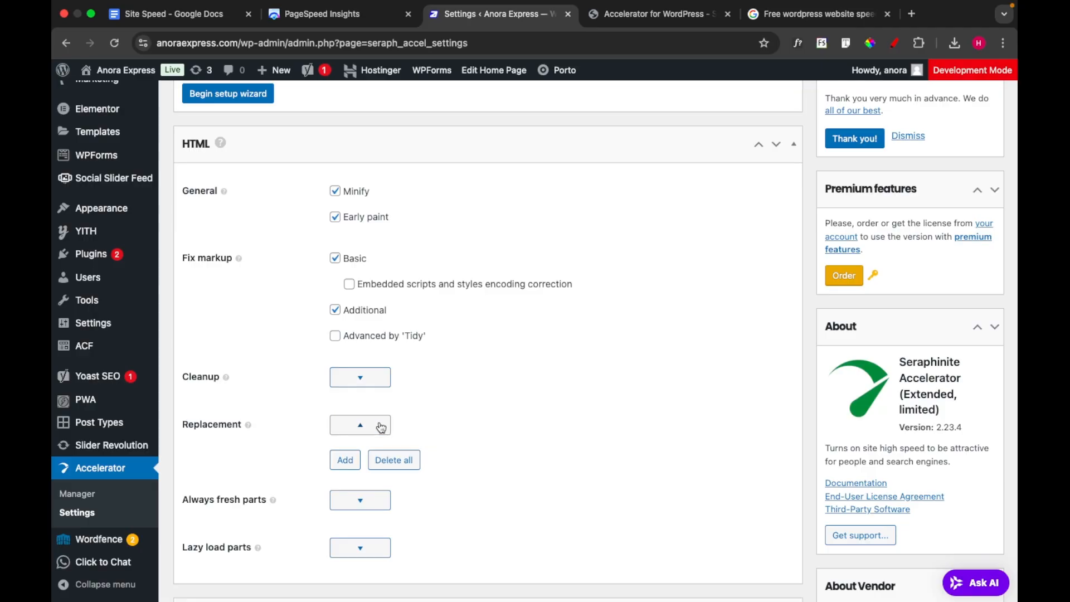
left_click(381, 427)
scroll(382, 390, "down", 5)
left_click(373, 363)
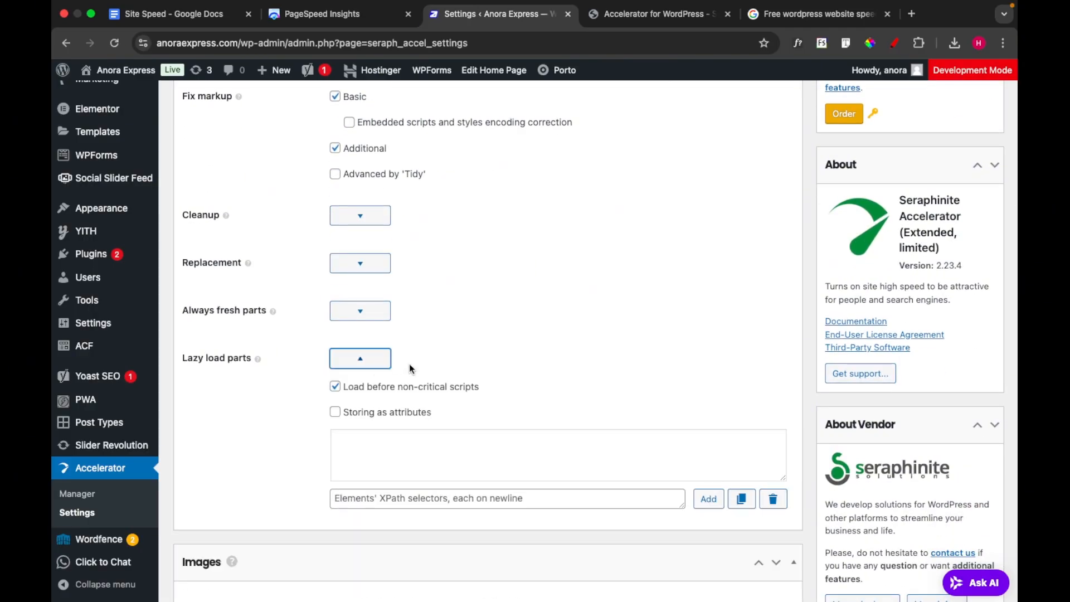
left_click(370, 359)
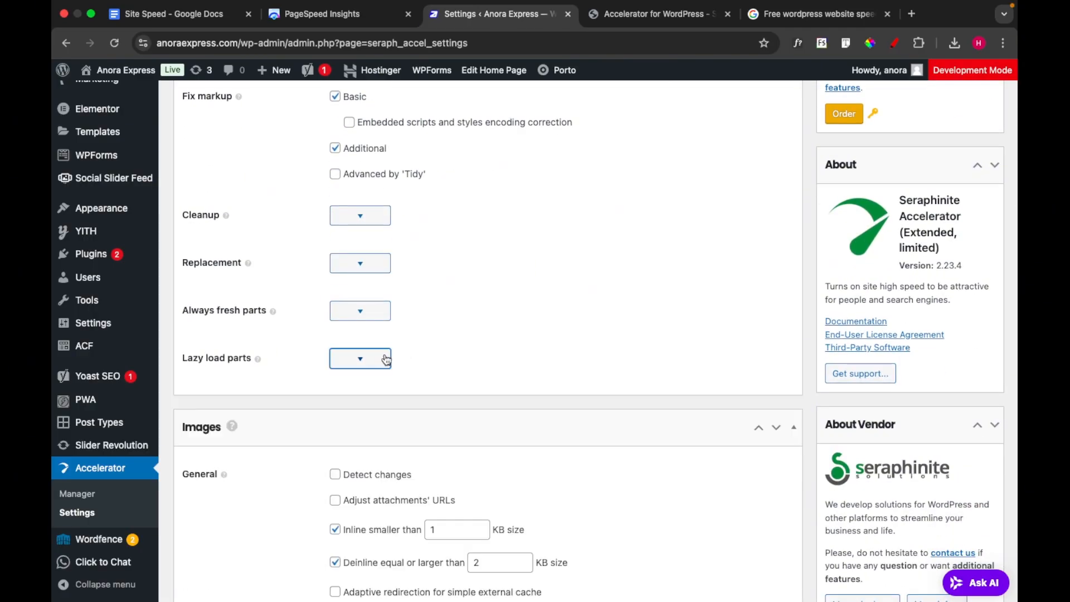
Review the General and Compression options of the Images section, including the inlining sizes, excludes and WebP and Avif quality
scroll(500, 350, "down", 1)
scroll(500, 350, "down", 5)
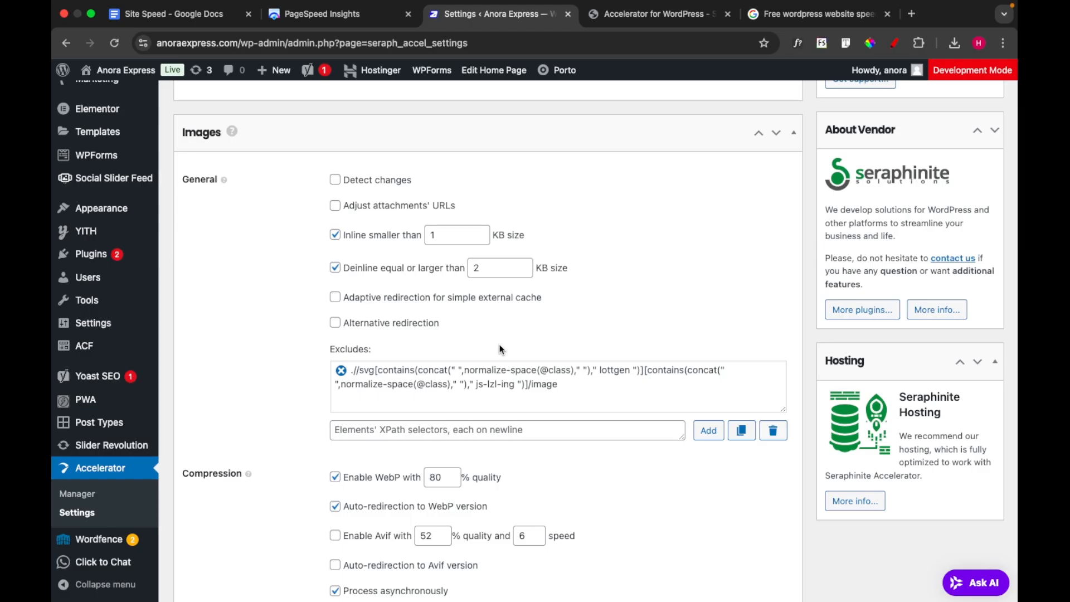
scroll(500, 350, "down", 3)
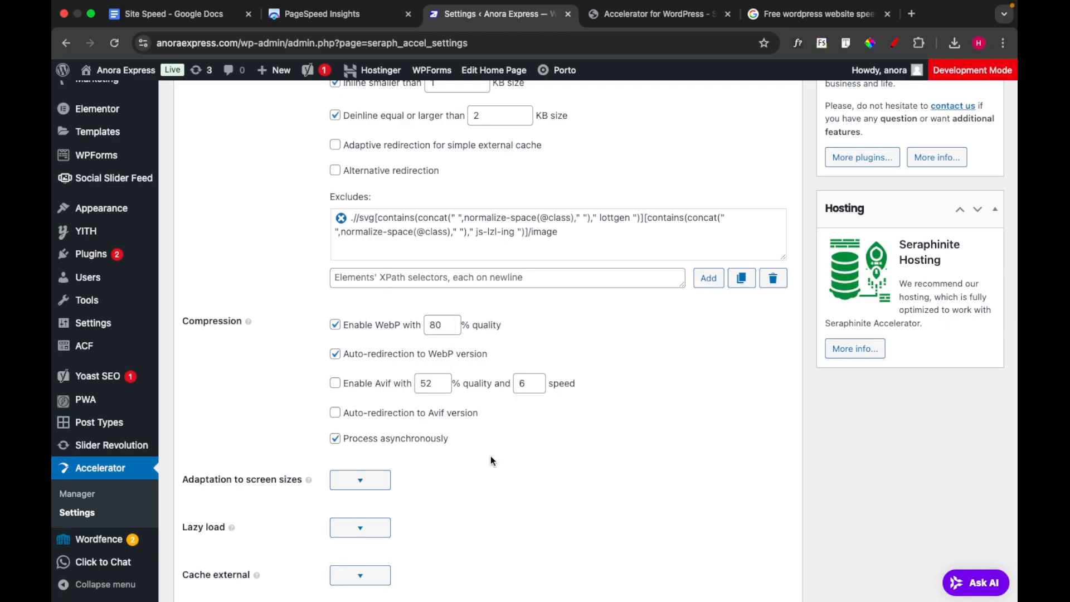
Expand the Lazy load and Cache external options in the Images section and examine their excludes and URL patterns
scroll(490, 456, "down", 3)
left_click(361, 426)
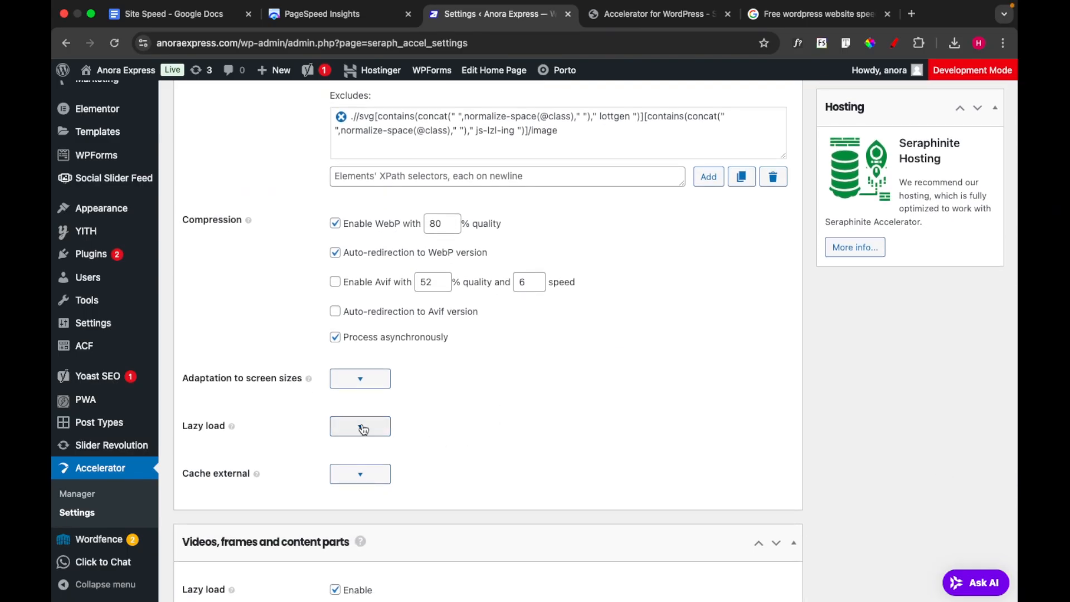
scroll(494, 413, "down", 4)
scroll(494, 414, "down", 1)
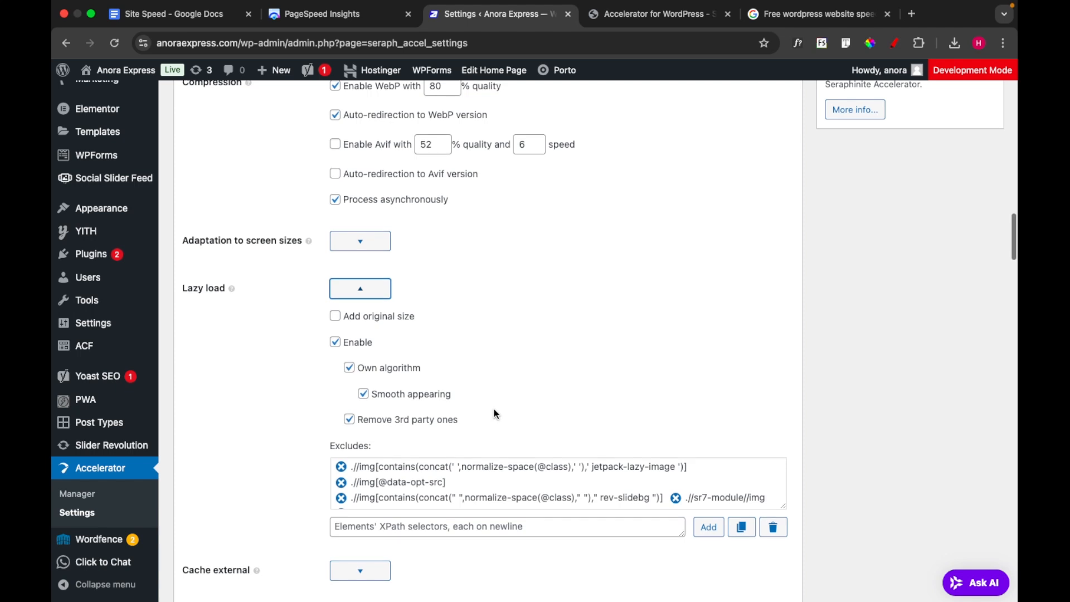
scroll(494, 413, "down", 3)
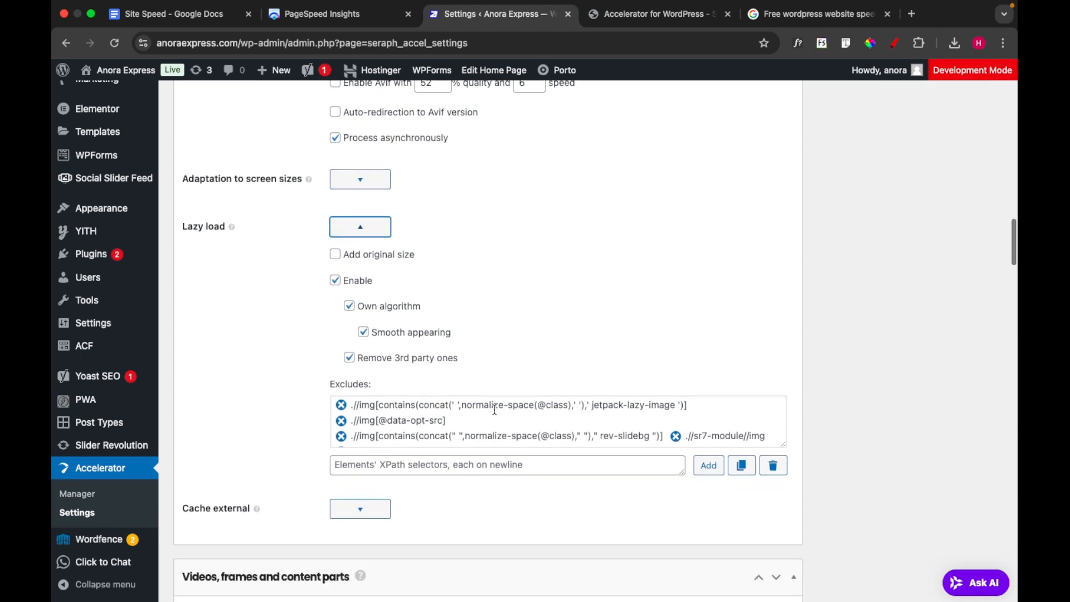
scroll(471, 483, "down", 4)
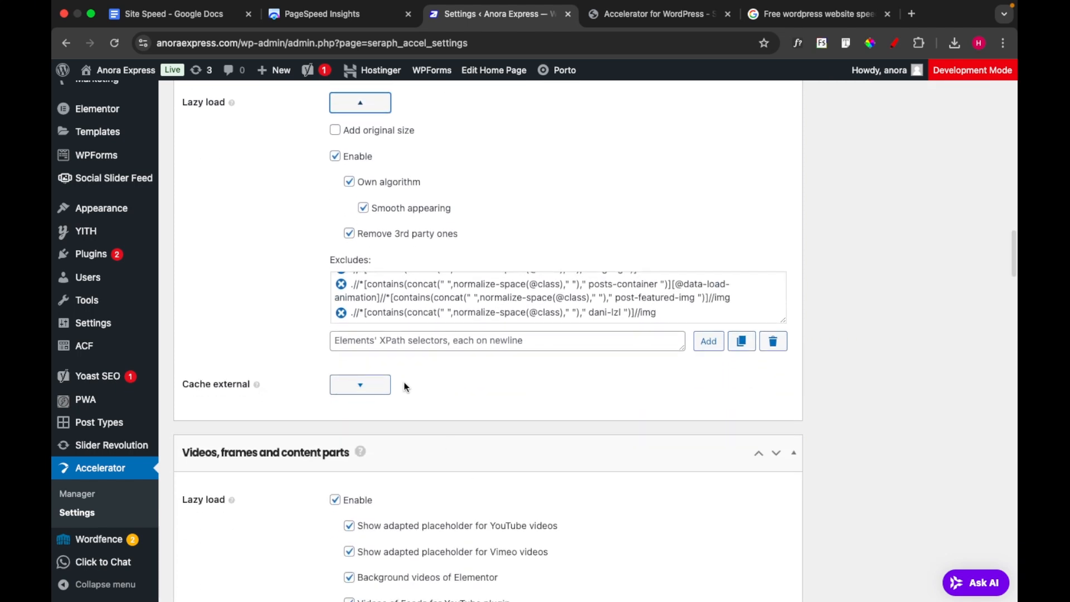
left_click(367, 384)
scroll(430, 394, "down", 8)
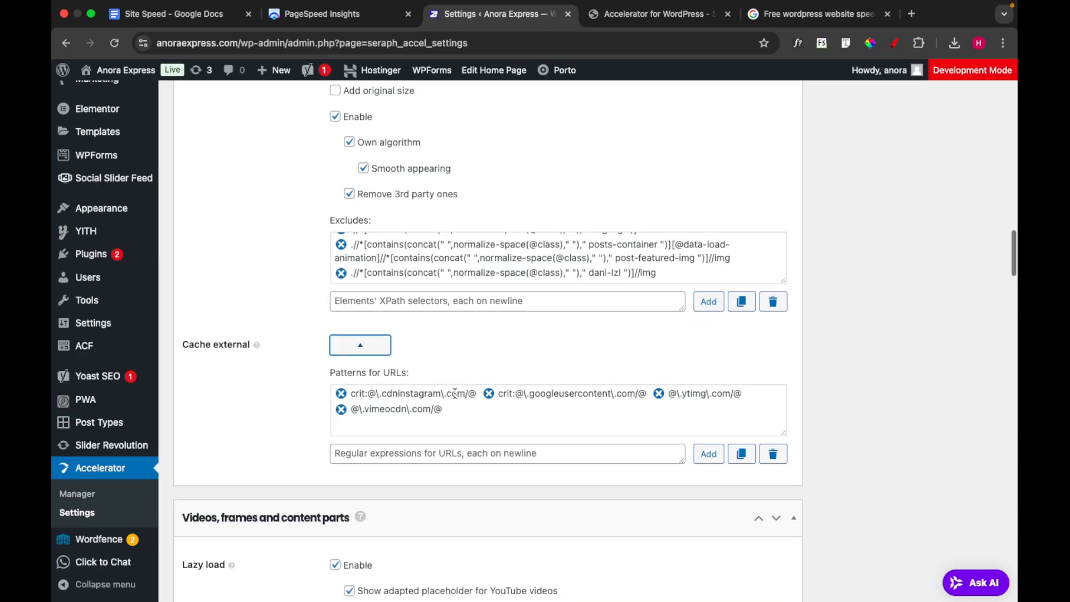
Review the Lazy load options of the "Videos, frames and content parts" section
scroll(454, 392, "down", 3)
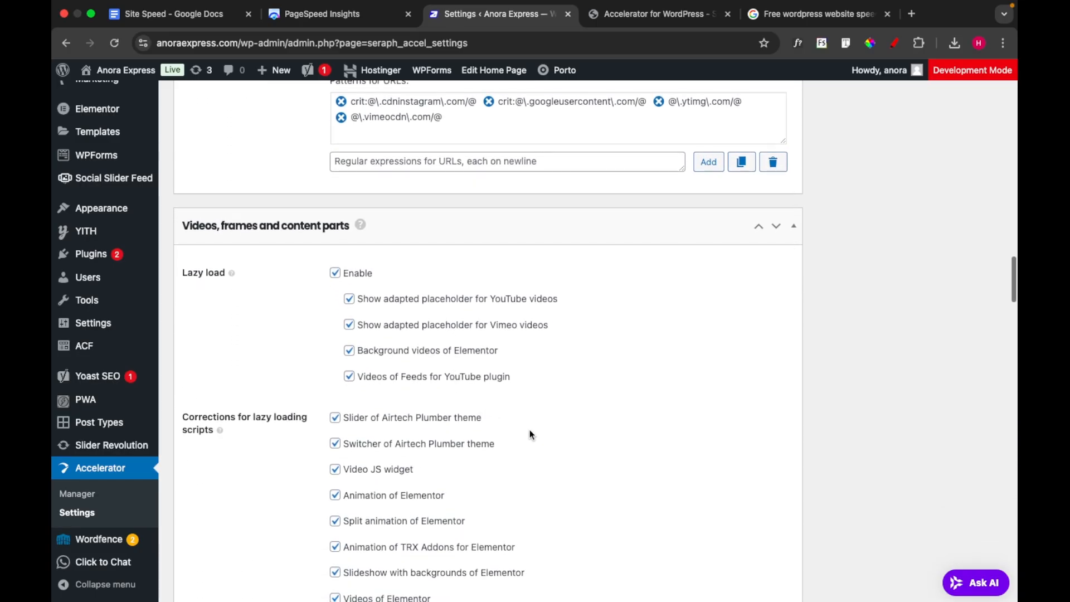
scroll(529, 430, "down", 1)
scroll(530, 435, "down", 1)
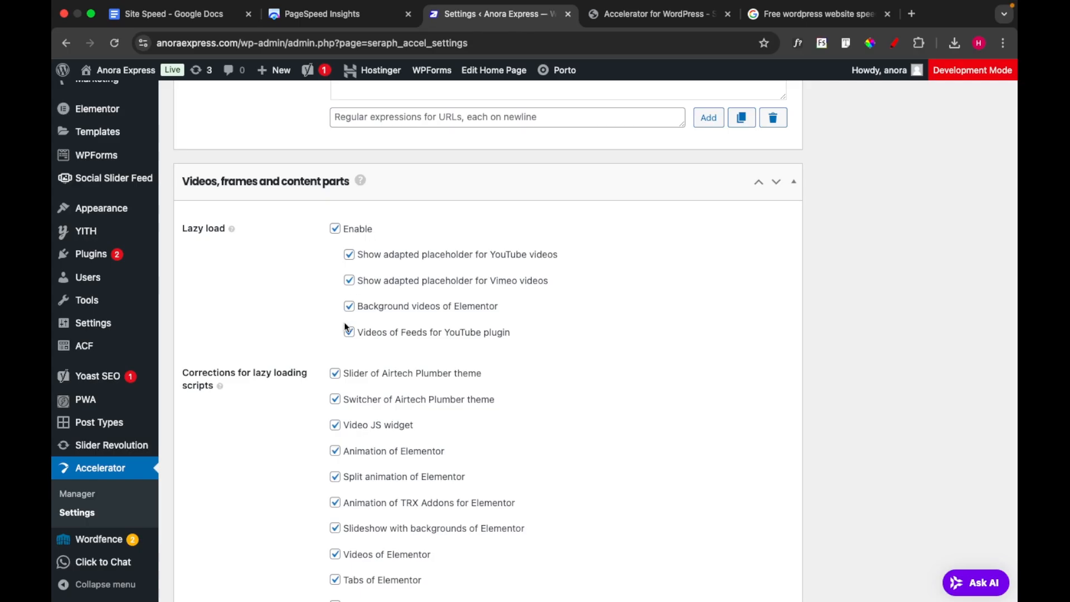
Examine the full list of "Corrections for lazy loading scripts" for themes, widgets and plugins in the "Videos, frames and content parts" section
scroll(500, 393, "down", 5)
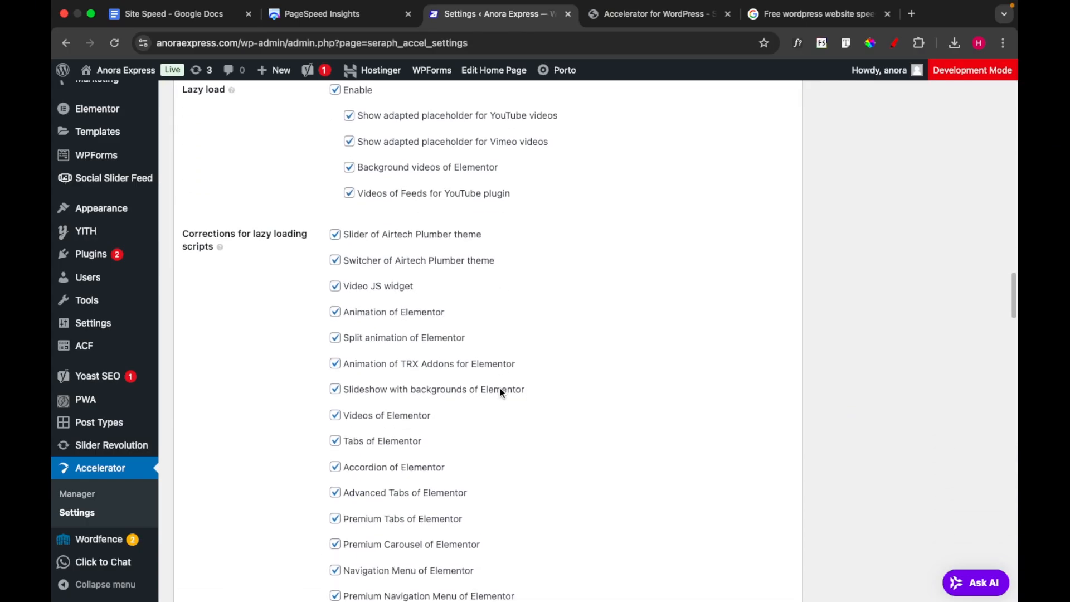
scroll(340, 558, "down", 11)
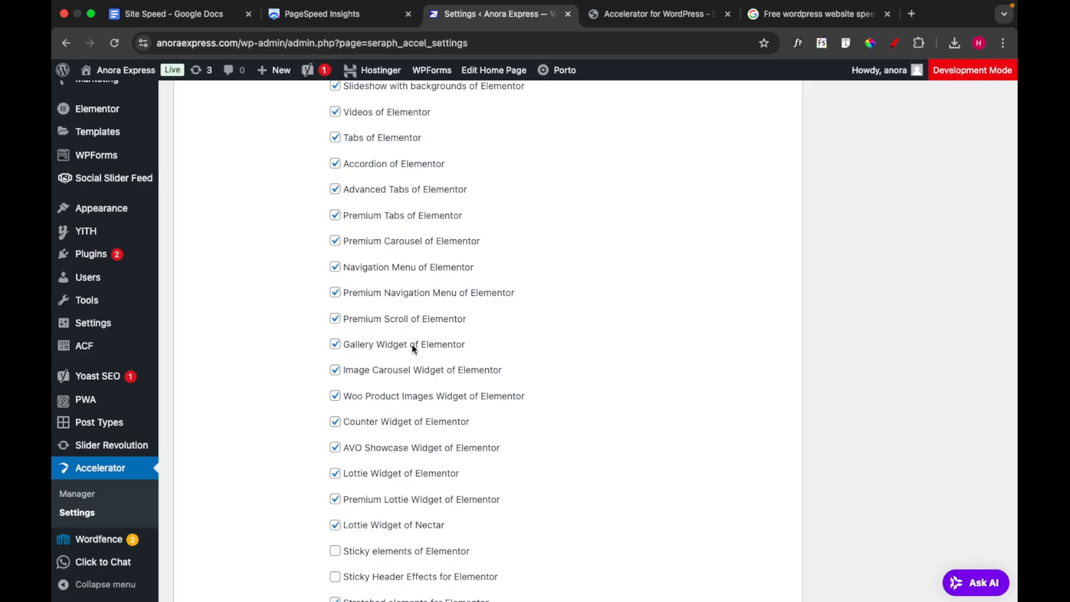
scroll(474, 441, "down", 4)
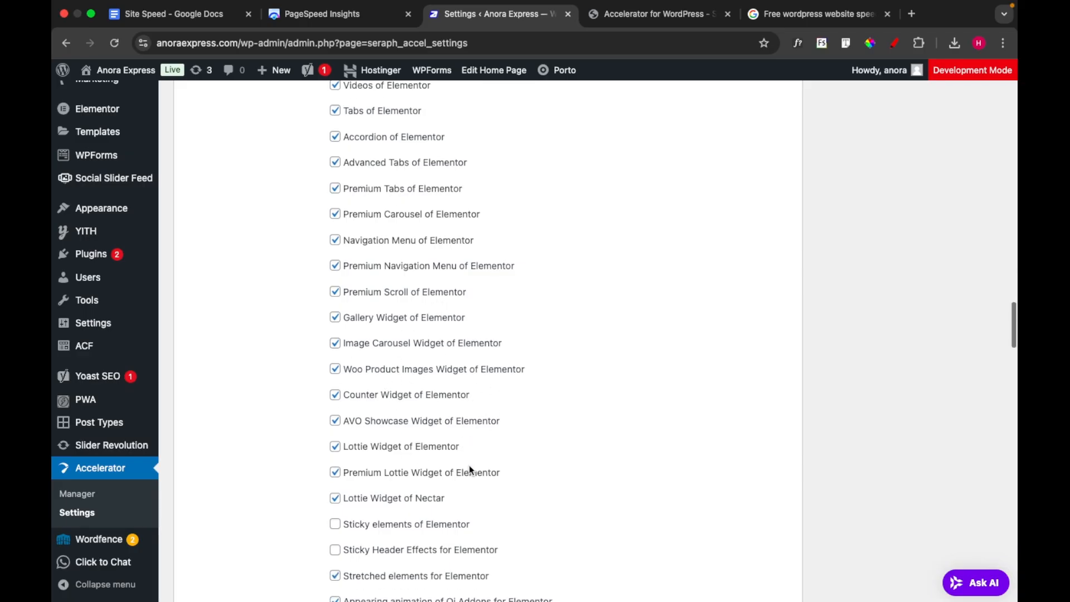
scroll(407, 507, "down", 15)
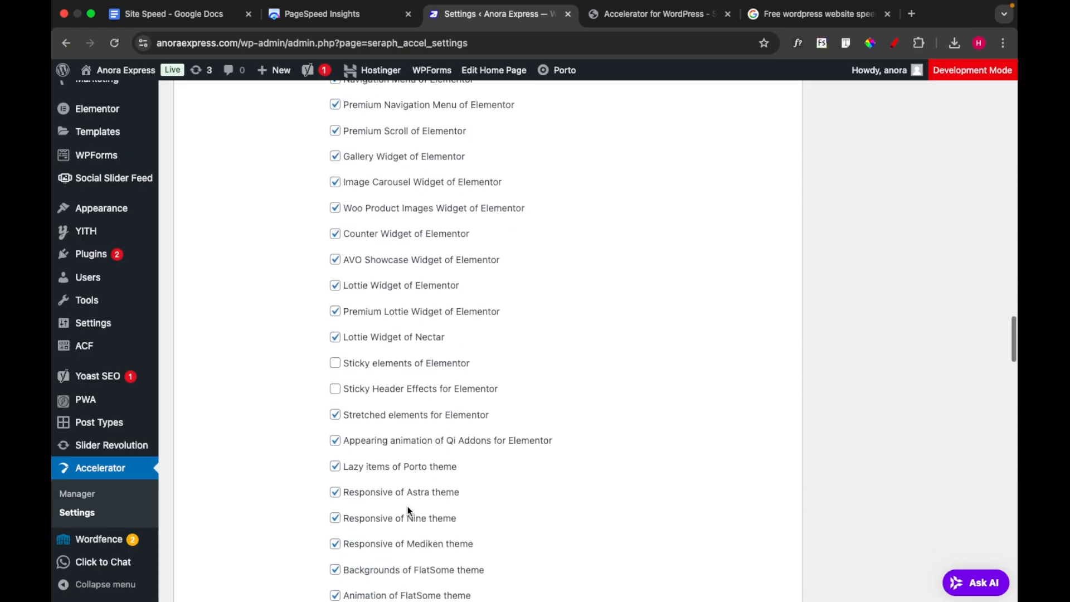
scroll(407, 506, "down", 9)
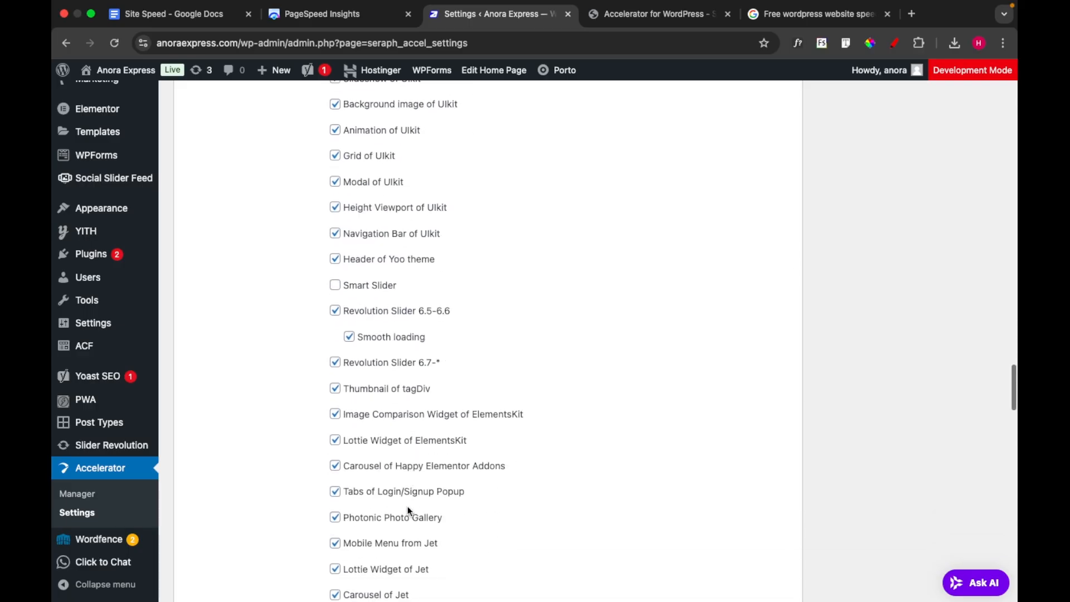
scroll(407, 507, "down", 8)
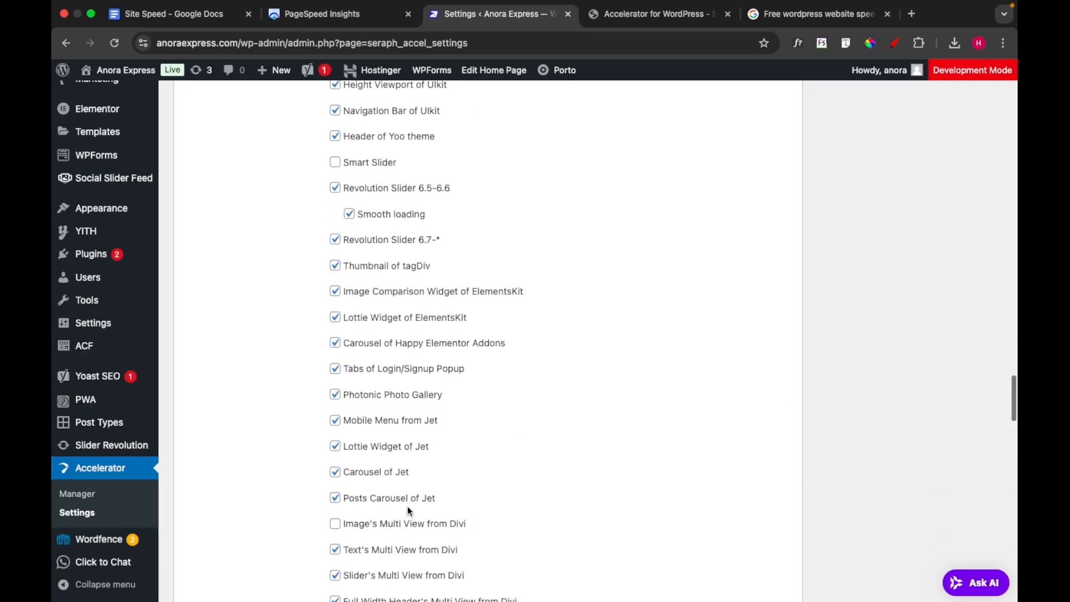
scroll(407, 506, "down", 8)
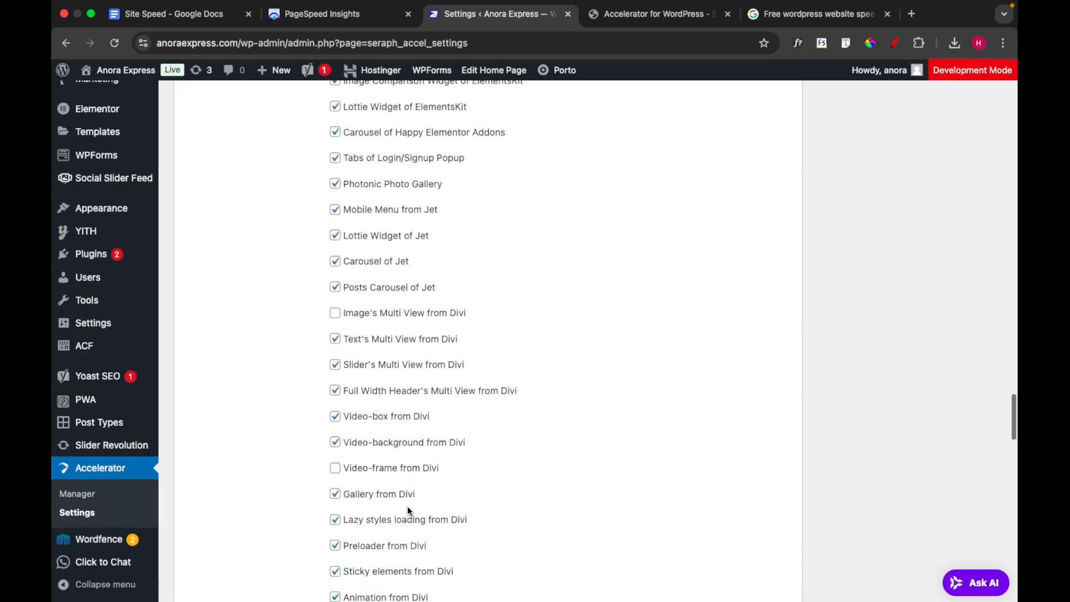
scroll(407, 506, "down", 12)
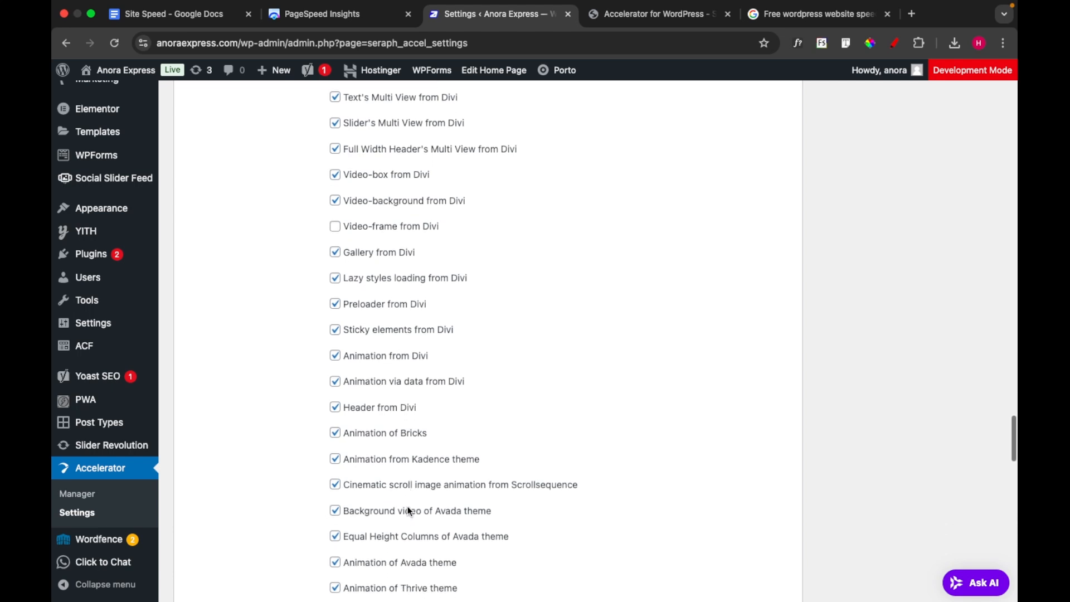
scroll(407, 506, "down", 11)
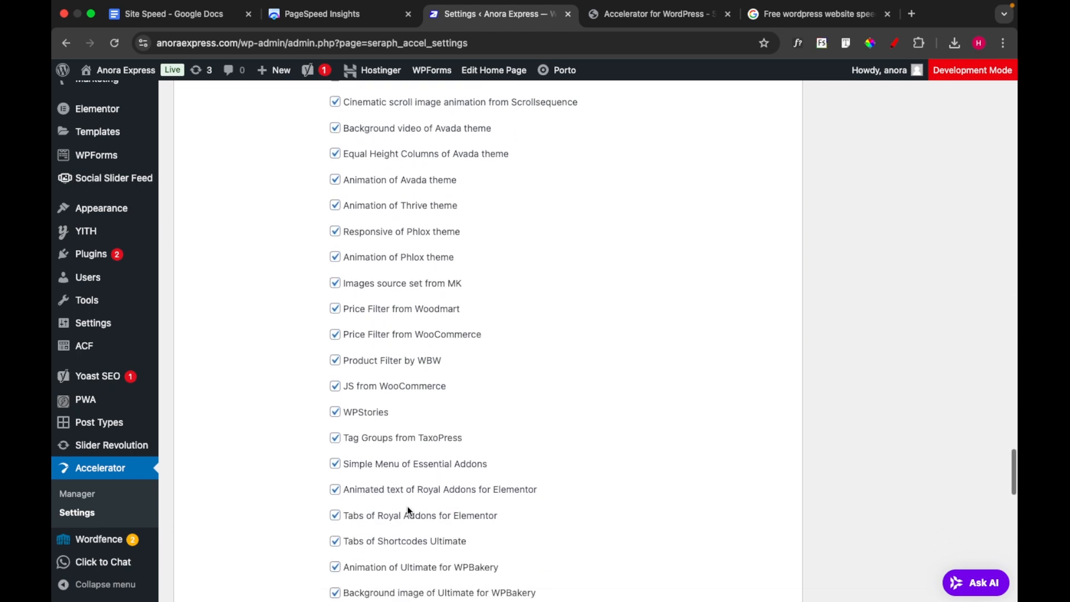
scroll(408, 509, "down", 11)
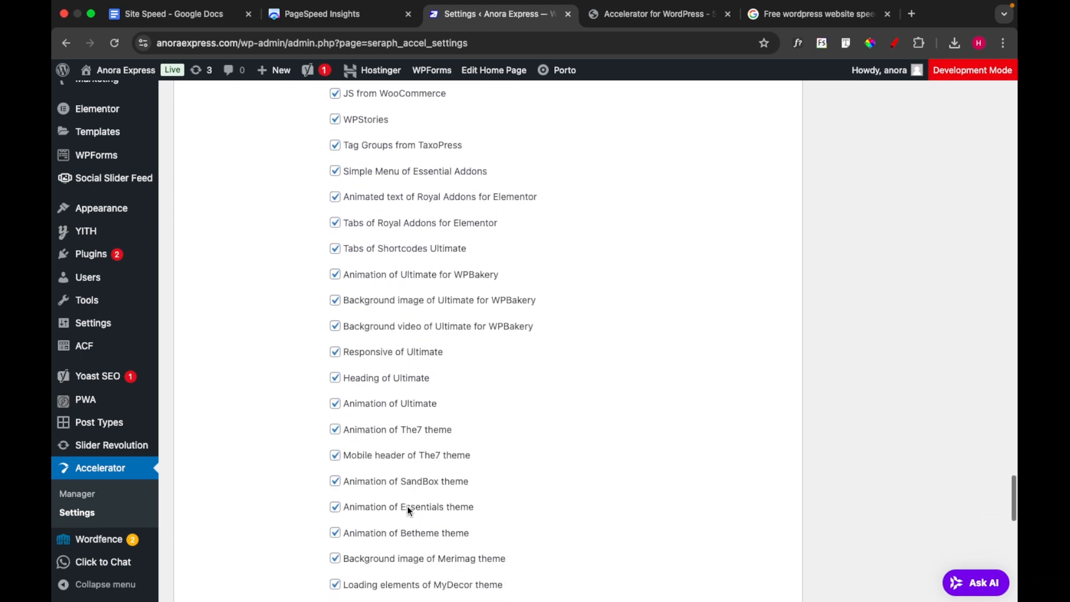
scroll(407, 506, "down", 10)
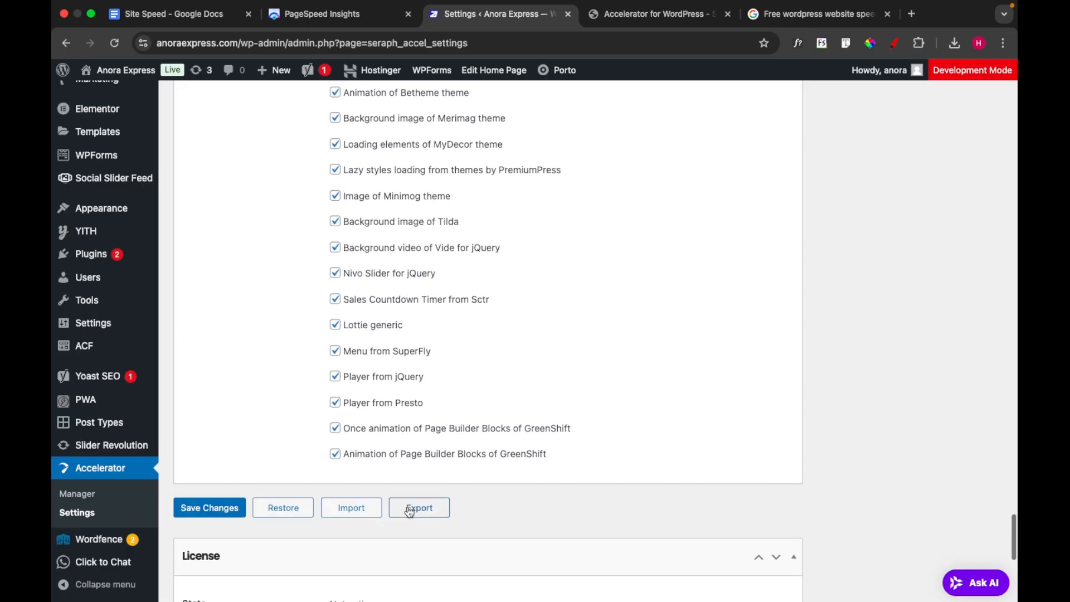
scroll(542, 450, "up", 20)
scroll(542, 449, "down", 20)
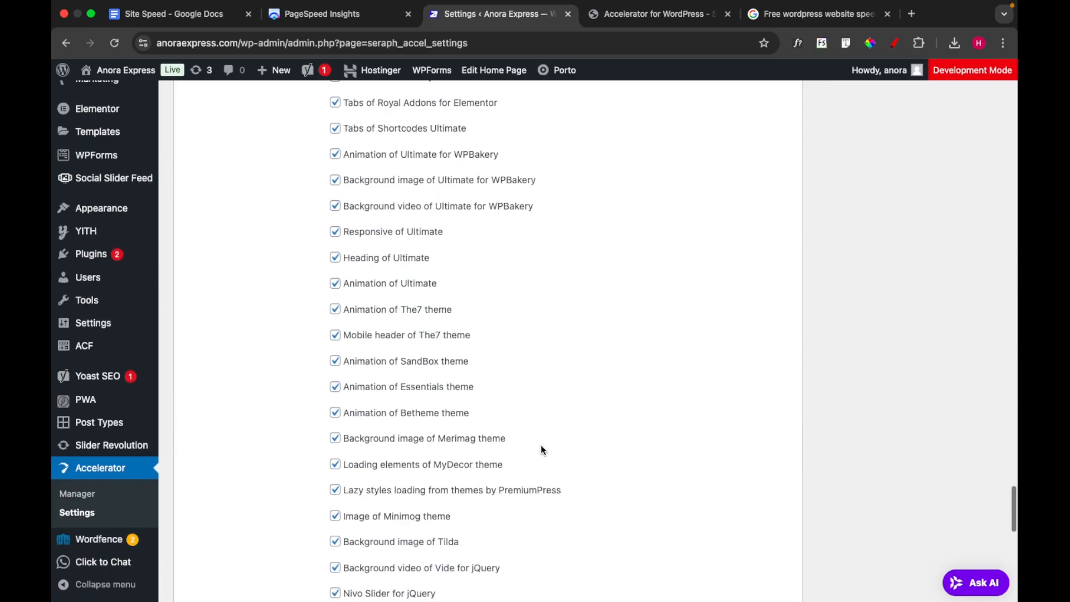
Save the changes to the Accelerator plugin settings
scroll(542, 450, "up", 20)
scroll(540, 446, "up", 20)
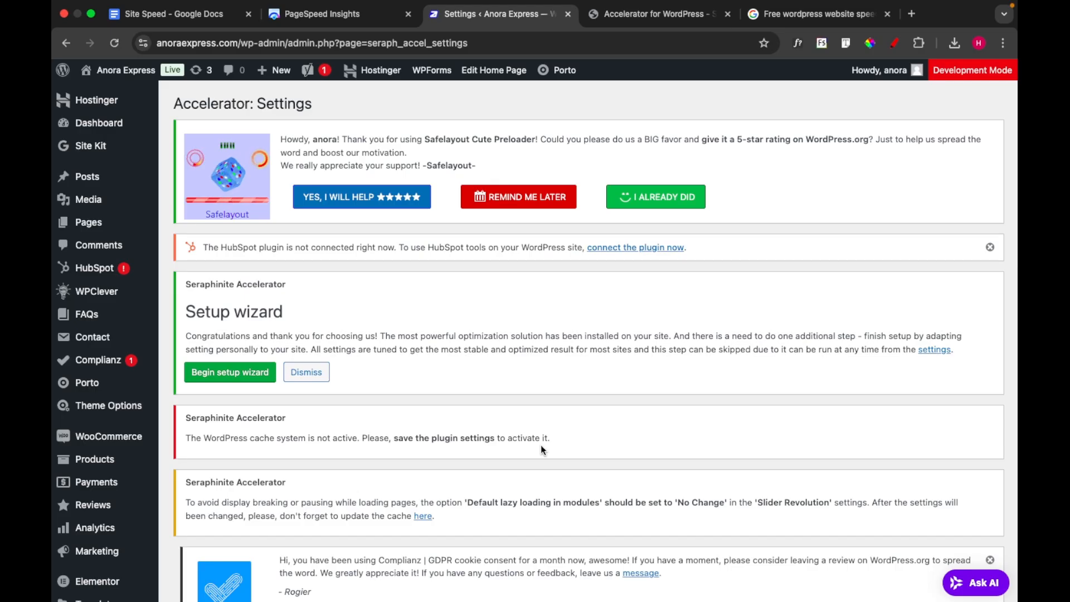
scroll(541, 449, "down", 7)
scroll(543, 449, "down", 5)
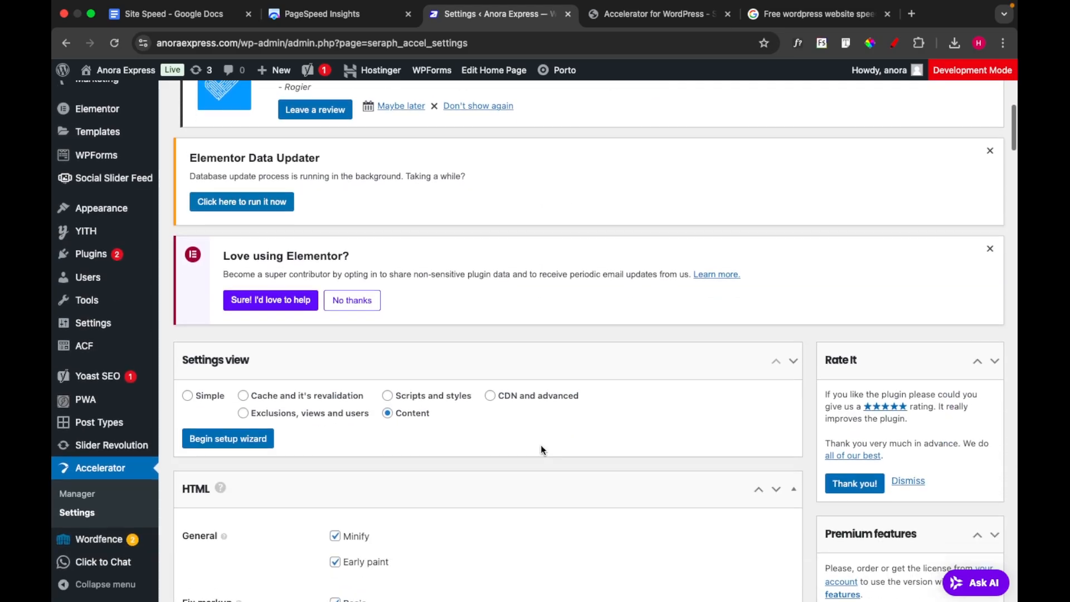
scroll(543, 450, "down", 2)
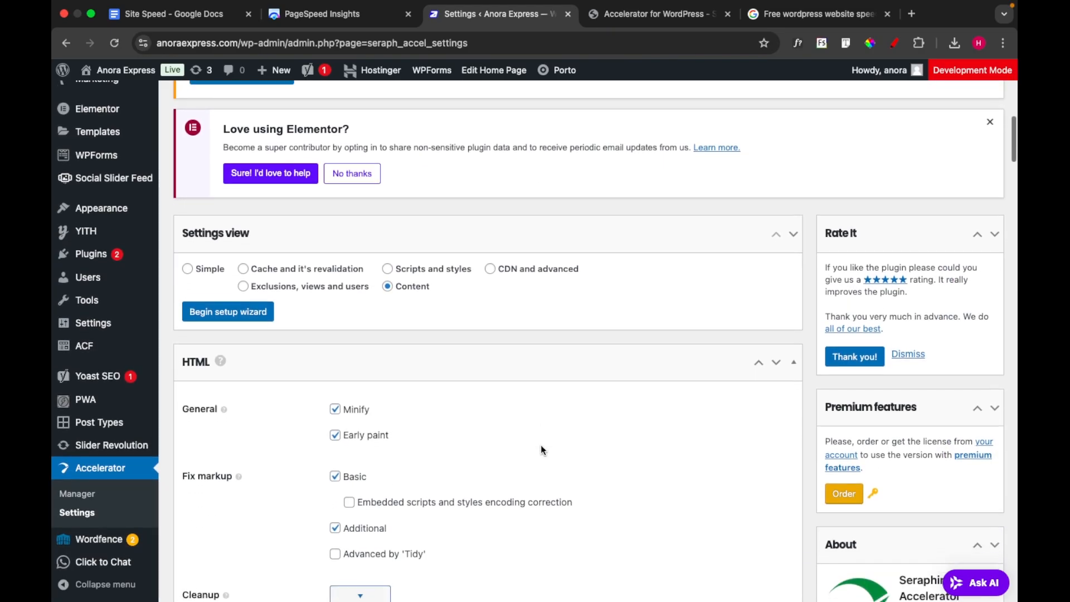
scroll(433, 322, "up", 10)
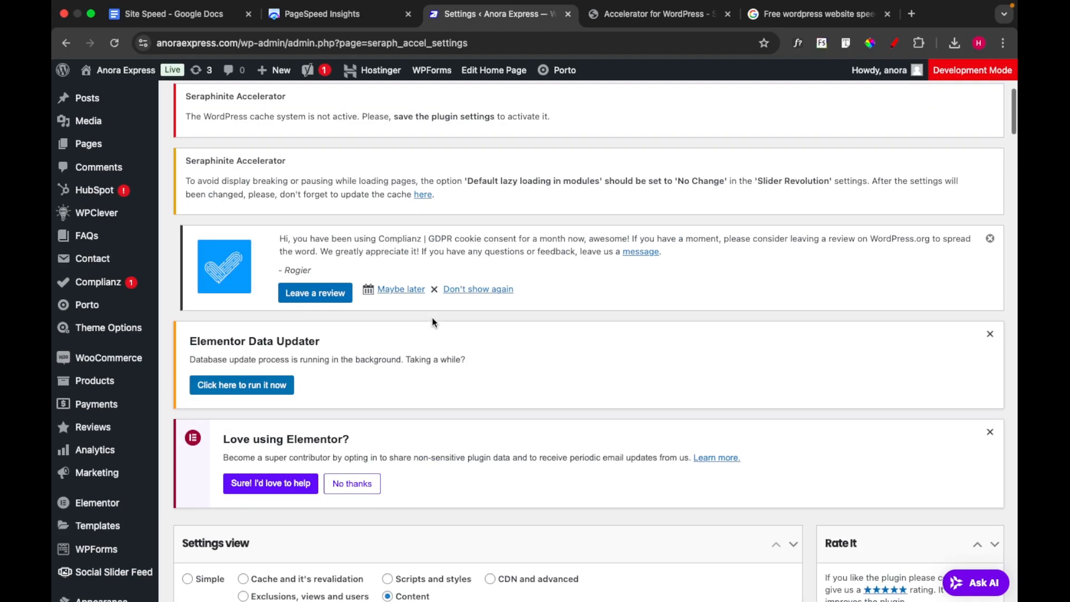
scroll(433, 322, "down", 3)
scroll(433, 323, "down", 8)
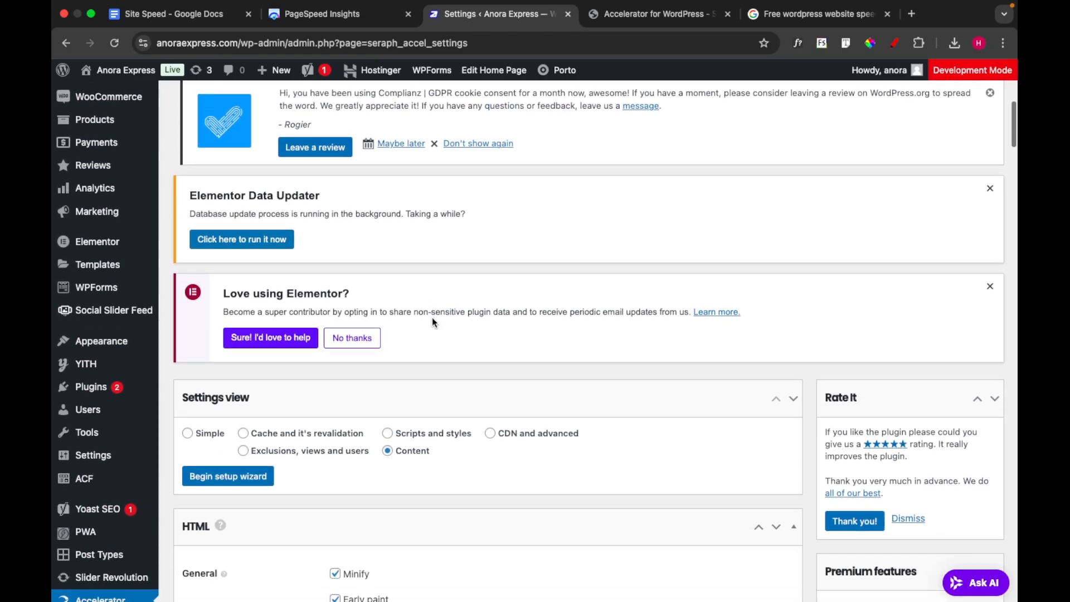
scroll(432, 322, "down", 20)
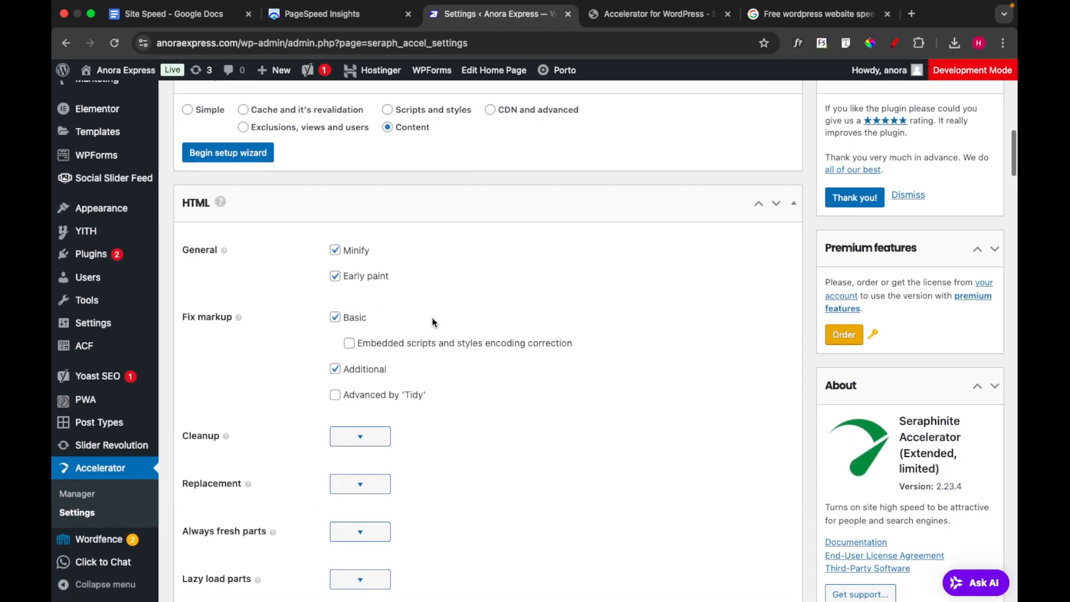
scroll(434, 322, "down", 20)
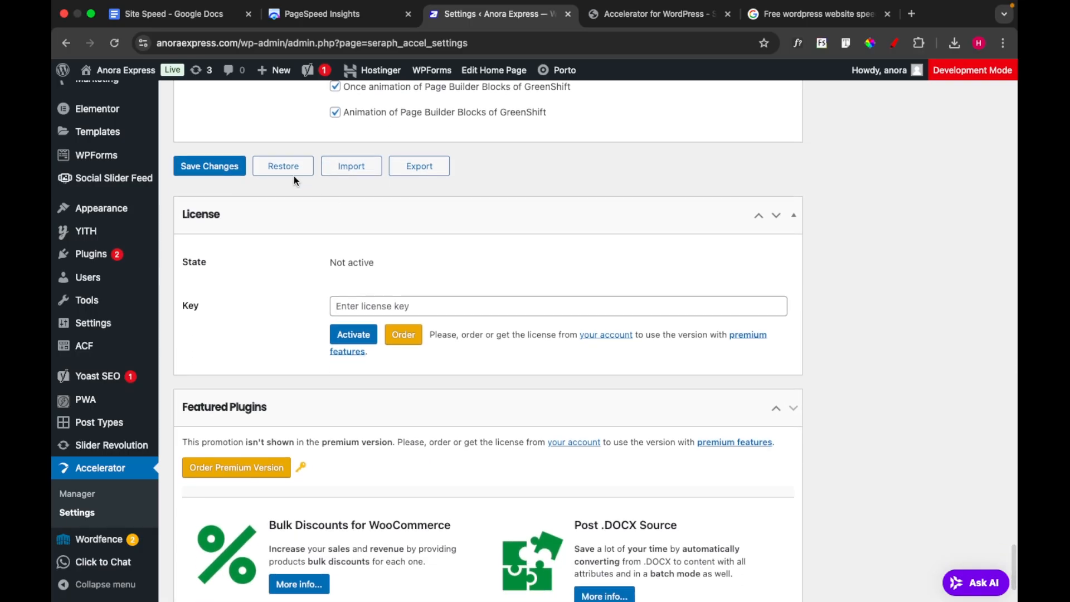
left_click(219, 167)
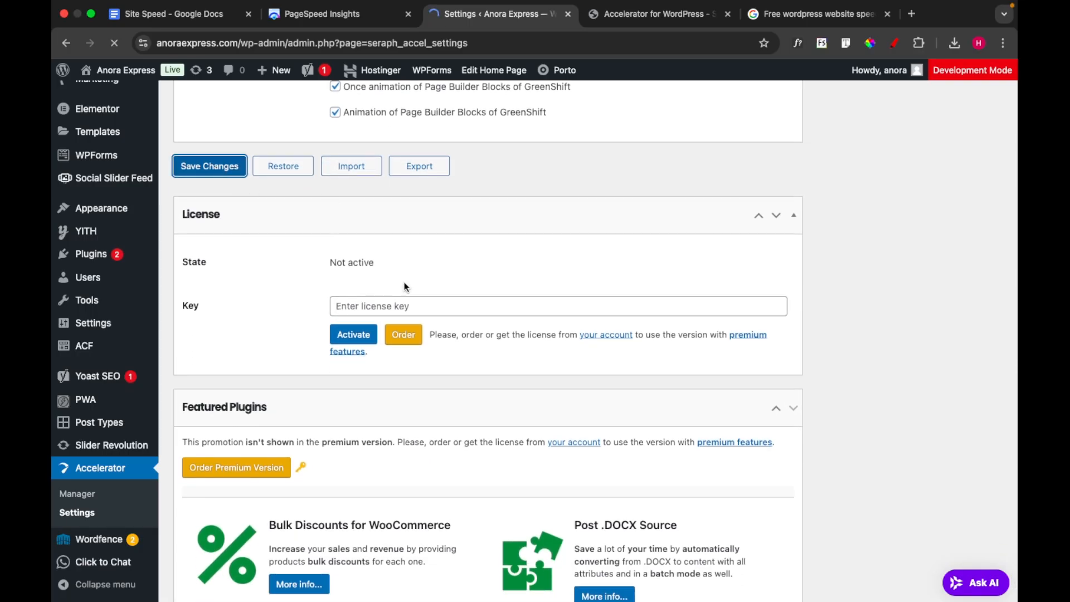
scroll(405, 286, "up", 20)
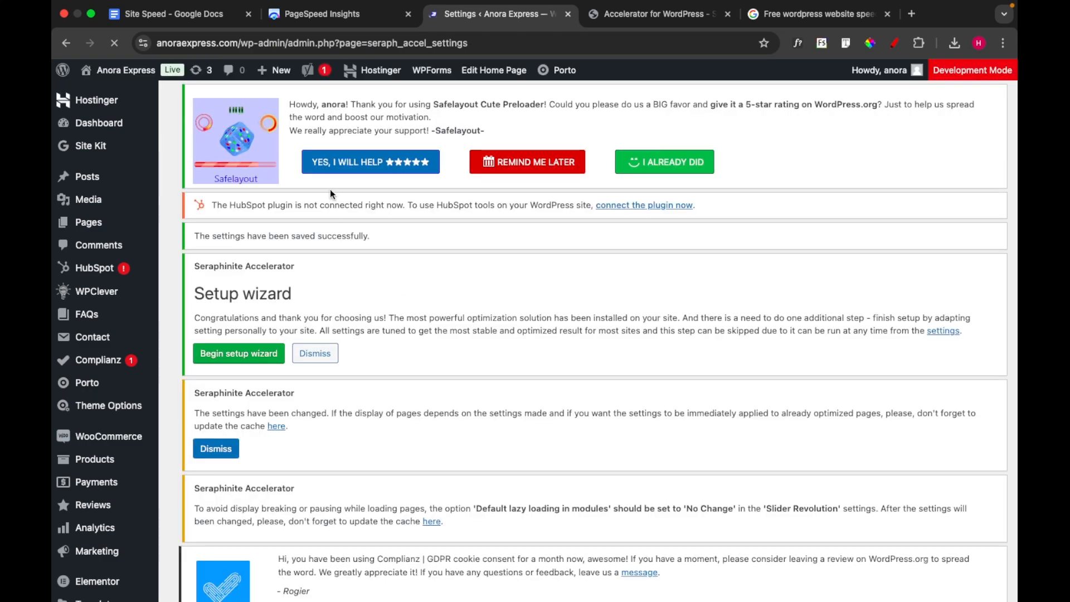
Open the live Anora Express site in a new browser tab and switch to it
mouse_move(127, 73)
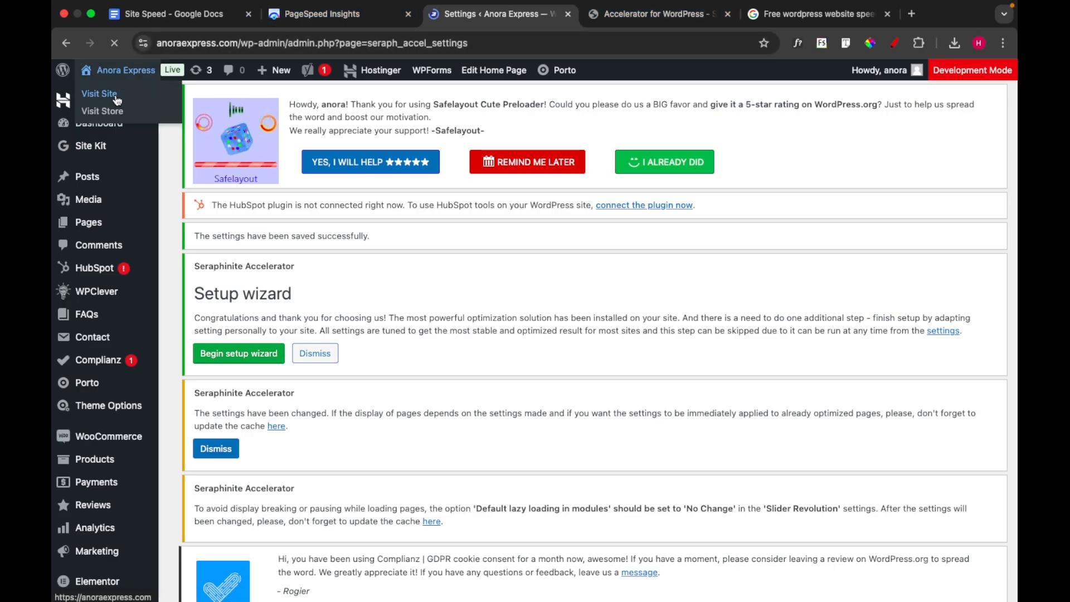
right_click(119, 96)
left_click(138, 104)
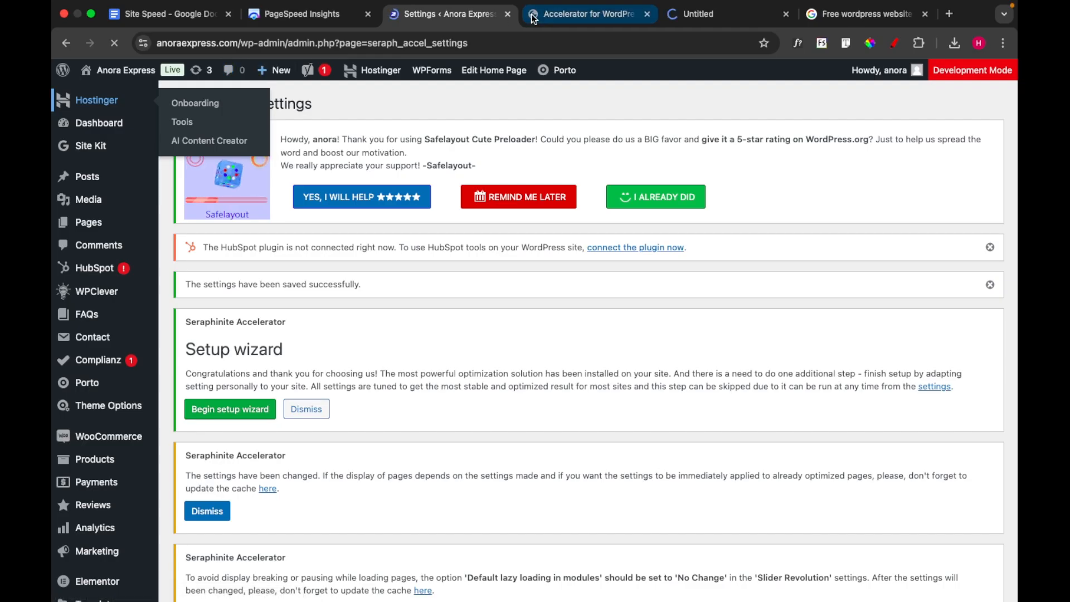
left_click(710, 18)
Load anoraexpress.com in a new incognito window
left_click(1003, 43)
left_click(915, 110)
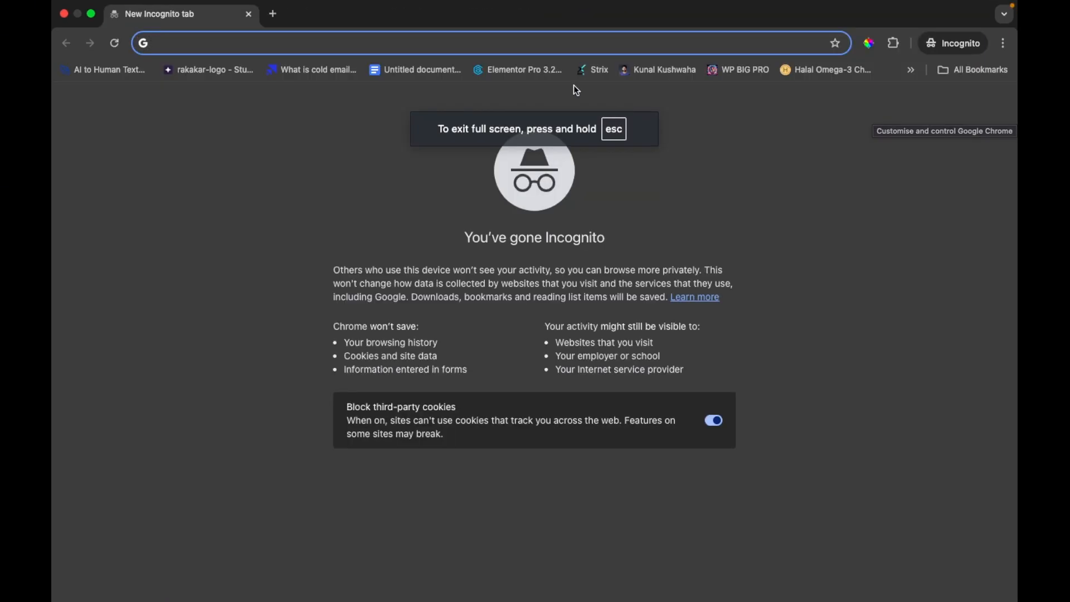
type("https://anoraexpress.com/")
key("Return")
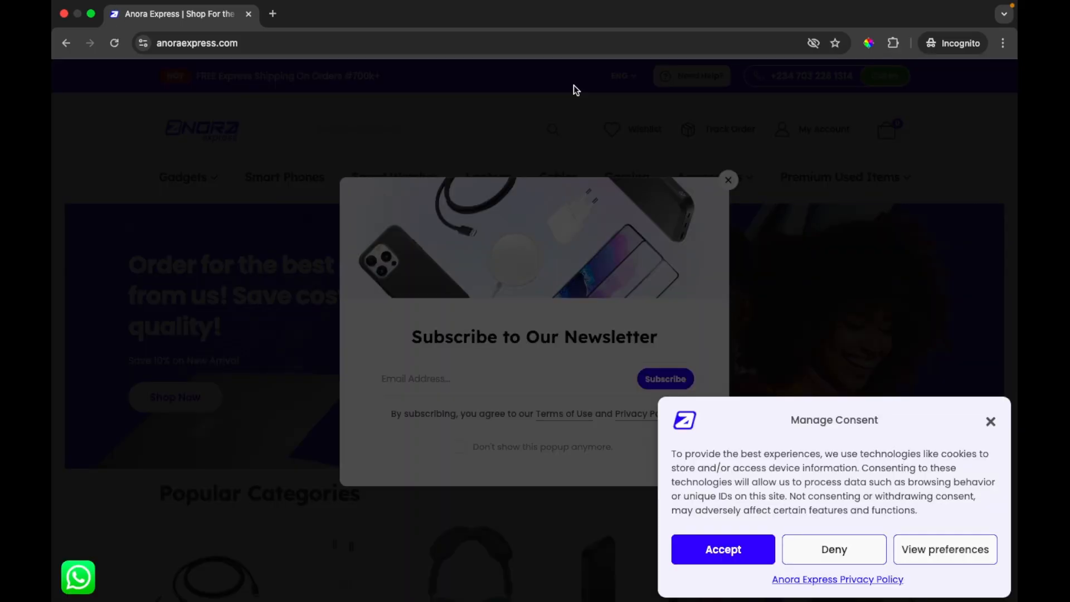
Dismiss the cookie consent and newsletter pop-ups, and check the Anora Express homepage down to its footer
left_click(992, 424)
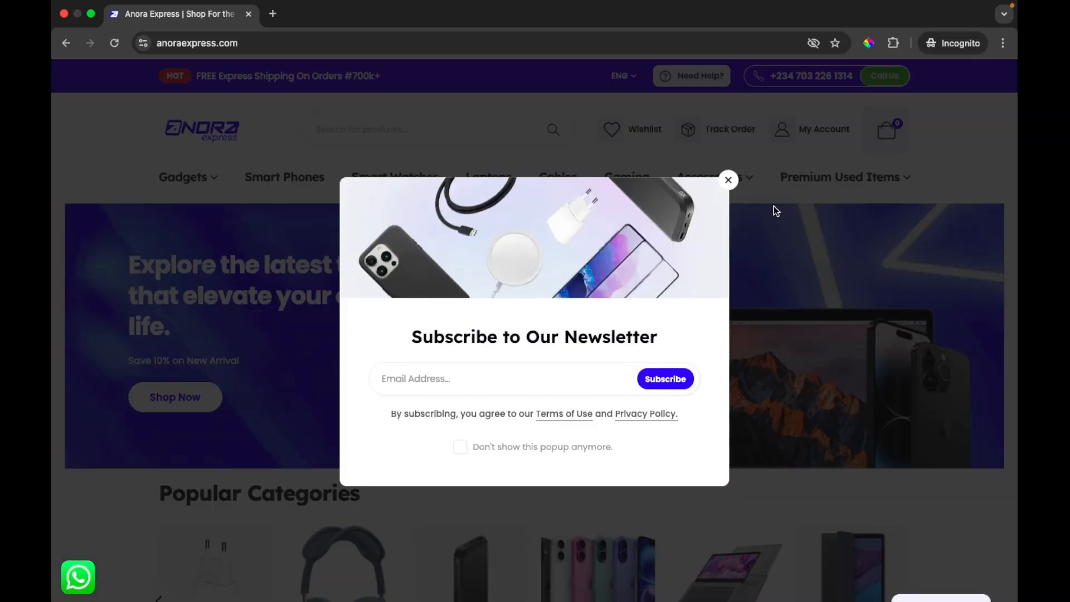
left_click(728, 180)
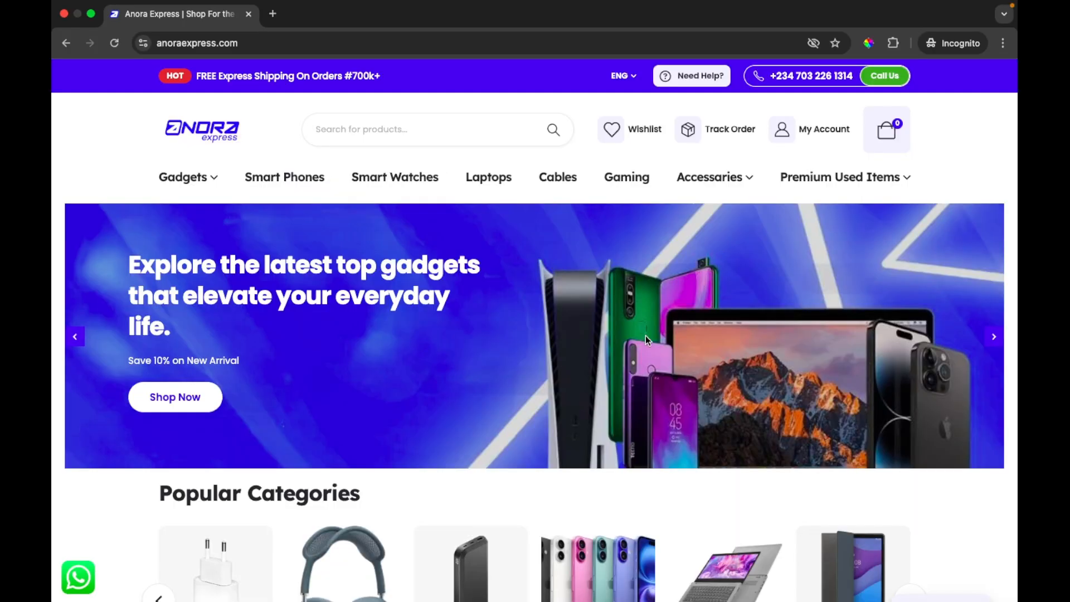
scroll(646, 336, "down", 10)
scroll(647, 341, "down", 15)
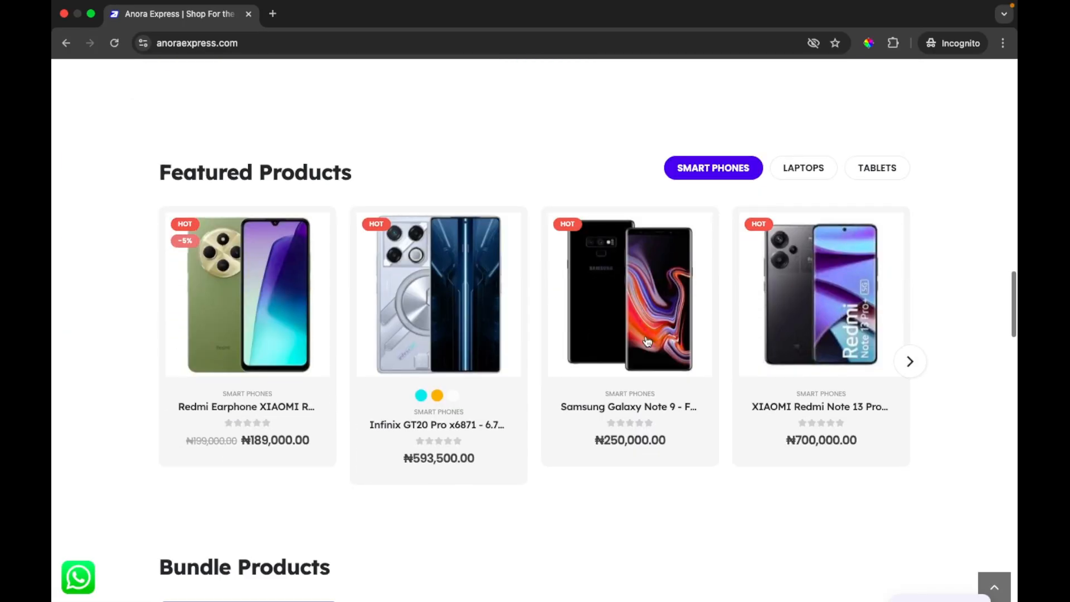
scroll(646, 339, "down", 10)
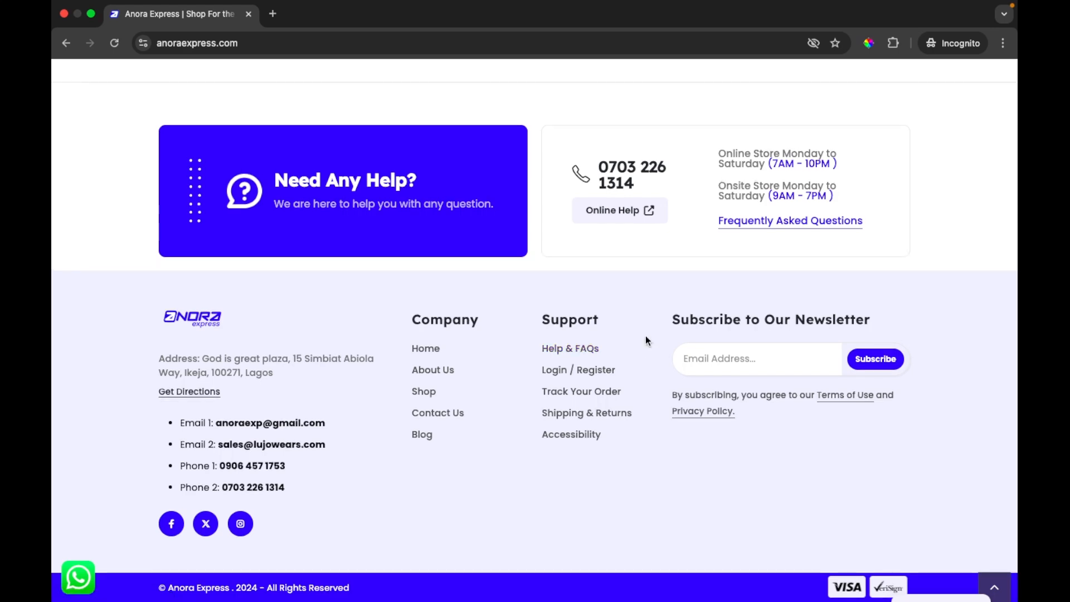
scroll(645, 335, "up", 20)
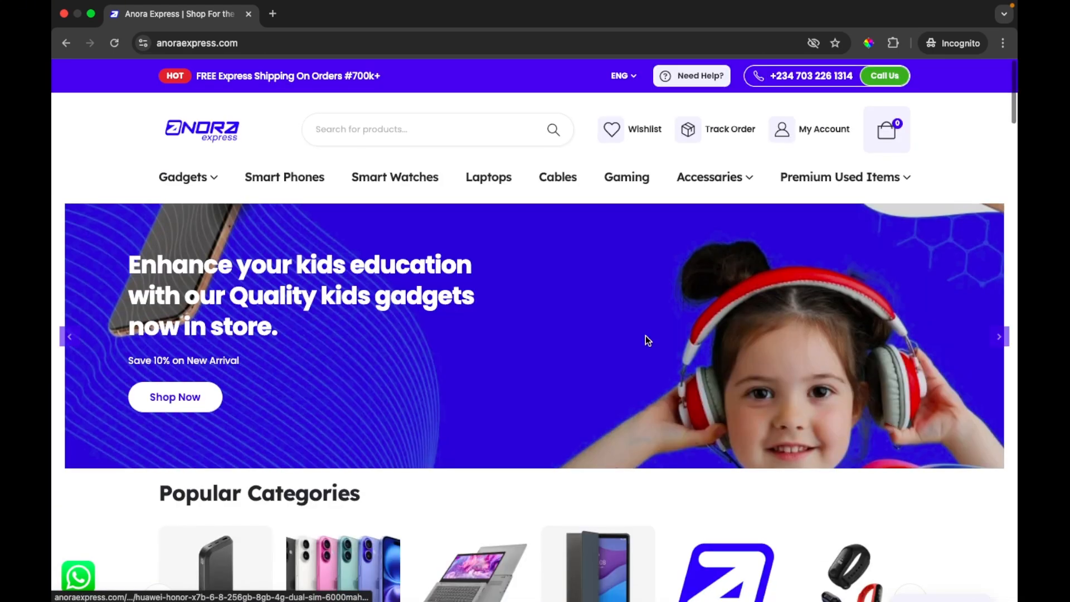
left_click(275, 15)
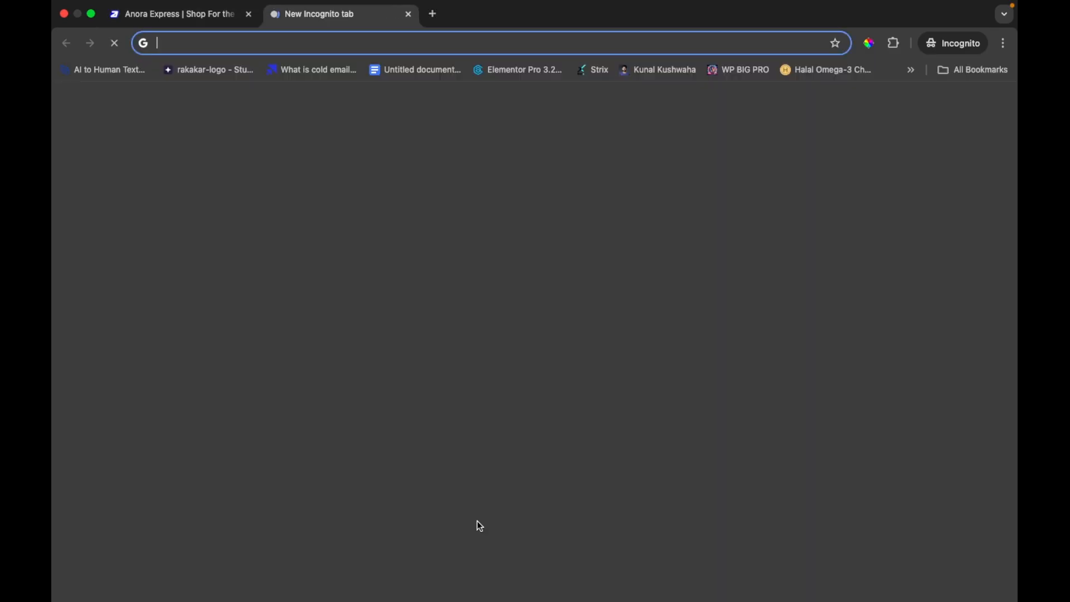
mouse_move(487, 588)
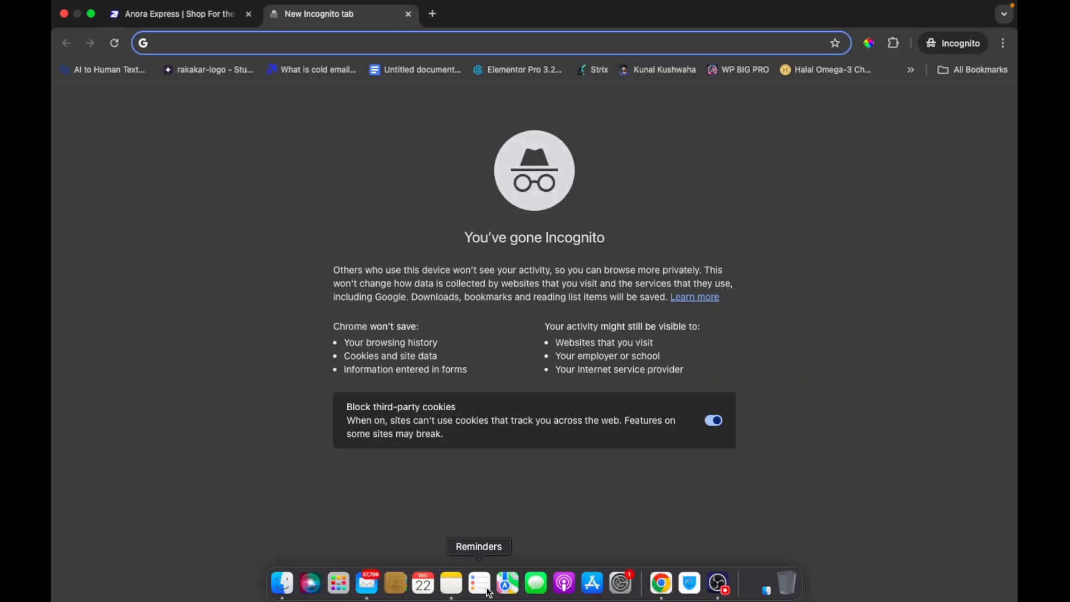
type("pag")
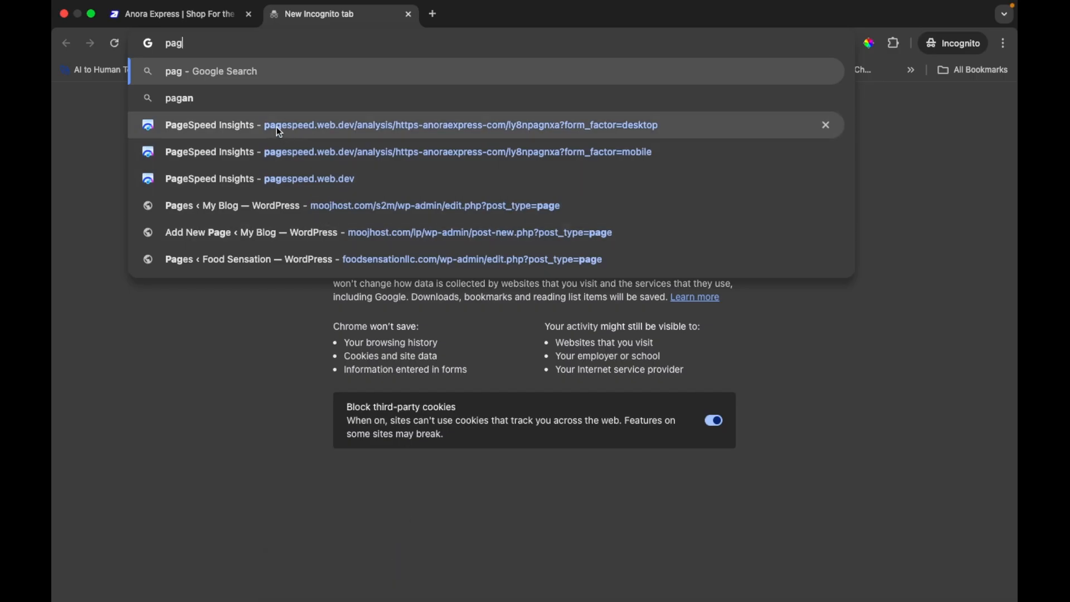
left_click(258, 178)
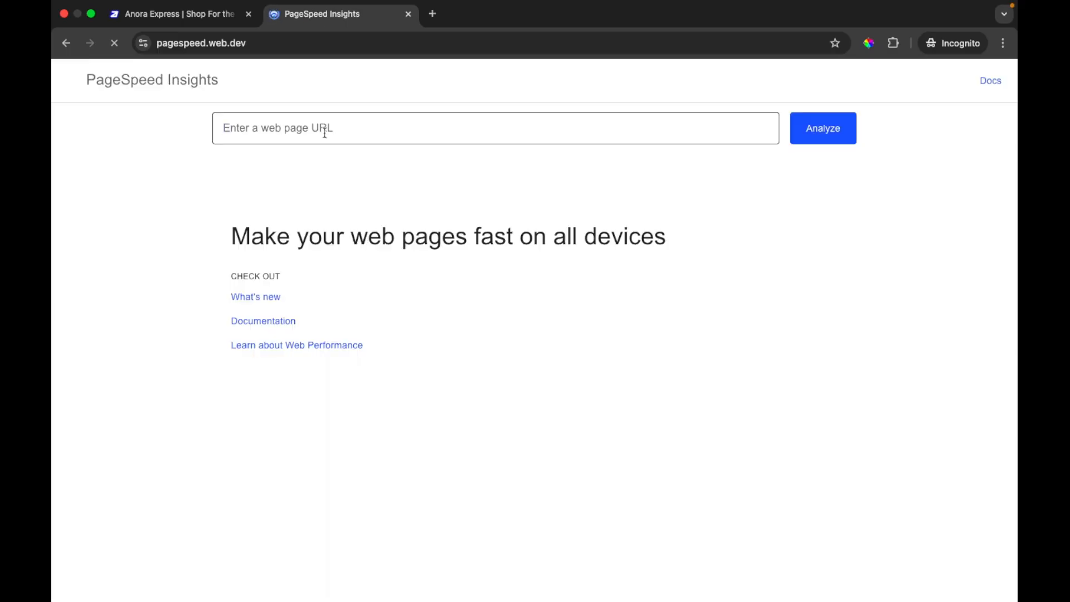
left_click(323, 130)
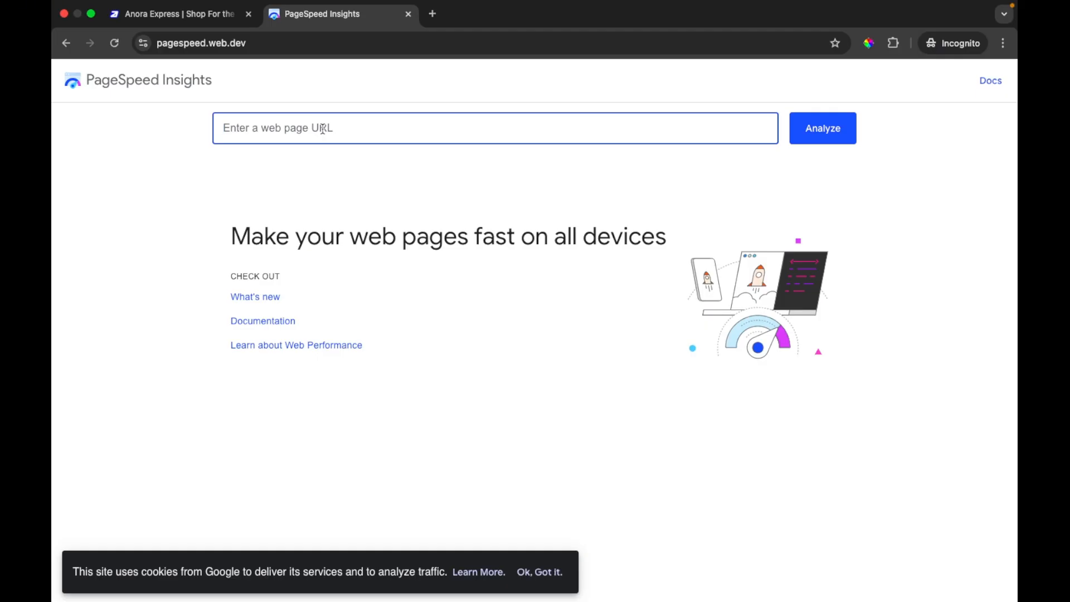
type("https://anoraexpress.com/")
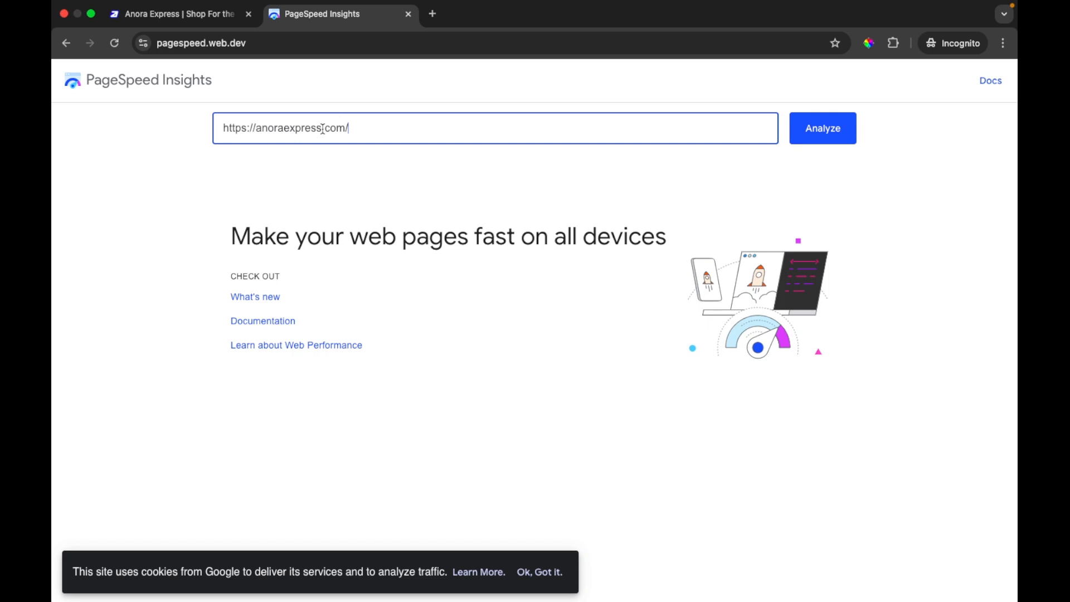
key("BackSpace")
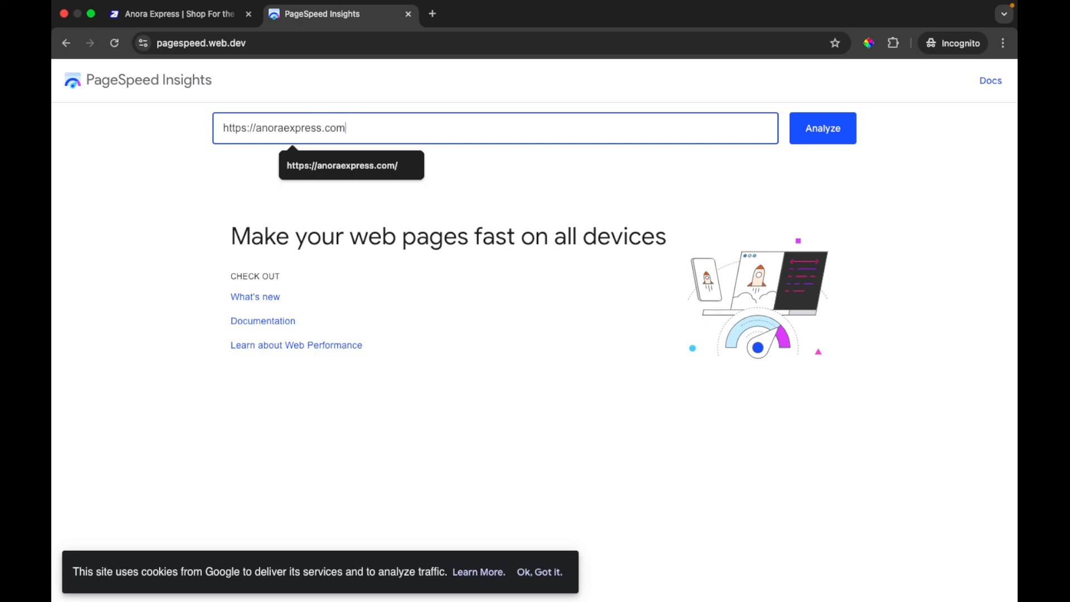
left_click(830, 135)
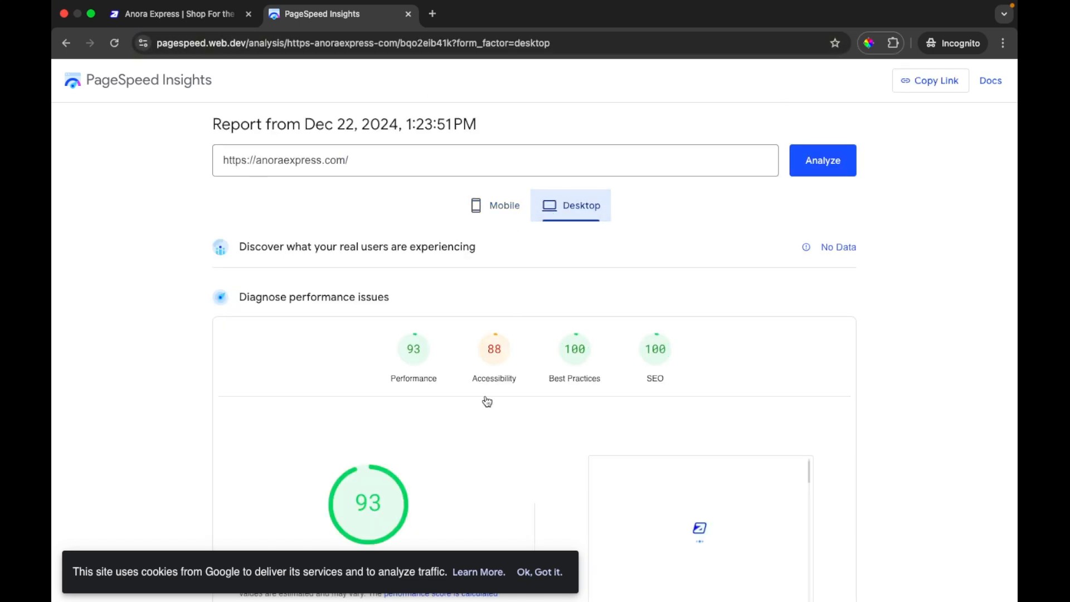
Examine the desktop performance score, metrics and diagnostics in the PageSpeed report for anoraexpress.com
scroll(486, 399, "down", 7)
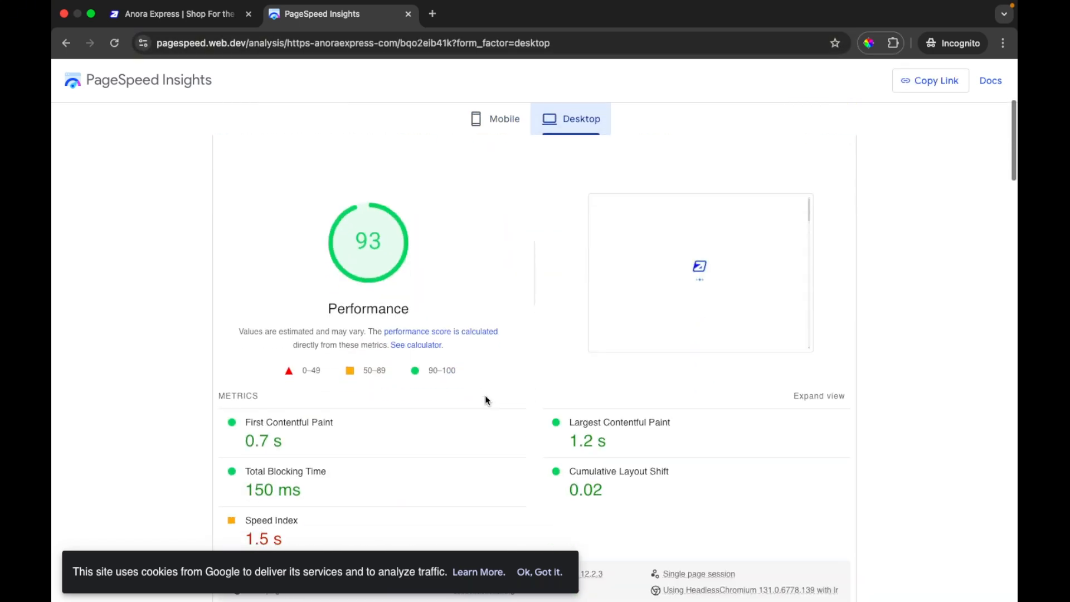
scroll(485, 397, "down", 3)
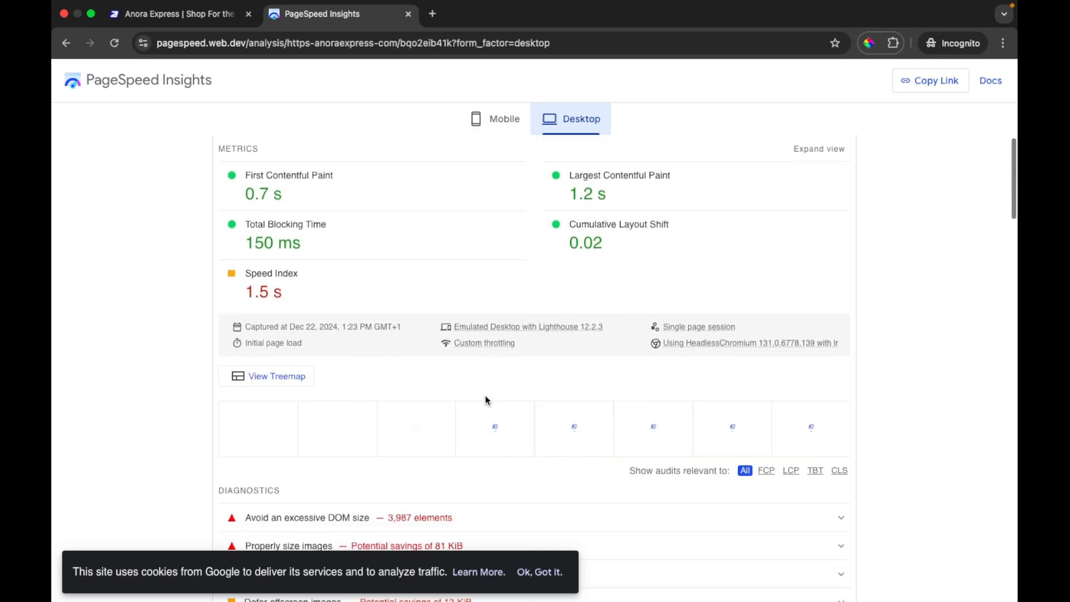
scroll(486, 399, "down", 3)
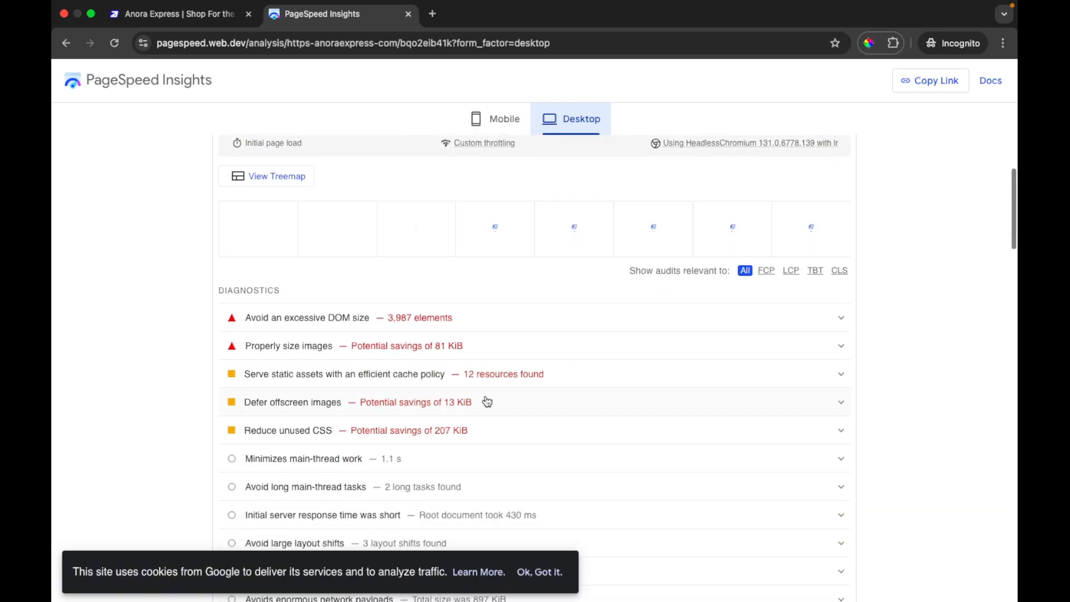
scroll(487, 401, "down", 1)
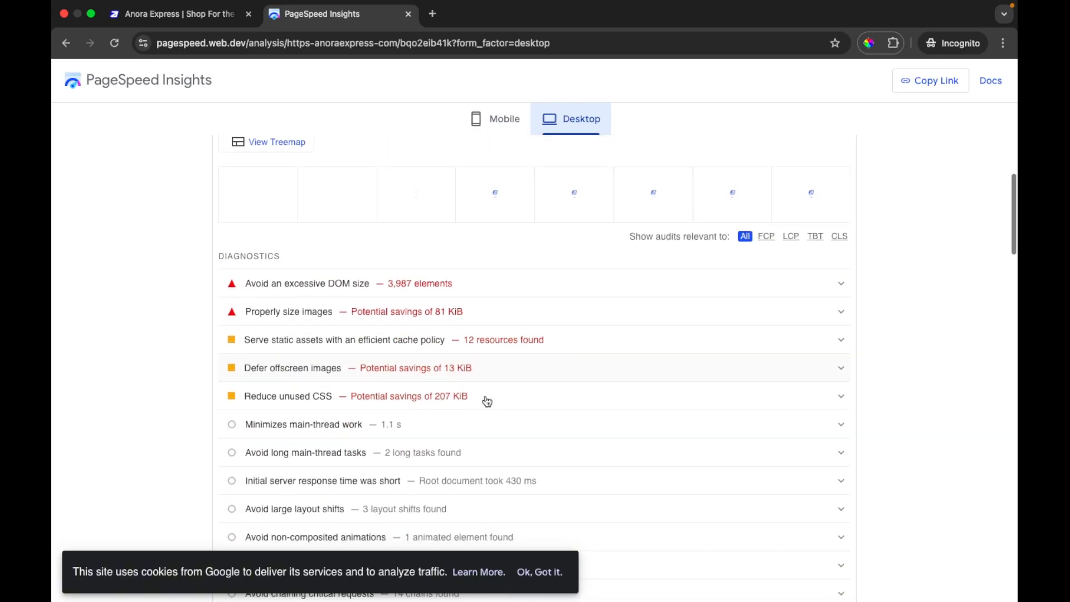
scroll(488, 401, "down", 1)
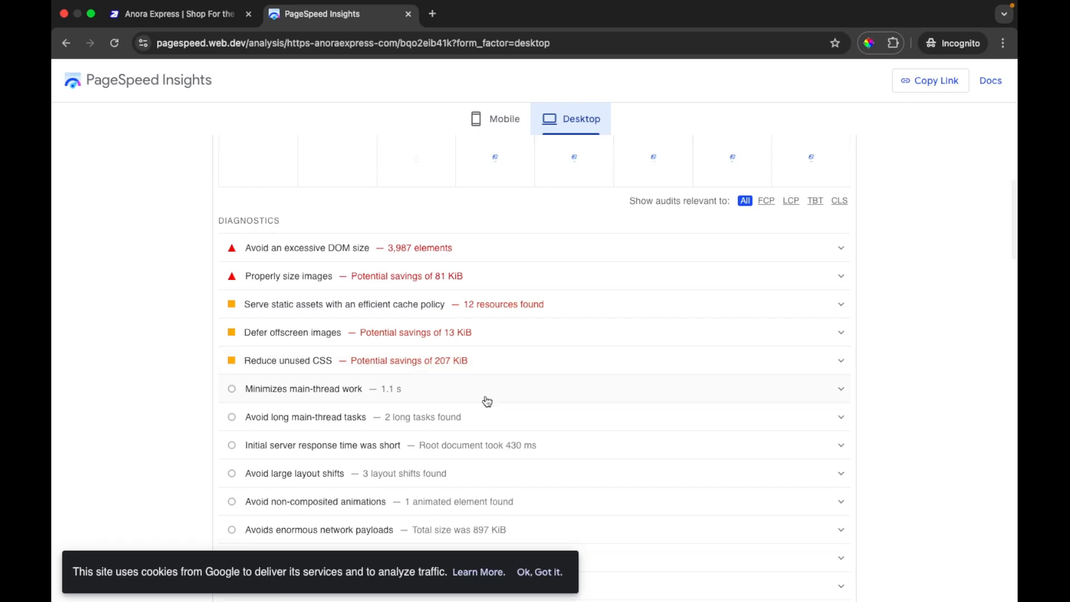
scroll(487, 401, "up", 3)
scroll(487, 402, "up", 5)
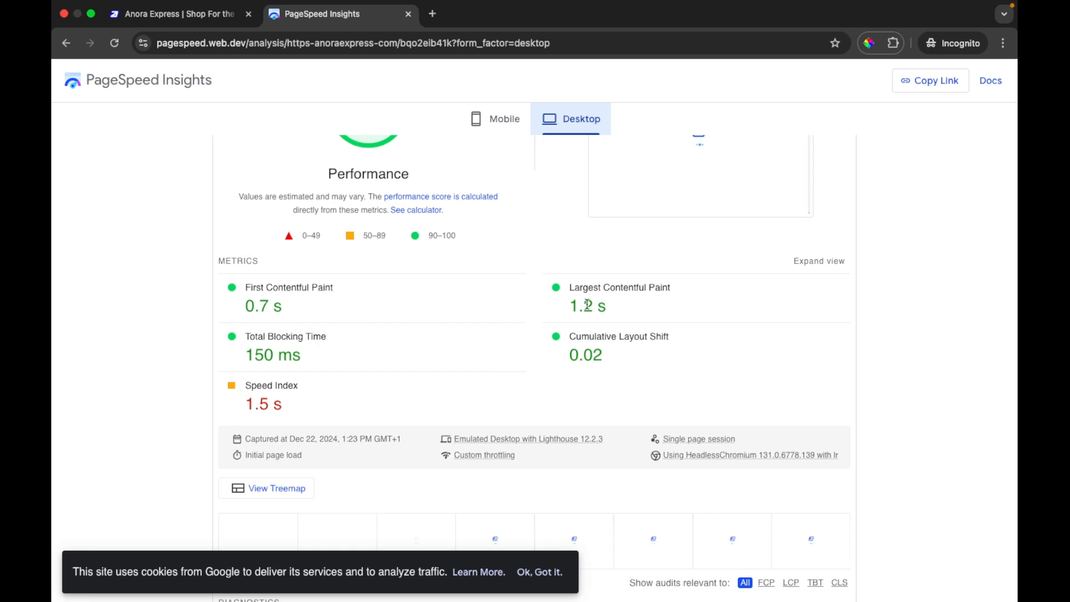
scroll(585, 316, "up", 5)
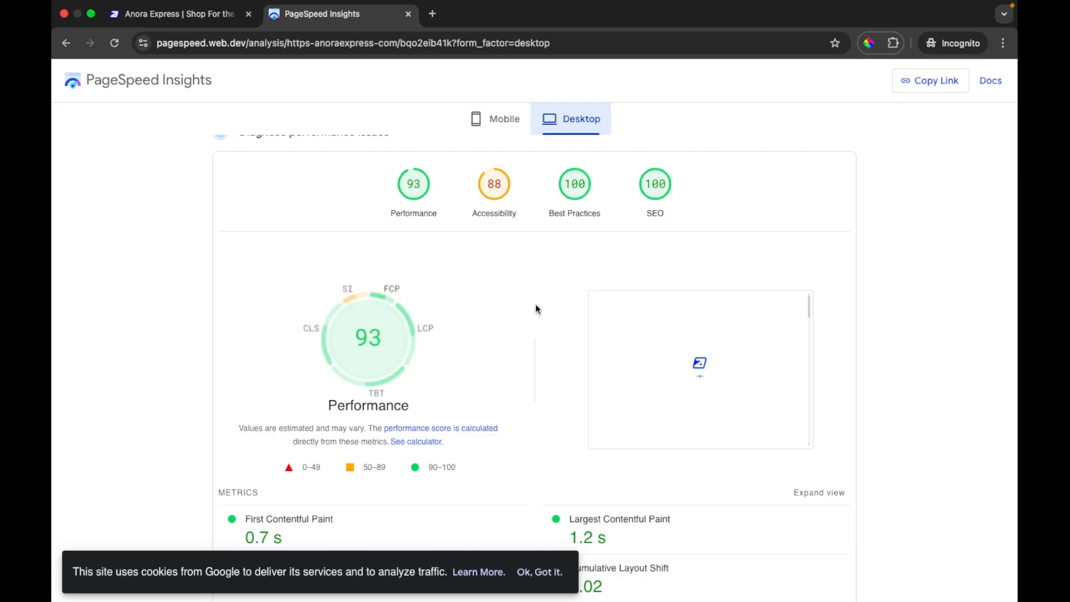
scroll(561, 379, "down", 1)
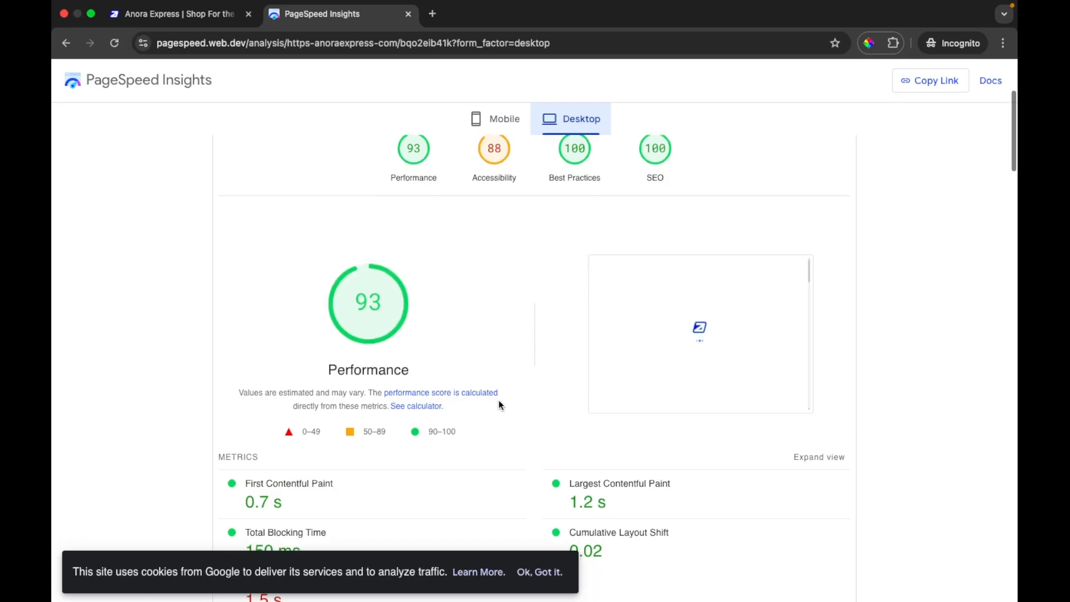
scroll(499, 404, "up", 3)
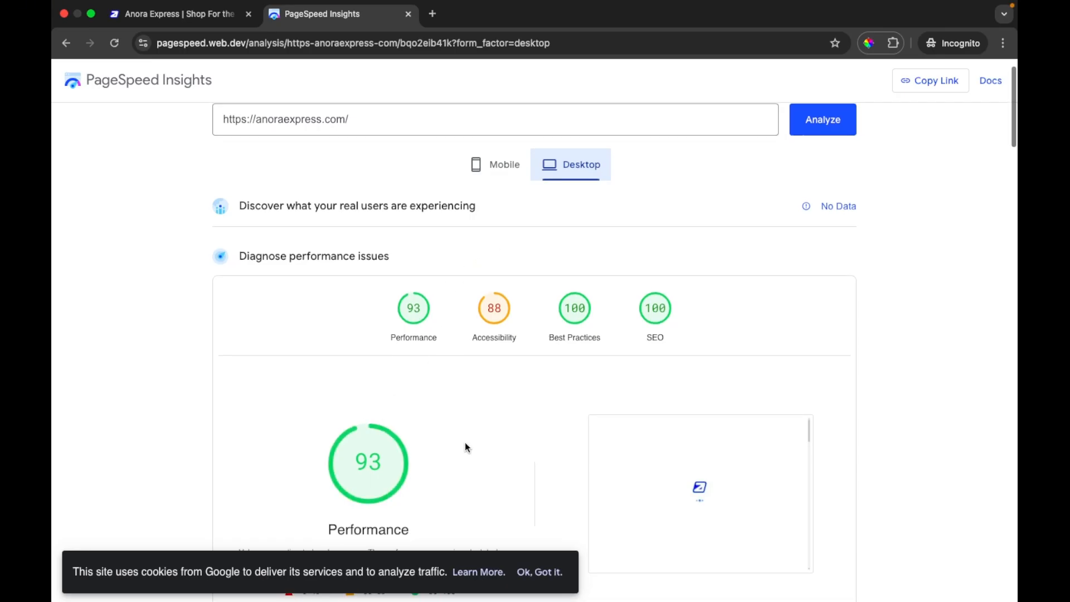
scroll(465, 442, "down", 5)
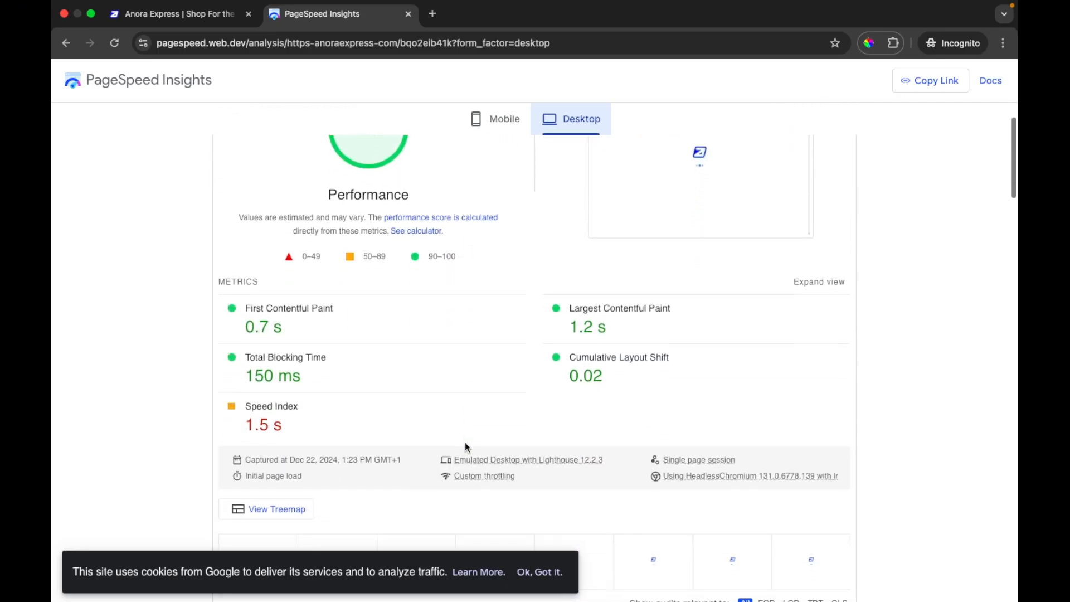
Recheck the Speed Index and diagnostics list in the desktop report, and review the four category scores at its start
scroll(466, 448, "down", 2)
scroll(466, 447, "down", 1)
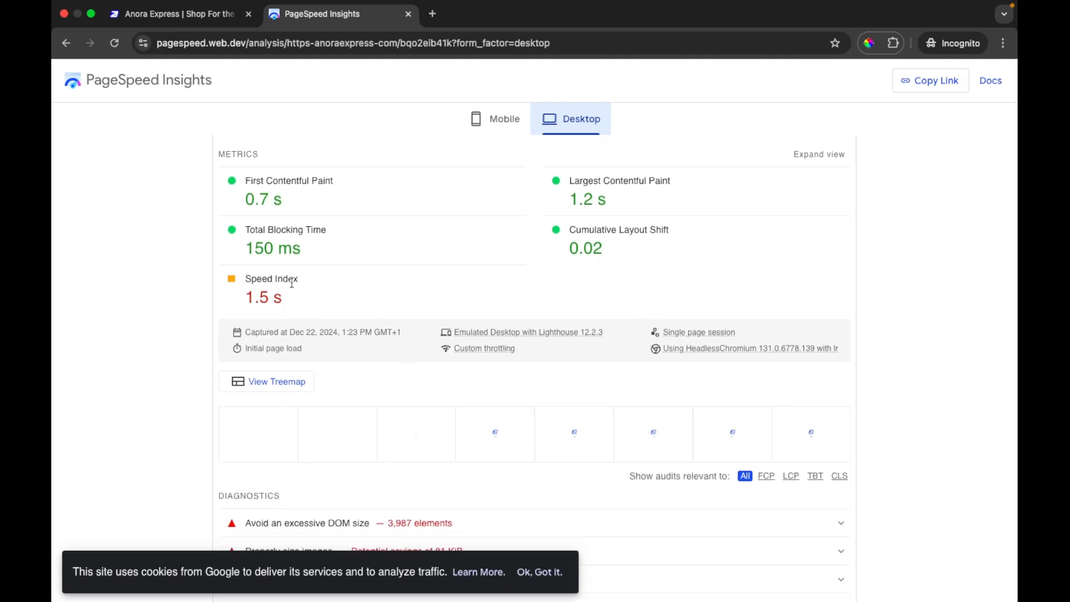
scroll(410, 270, "down", 2)
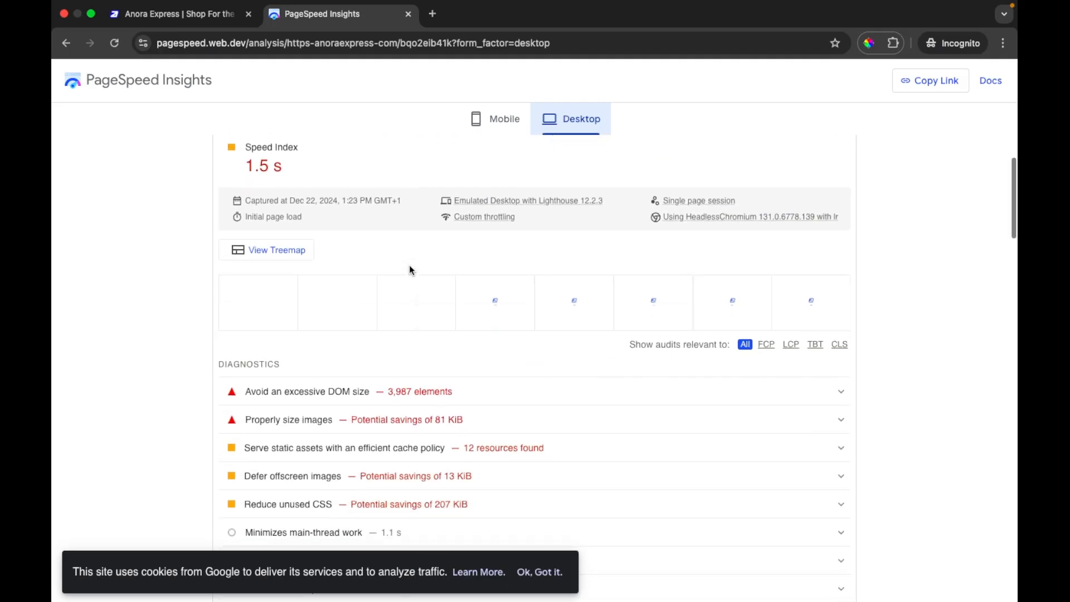
scroll(410, 270, "up", 8)
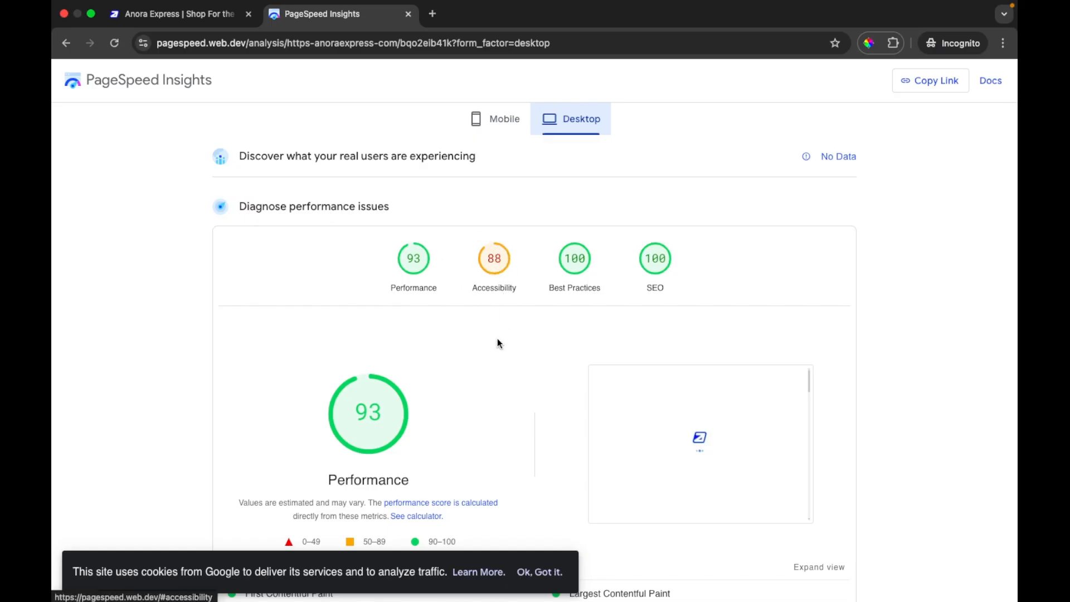
mouse_move(386, 416)
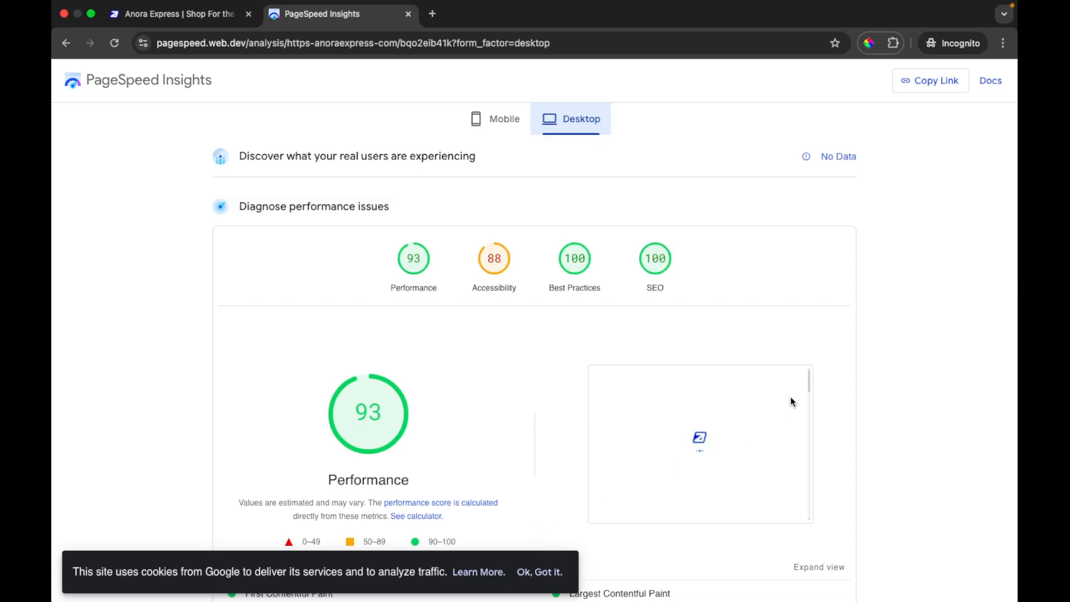
scroll(854, 336, "down", 3)
scroll(854, 336, "up", 5)
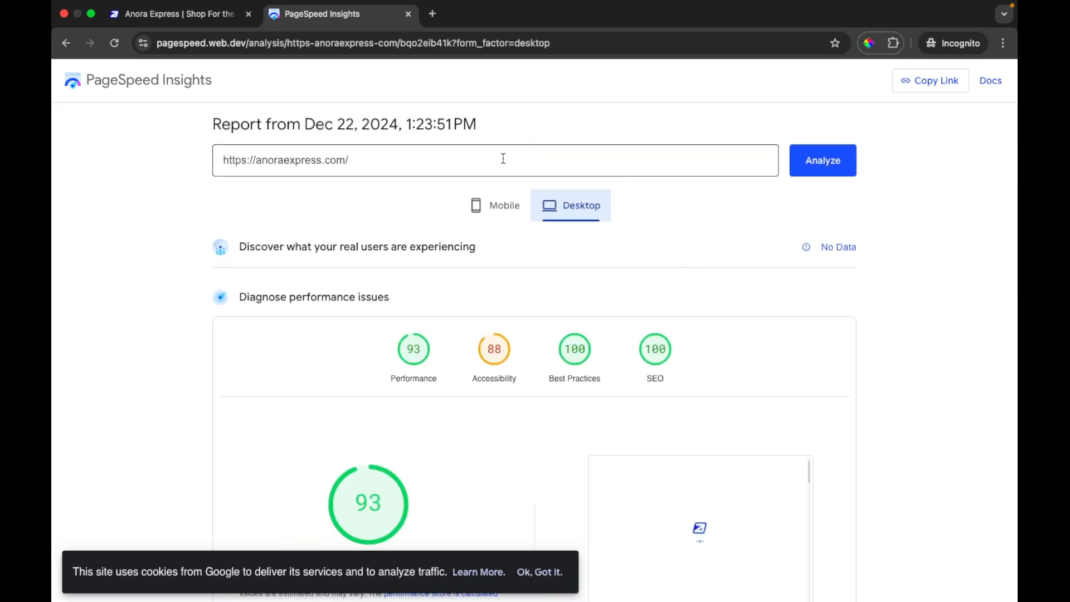
mouse_move(692, 600)
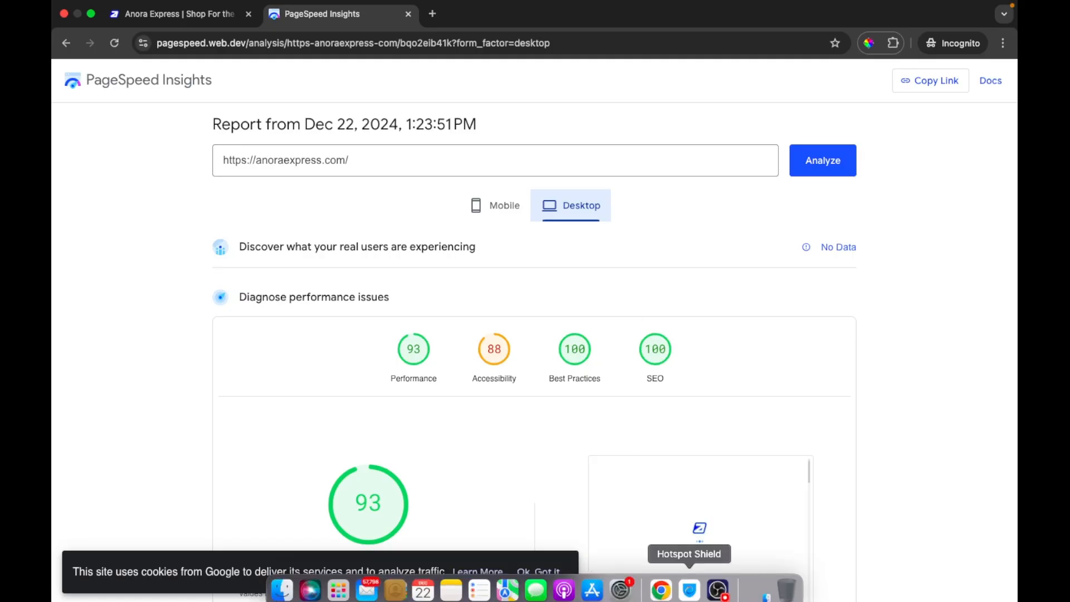